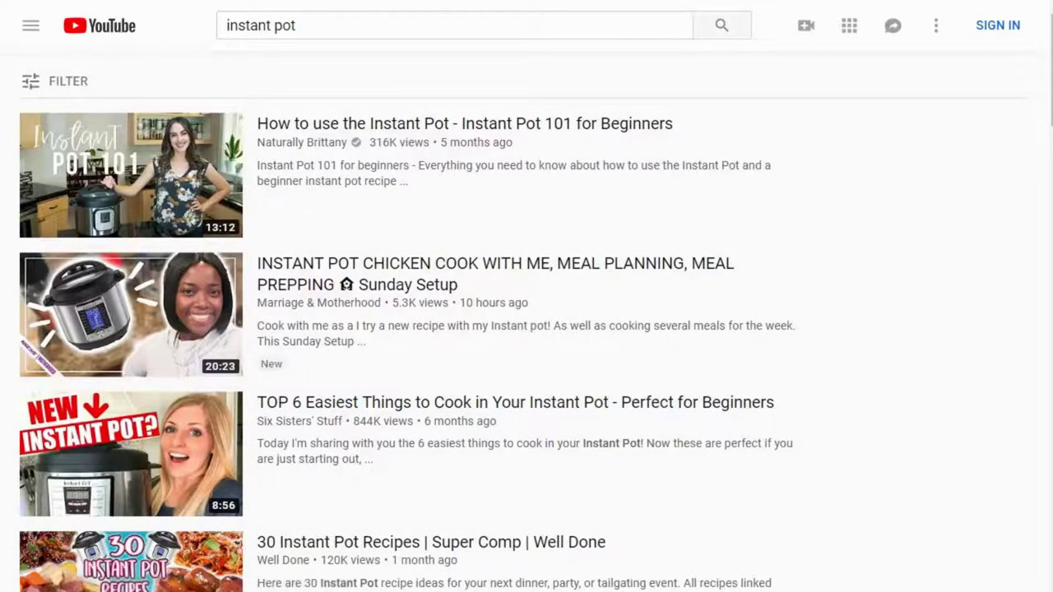
- Switch to the Notepad notes of saved video descriptions
key("alt+Tab")
- Scroll through the saved Instant Pot titles and descriptions down to 'TOP 6 Easiest Things', then minimize Notepad
left_click(455, 243)
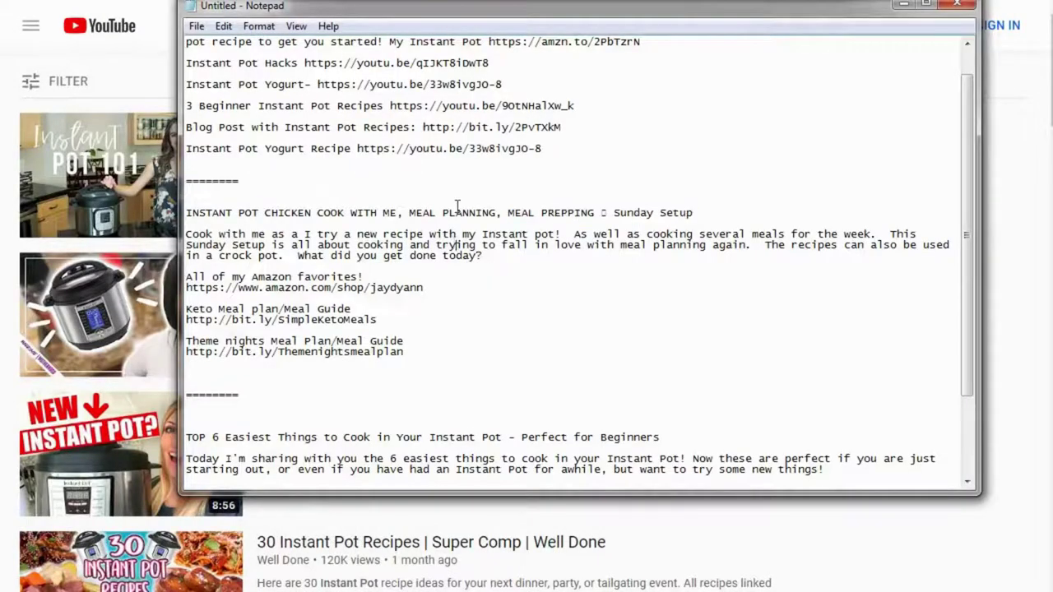
scroll(457, 206, "up", 1)
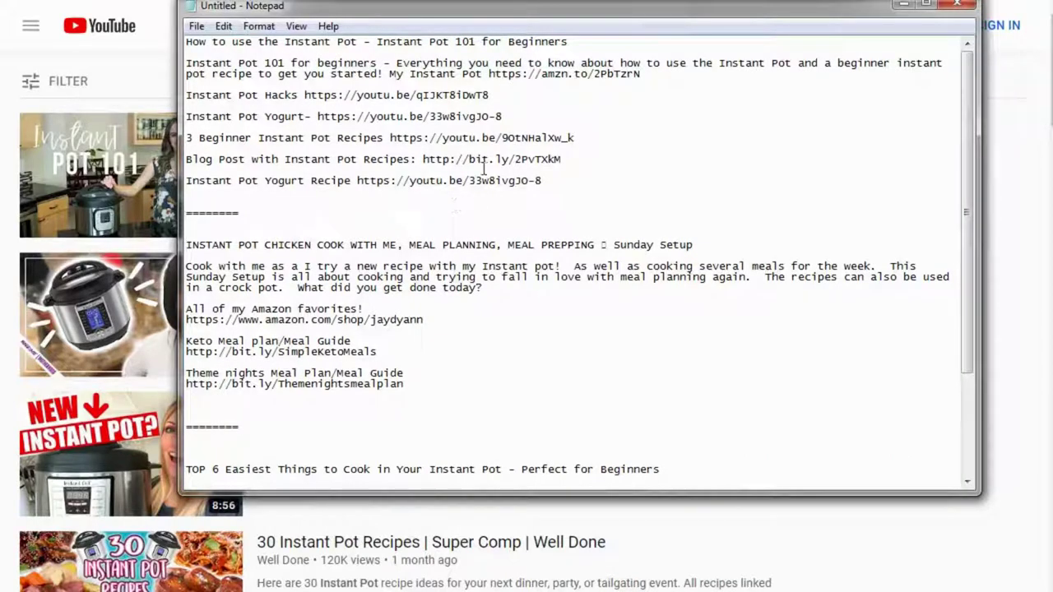
key("Up")
key("Up")
key("Up")
key("Up")
scroll(666, 323, "down", 2)
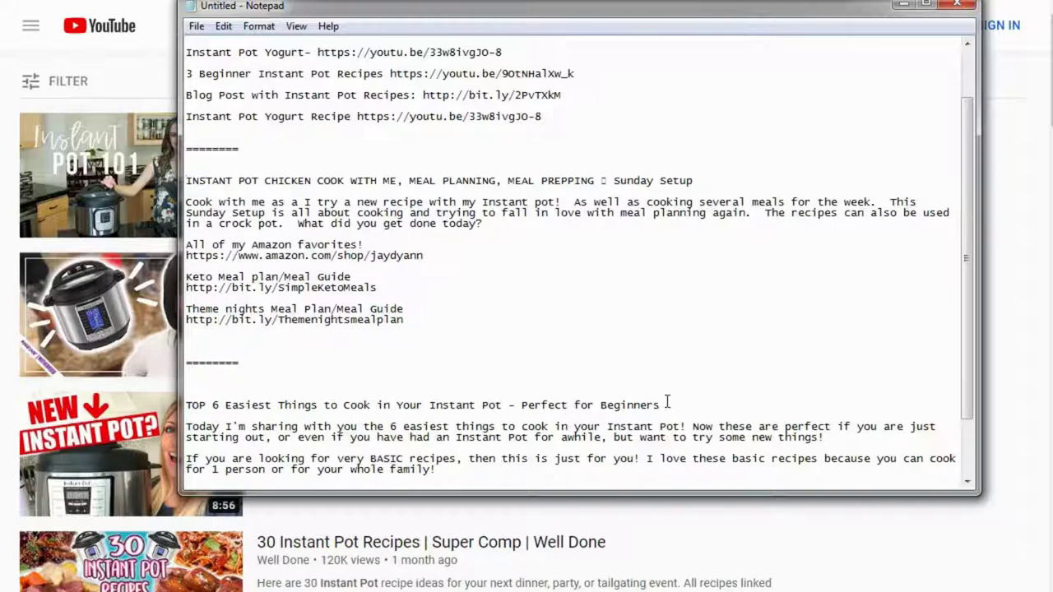
key("shift+Home")
key("Left")
scroll(616, 294, "down", 2)
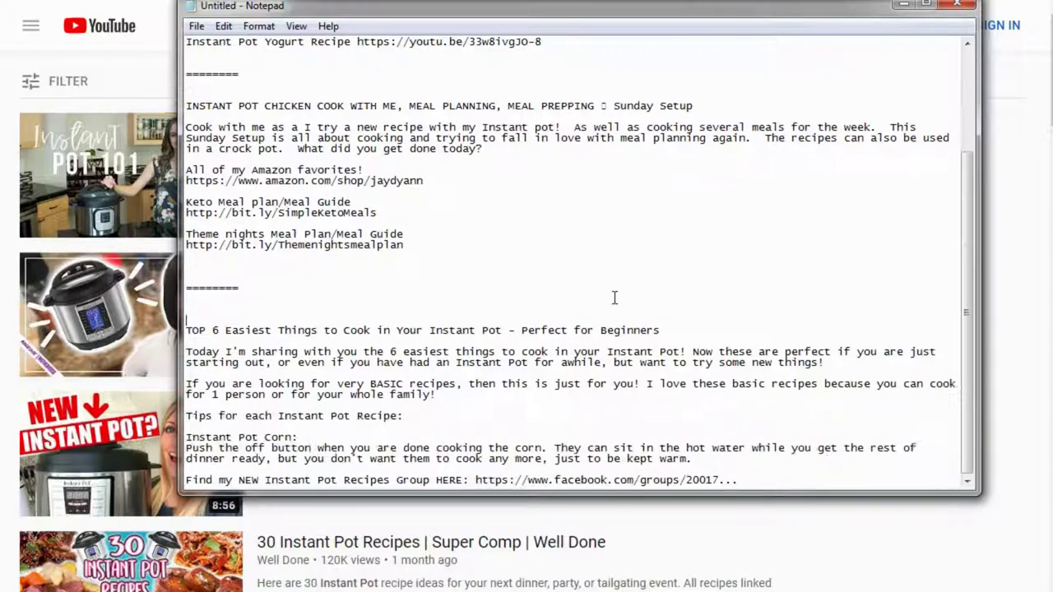
left_click(903, 4)
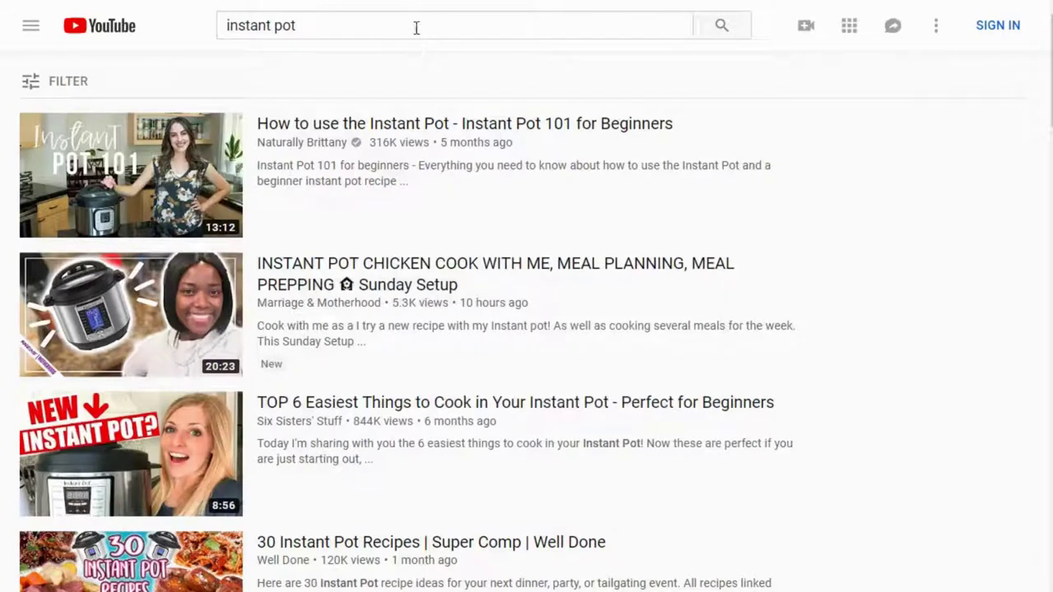
- View YouTube's autocomplete suggestions for 'instant pot', then scroll through the result videos
left_click(332, 28)
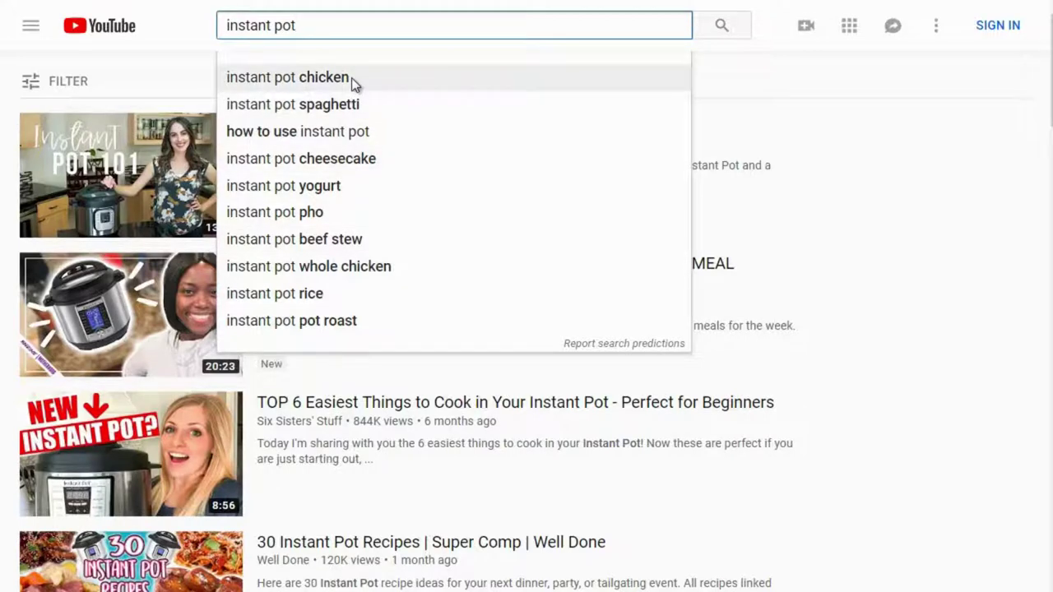
left_click(732, 89)
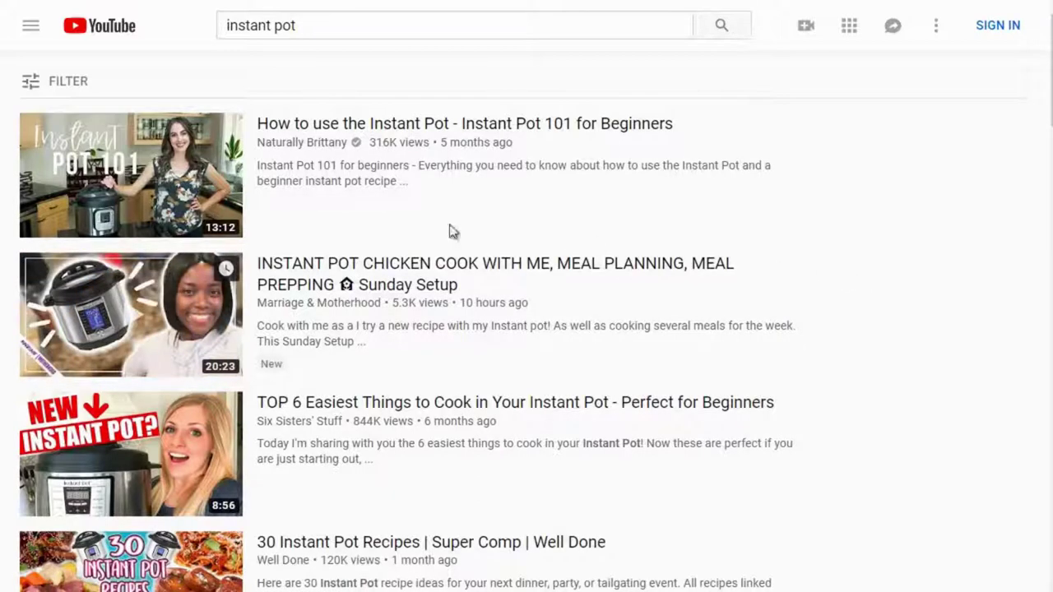
mouse_move(418, 284)
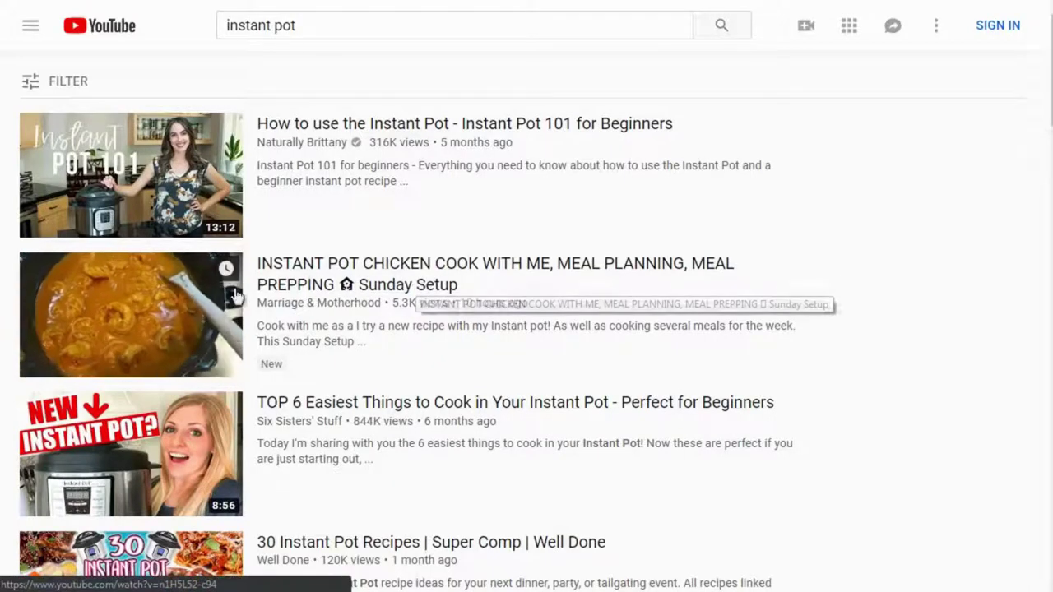
scroll(666, 327, "down", 4)
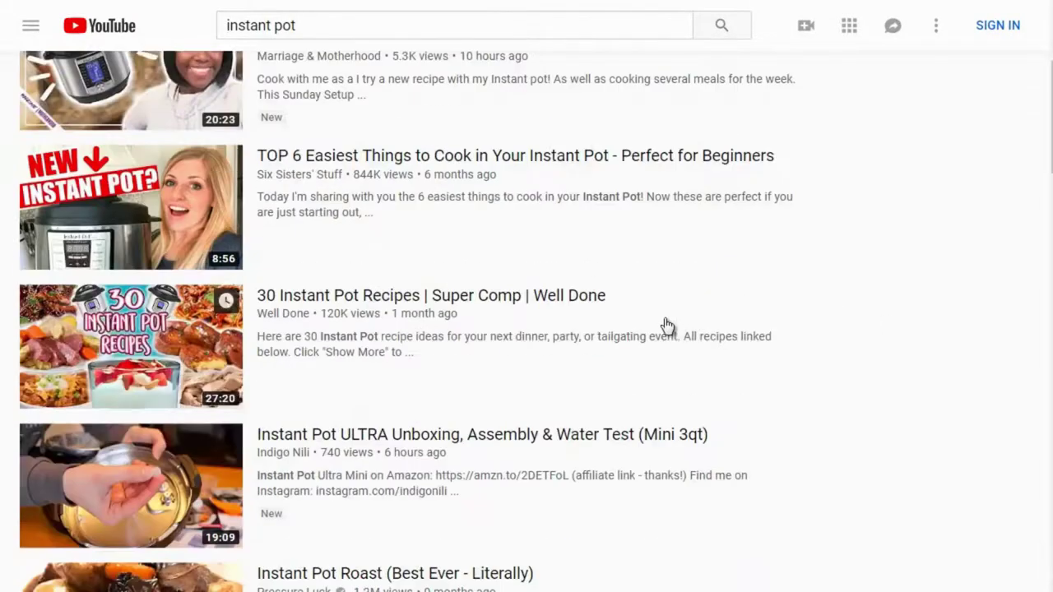
scroll(663, 321, "up", 3)
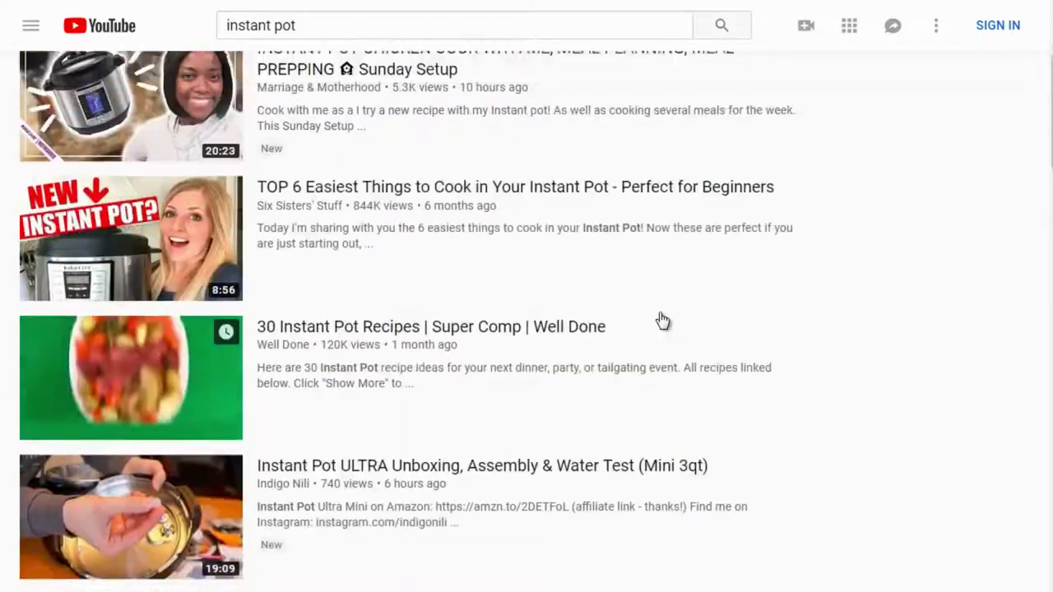
scroll(663, 321, "down", 1)
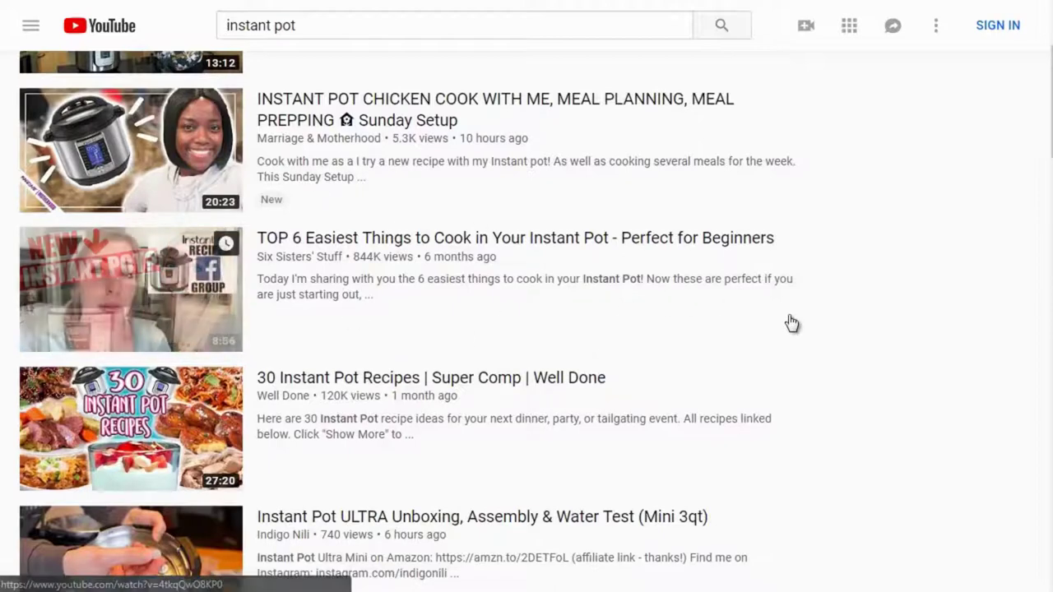
scroll(792, 322, "down", 2)
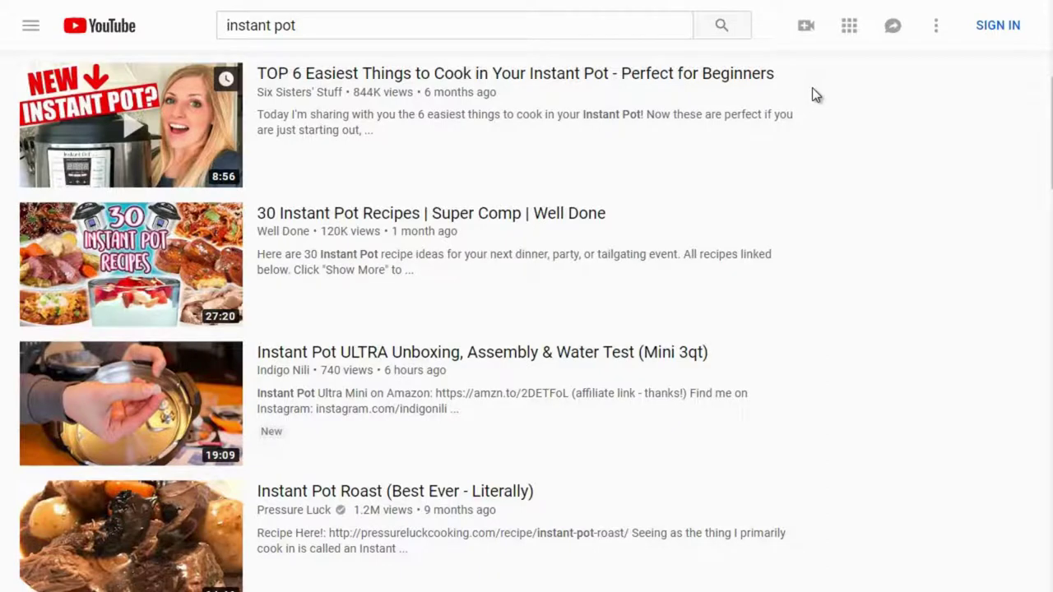
scroll(808, 116, "down", 1)
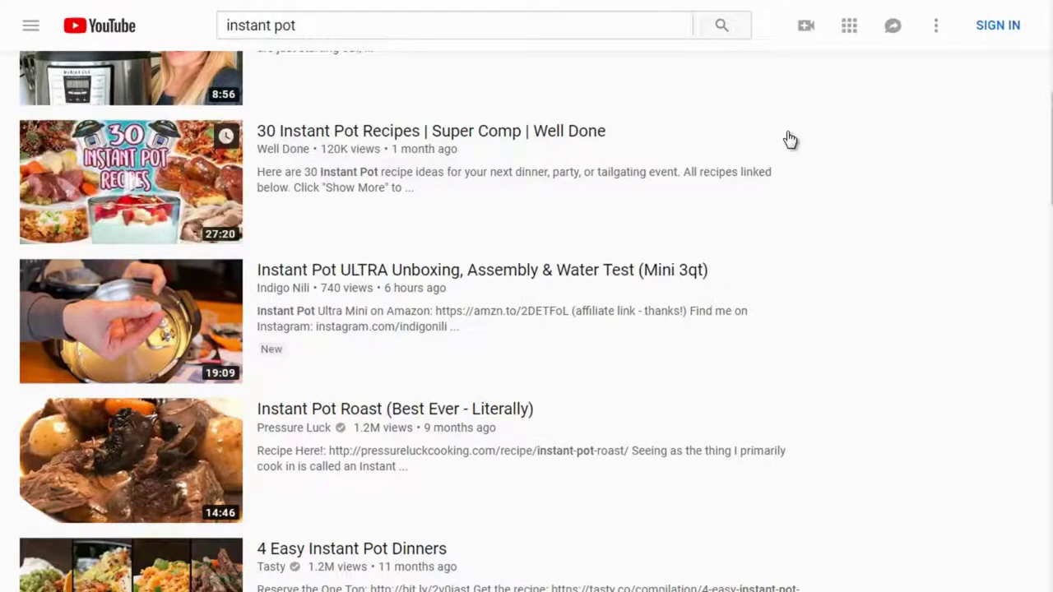
scroll(789, 142, "down", 2)
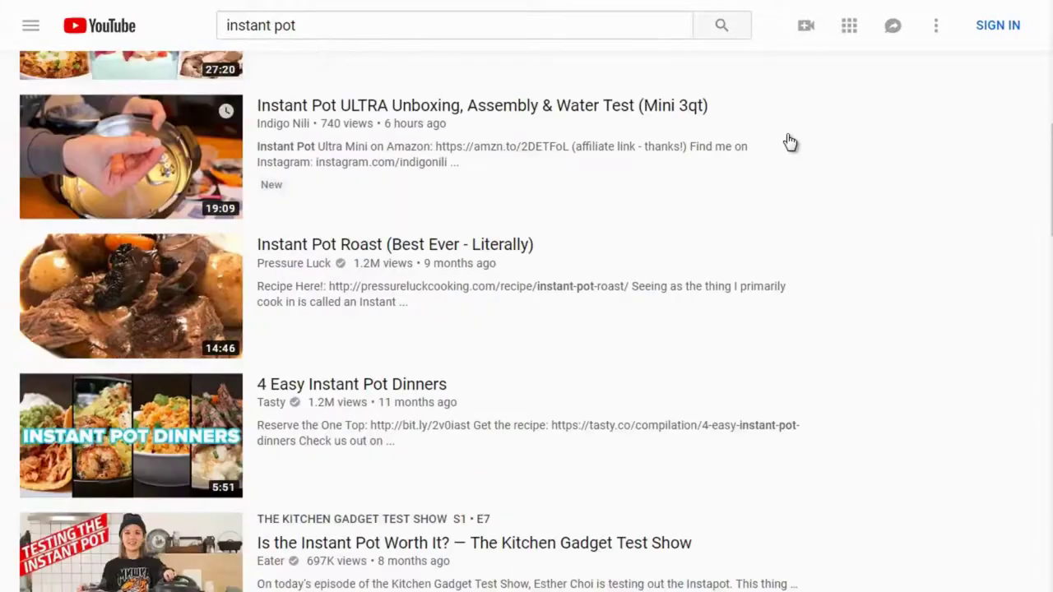
scroll(788, 143, "down", 1)
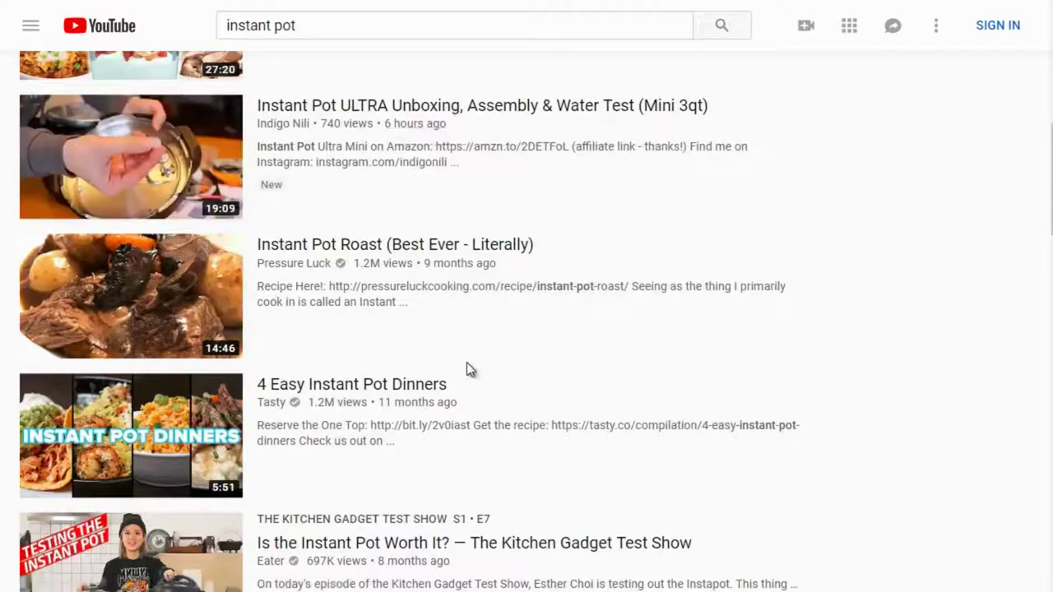
scroll(468, 369, "up", 7)
- Reopen the 'instant pot' suggestions and select the query text
left_click(337, 31)
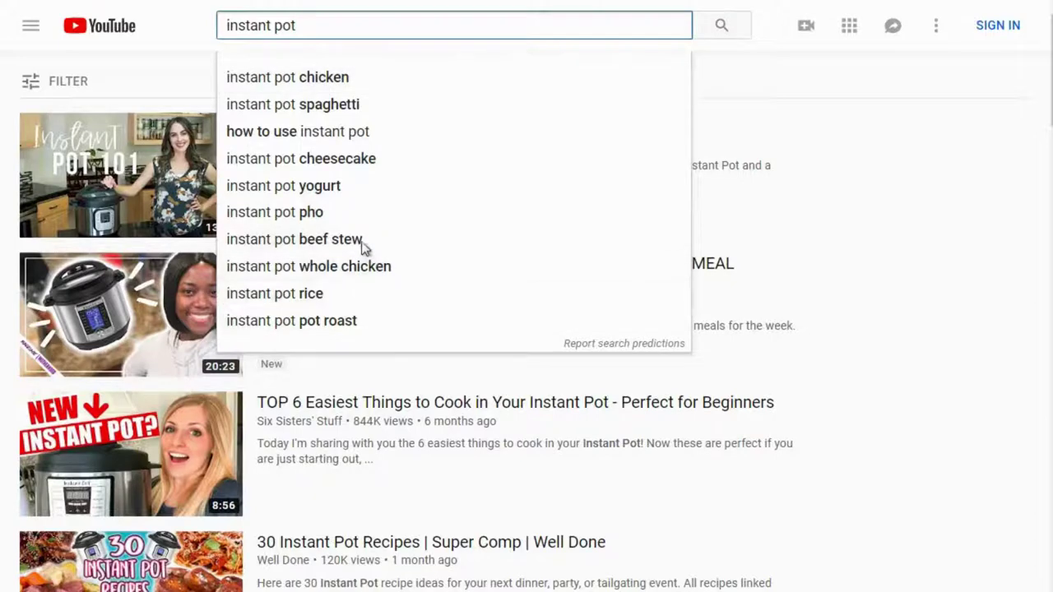
left_click_drag(318, 26, 203, 35)
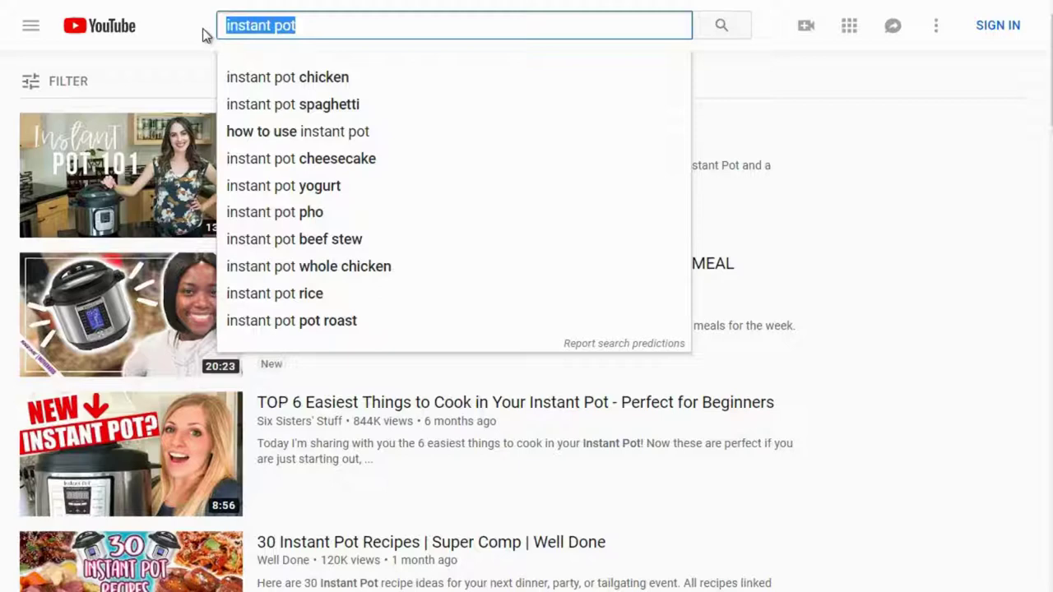
left_click(900, 88)
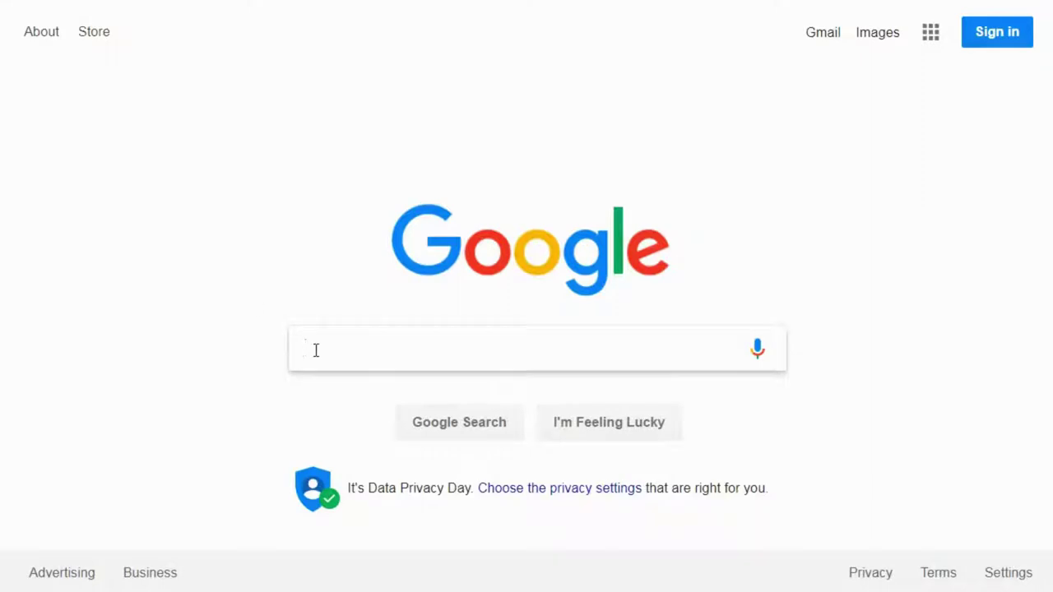
- Search Google for 'instant pot'
type("instant pot")
scroll(275, 349, "down", 1)
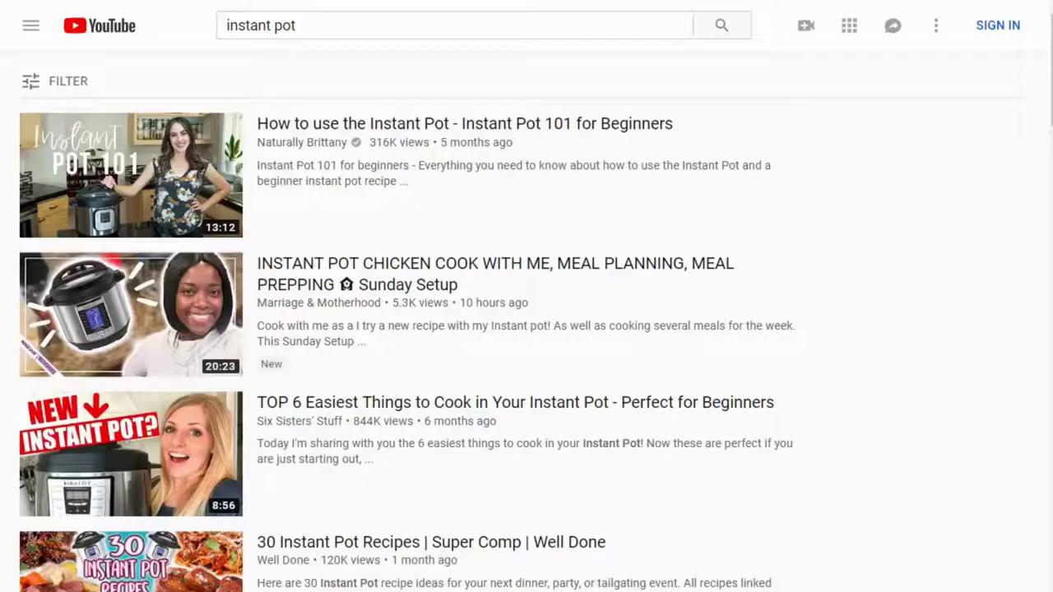
left_click(315, 29)
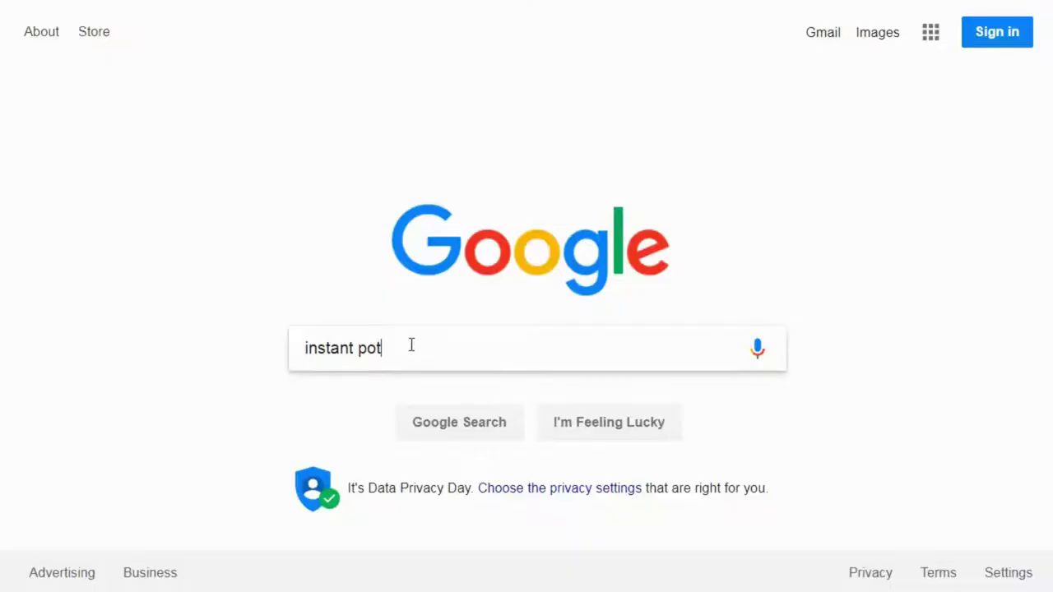
key("Return")
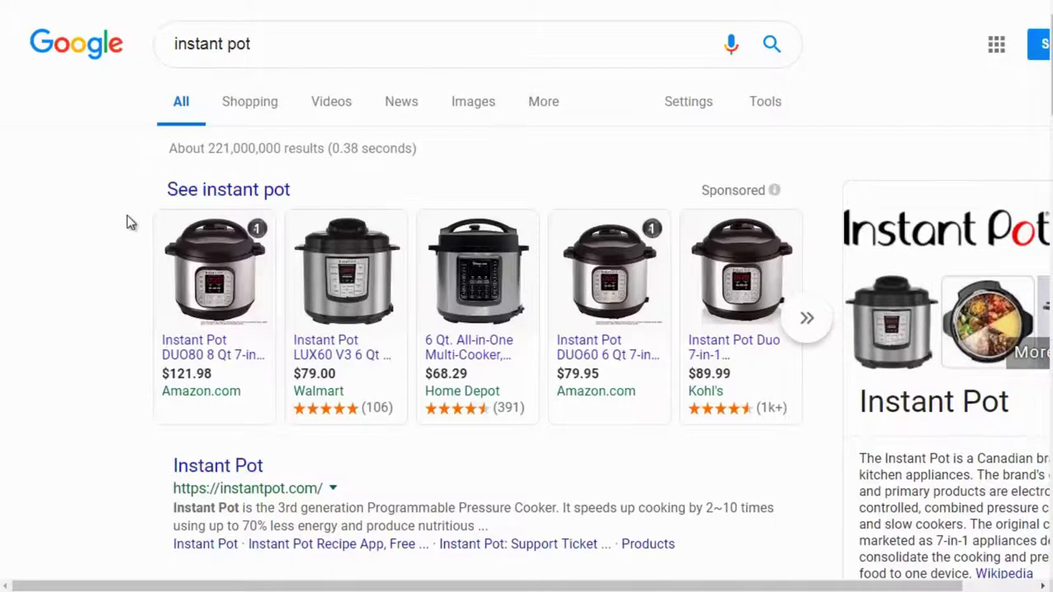
- Scroll down to the 'Searches related to' section and highlight its heading
scroll(128, 222, "down", 15)
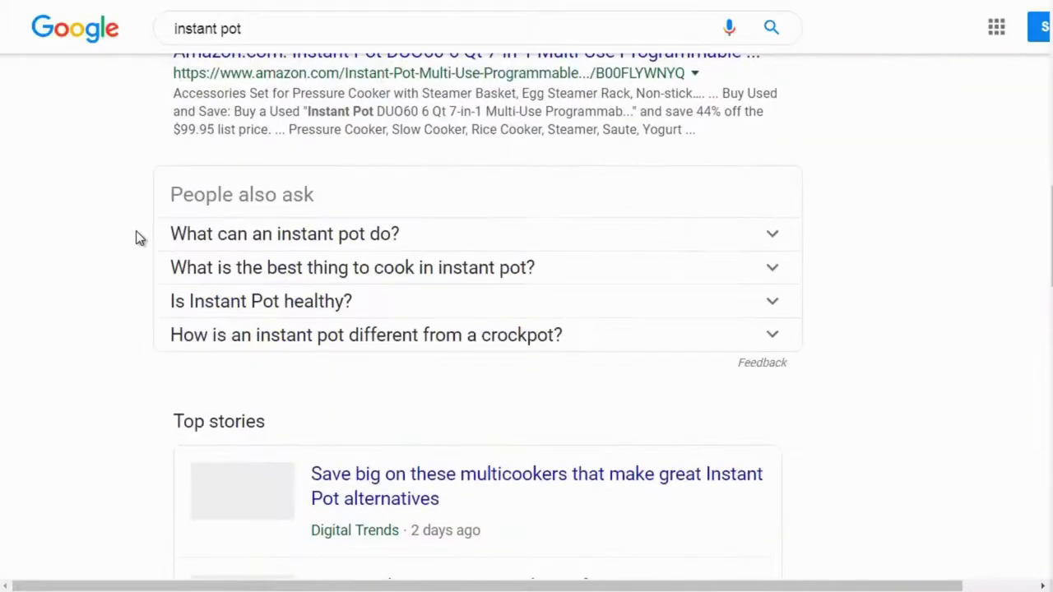
scroll(140, 239, "down", 1)
scroll(136, 237, "down", 15)
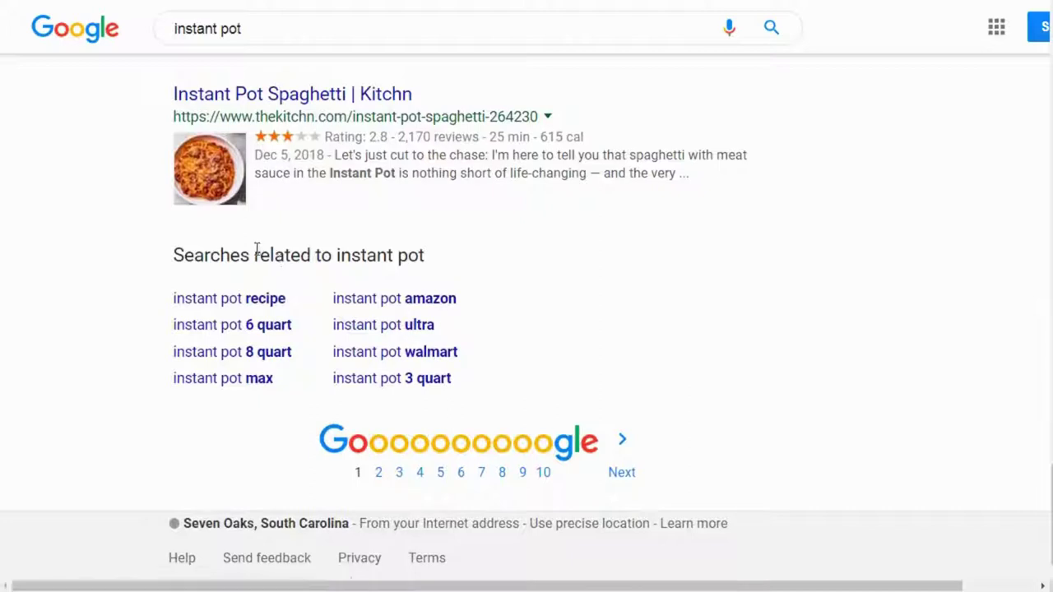
left_click_drag(255, 258, 442, 278)
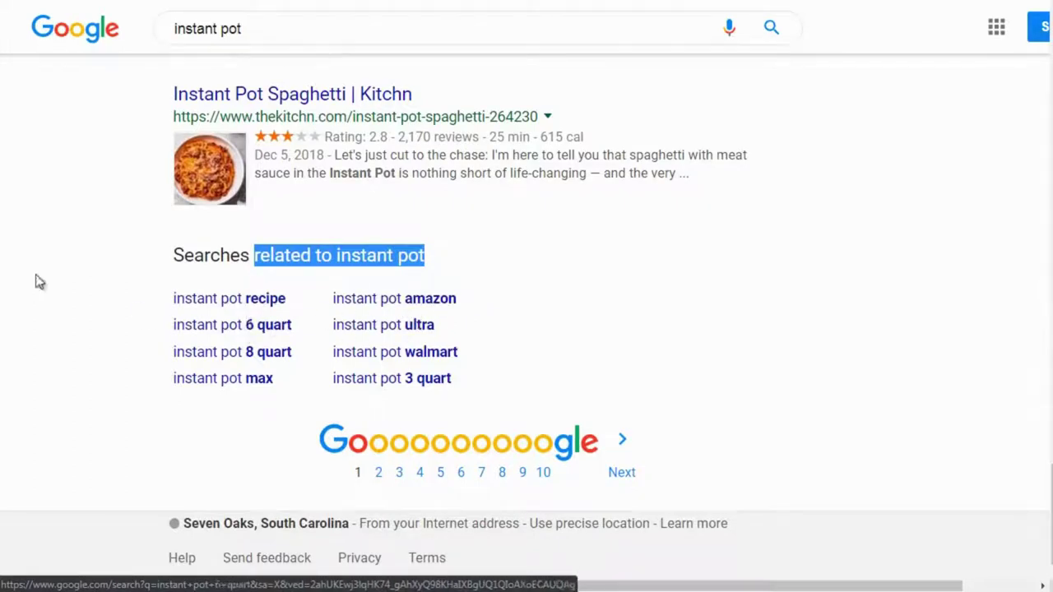
- Extend the Google query to 'instant pot chicken' to see chicken suggestions
left_click(275, 33)
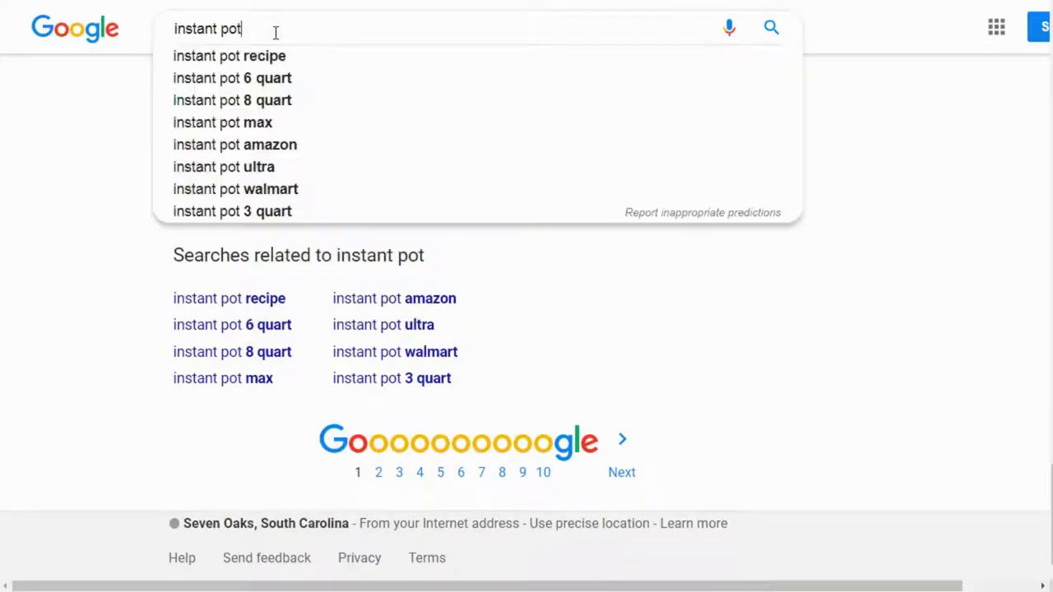
type("chicken")
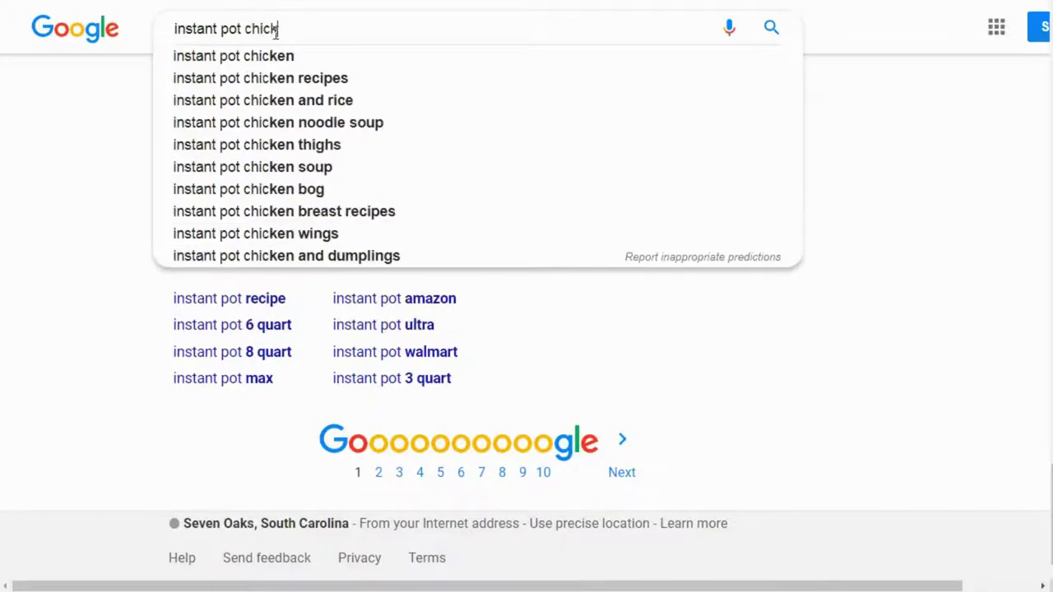
triple_click(276, 33)
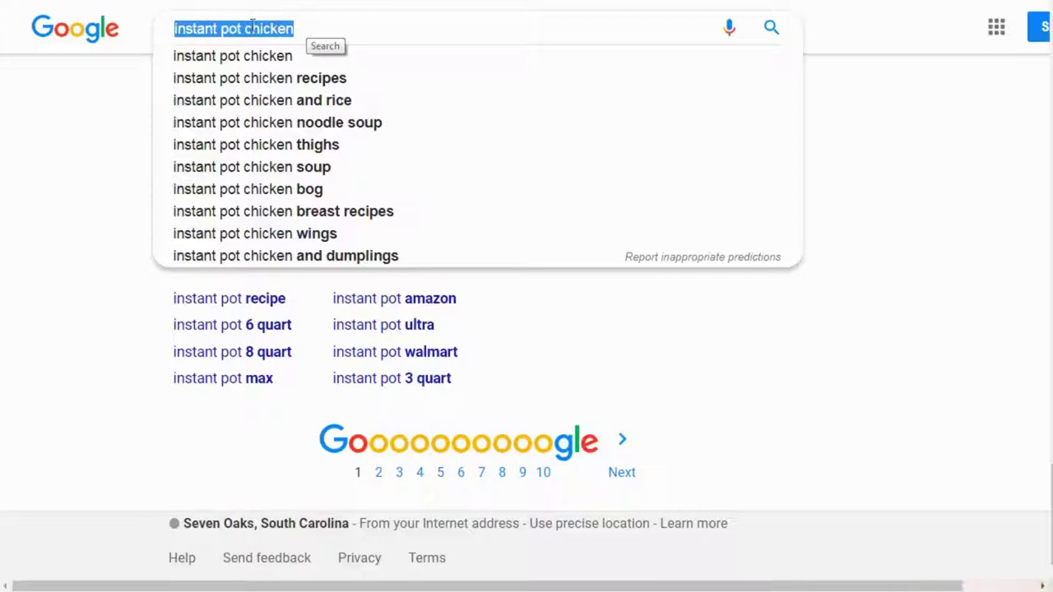
left_click(314, 33)
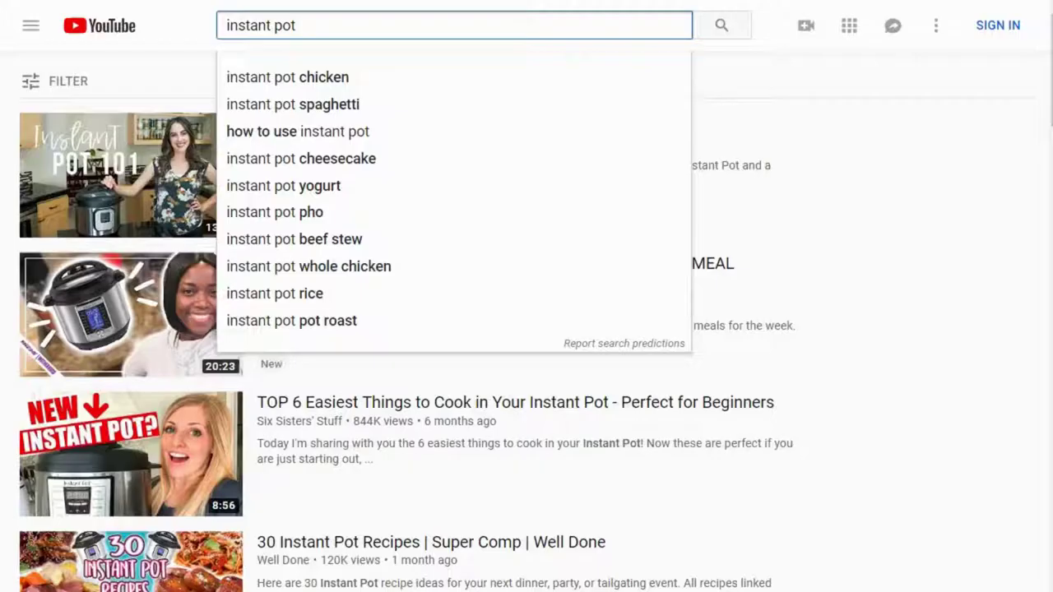
- Search YouTube for 'instant pot chicken' and browse the result videos
left_click_drag(303, 22, 153, 33)
type("instant pot chicken")
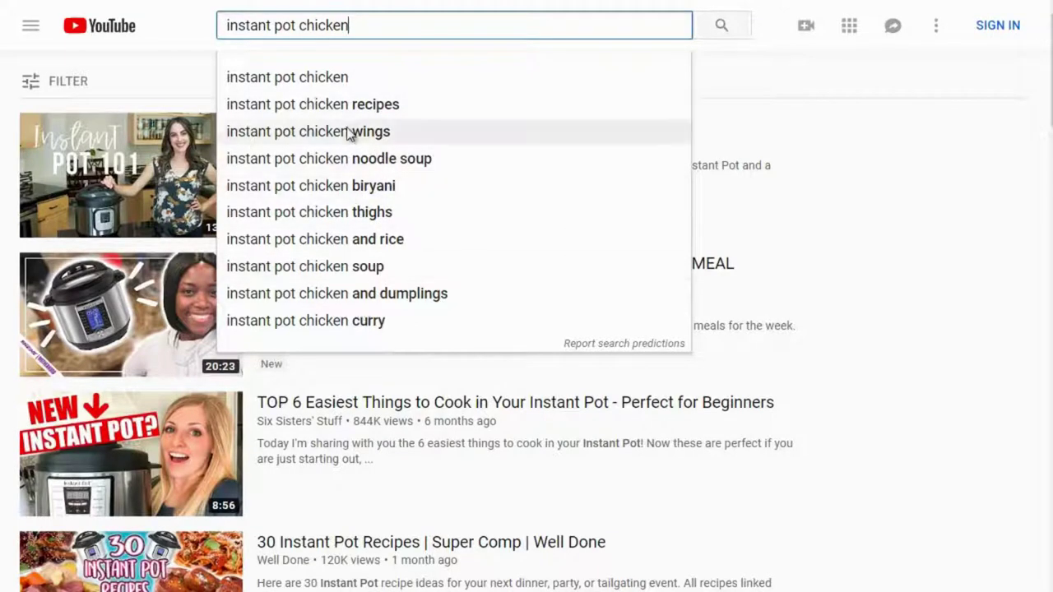
left_click(230, 83)
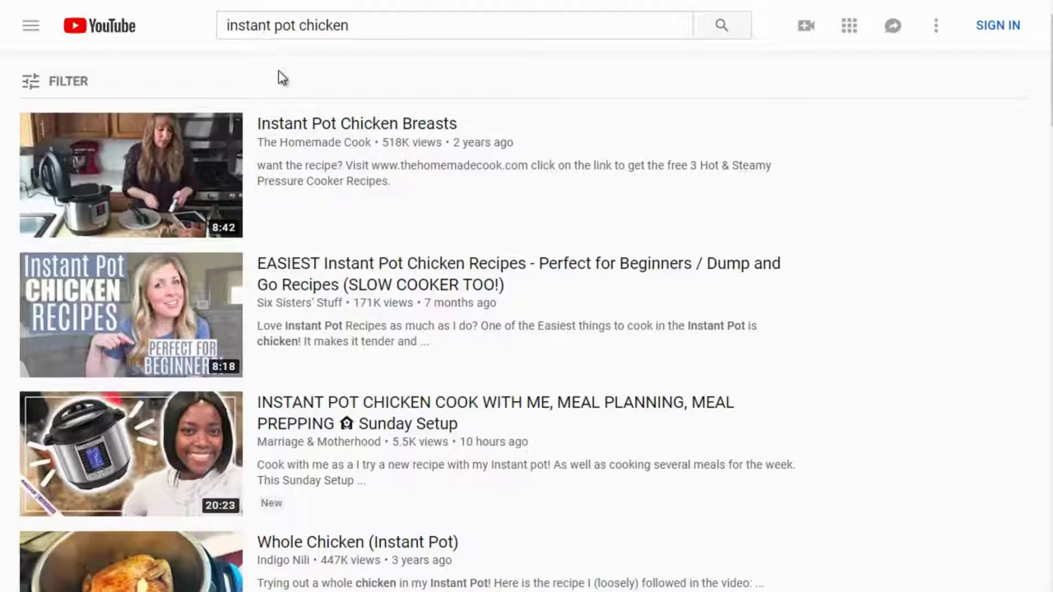
scroll(278, 77, "down", 1)
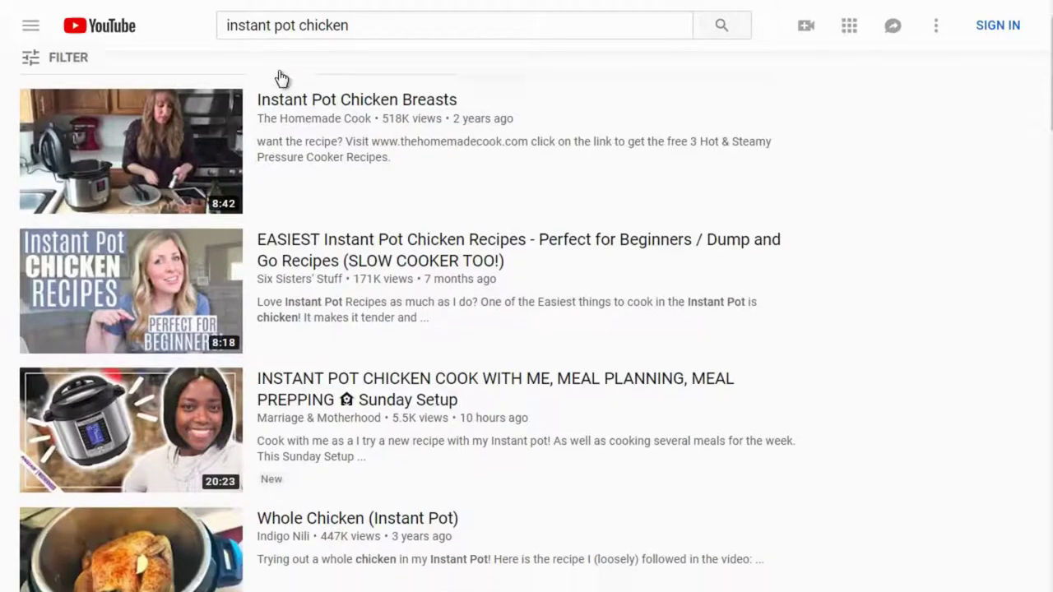
scroll(278, 77, "up", 1)
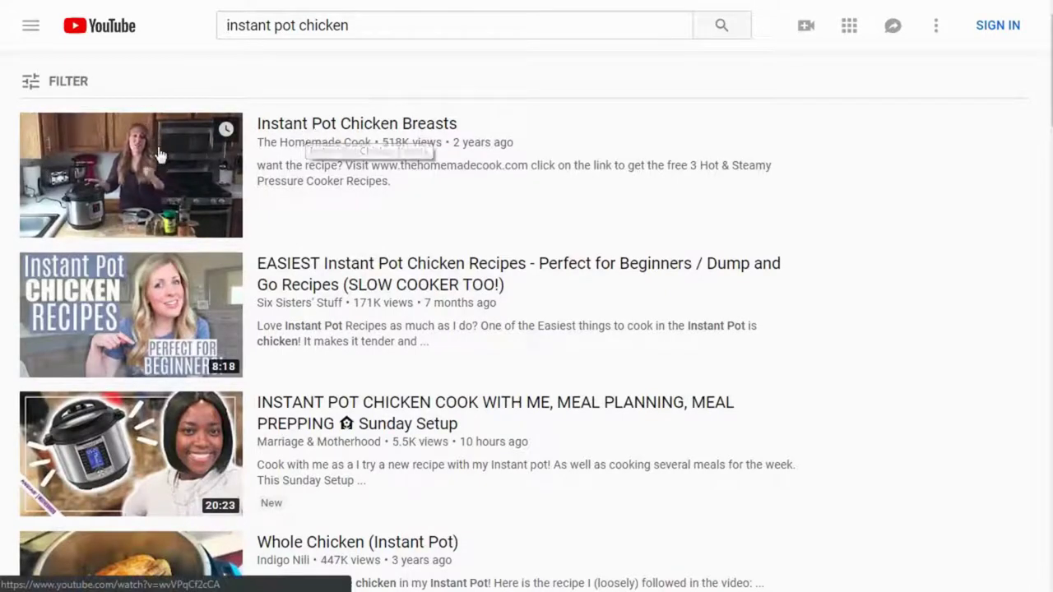
mouse_move(205, 471)
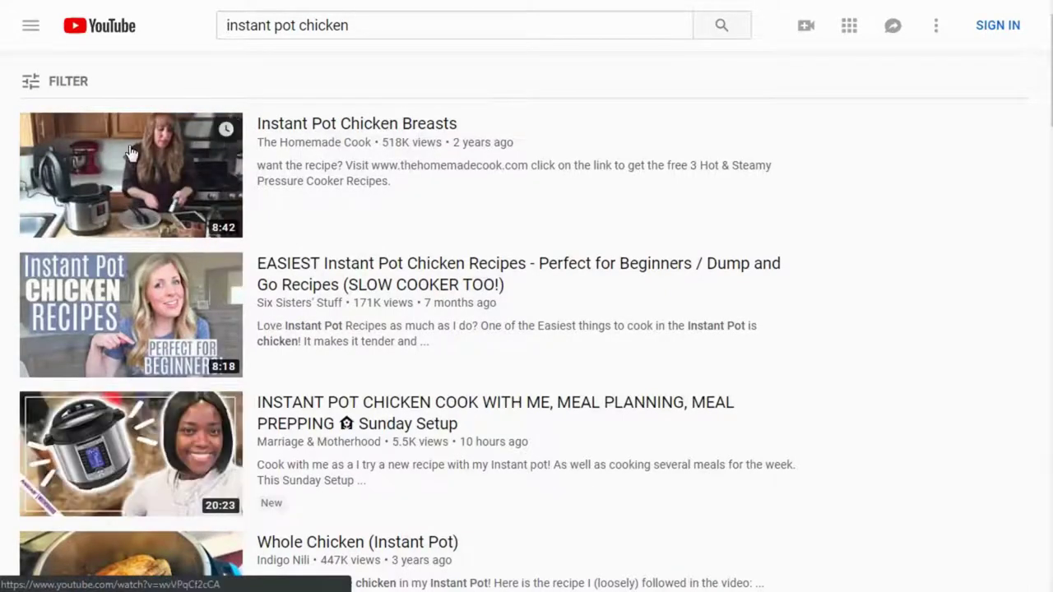
mouse_move(275, 352)
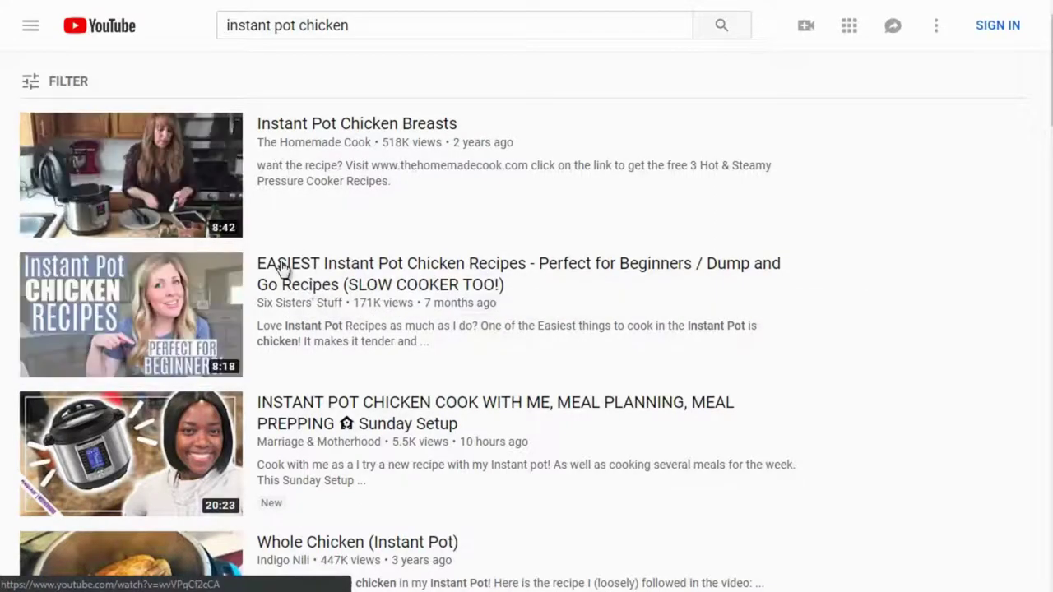
scroll(285, 266, "down", 1)
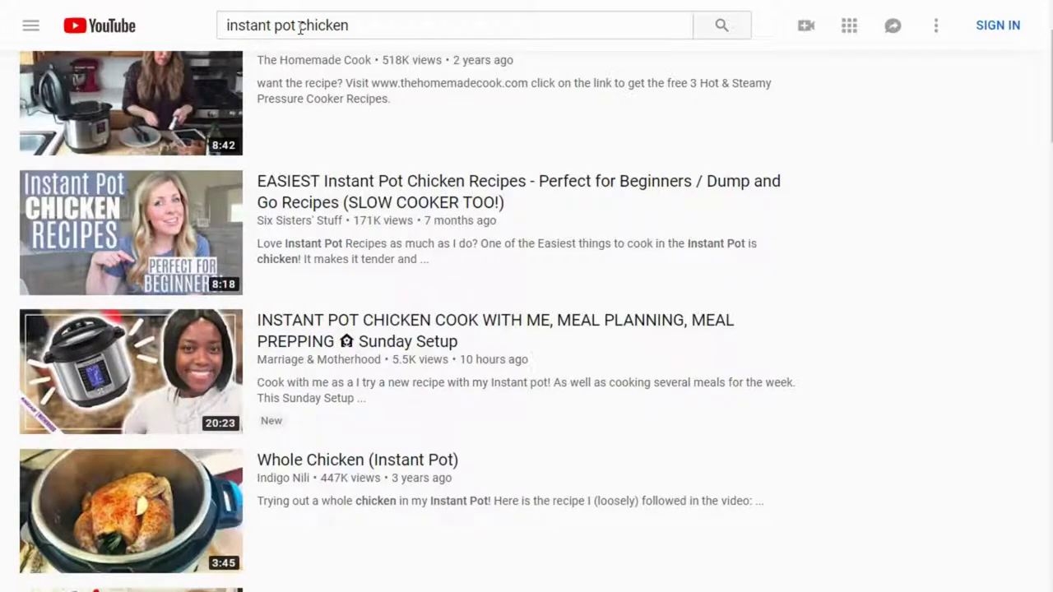
- Select the whole 'instant pot chicken' query in the YouTube search box
left_click(230, 24)
left_click(229, 25)
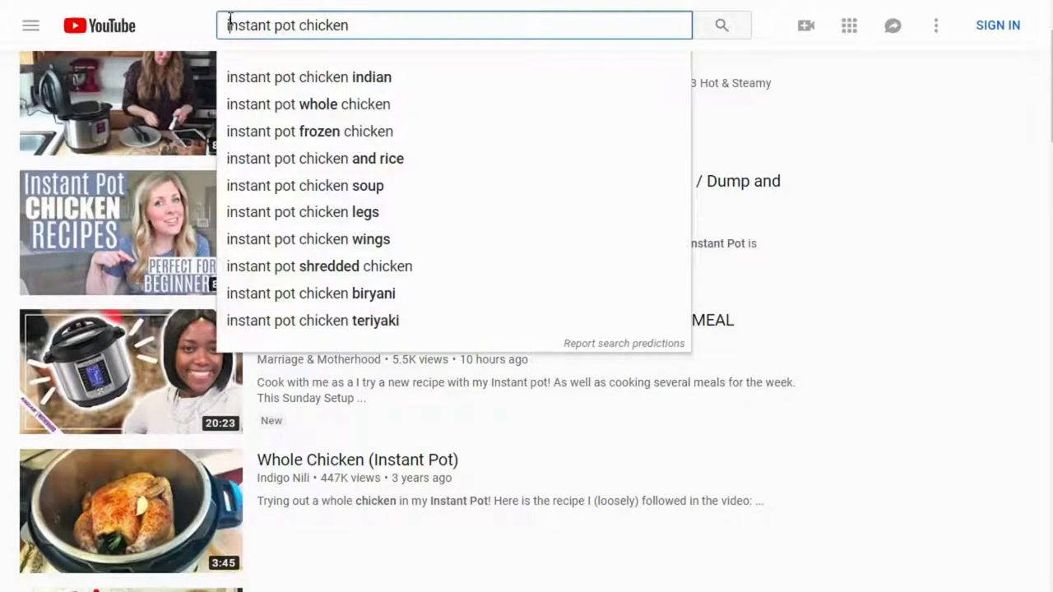
triple_click(231, 19)
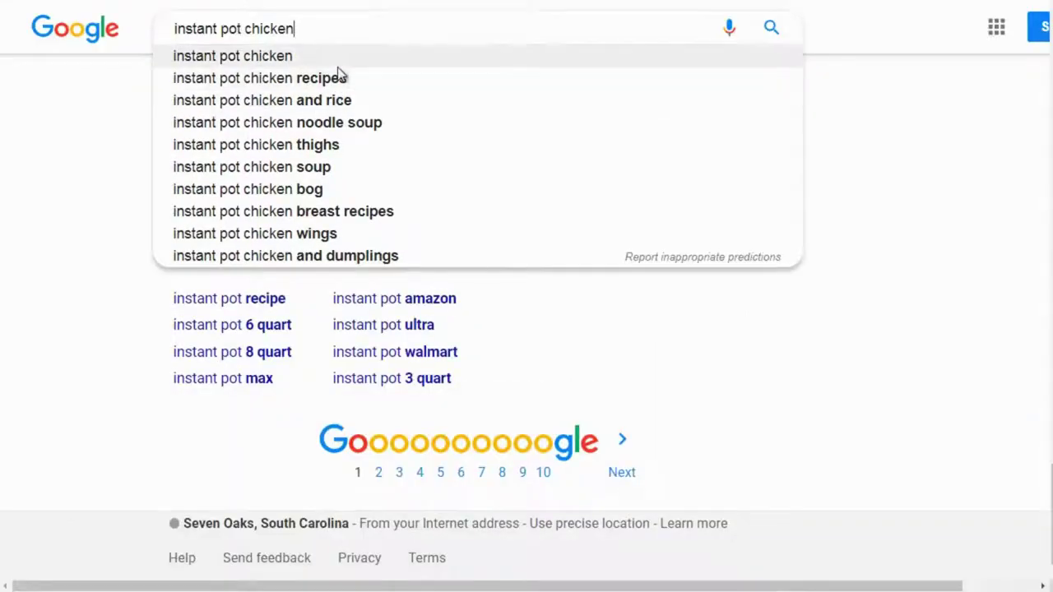
- Run the 'instant pot chicken' Google search and select its eight related searches
key("Return")
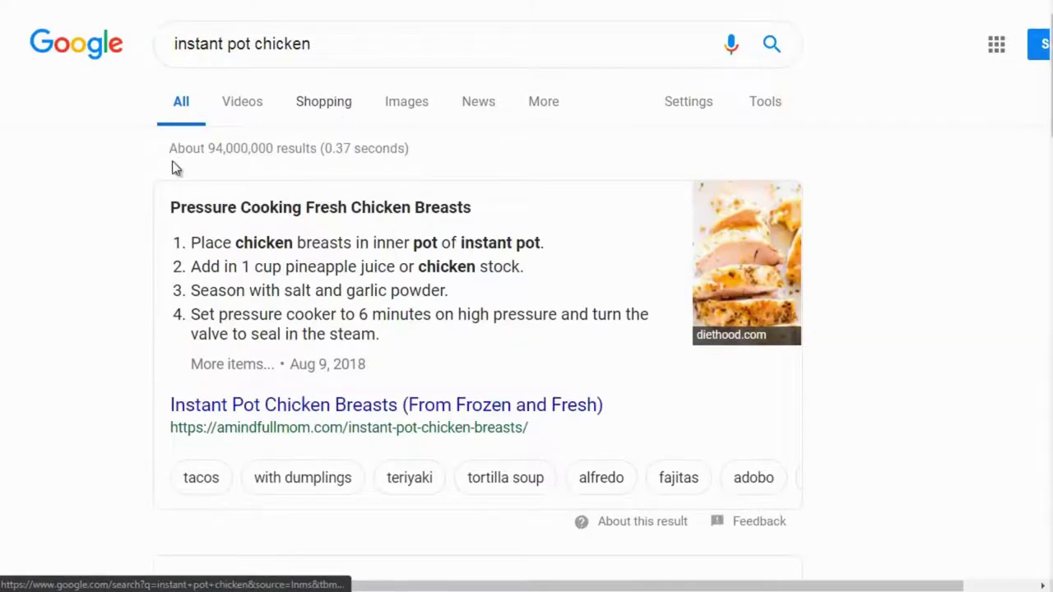
scroll(138, 222, "down", 10)
scroll(139, 224, "up", 5)
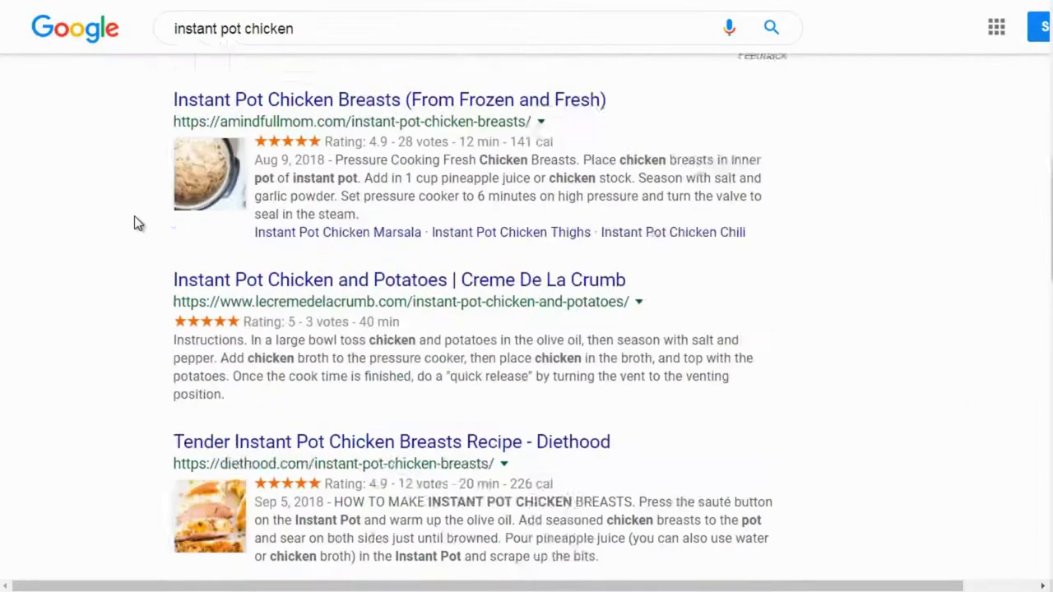
scroll(138, 222, "up", 1)
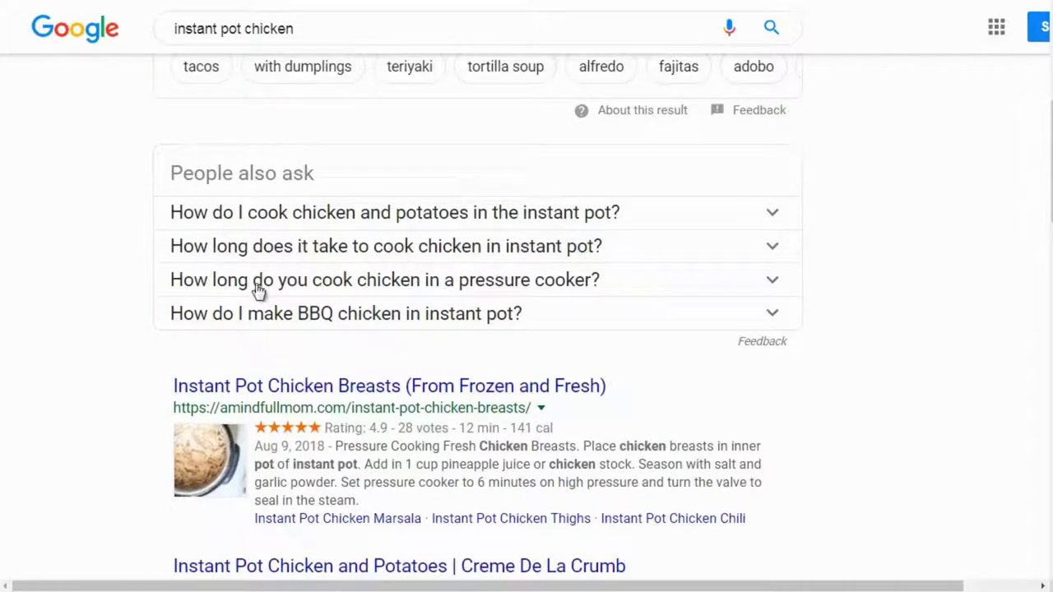
scroll(132, 278, "down", 20)
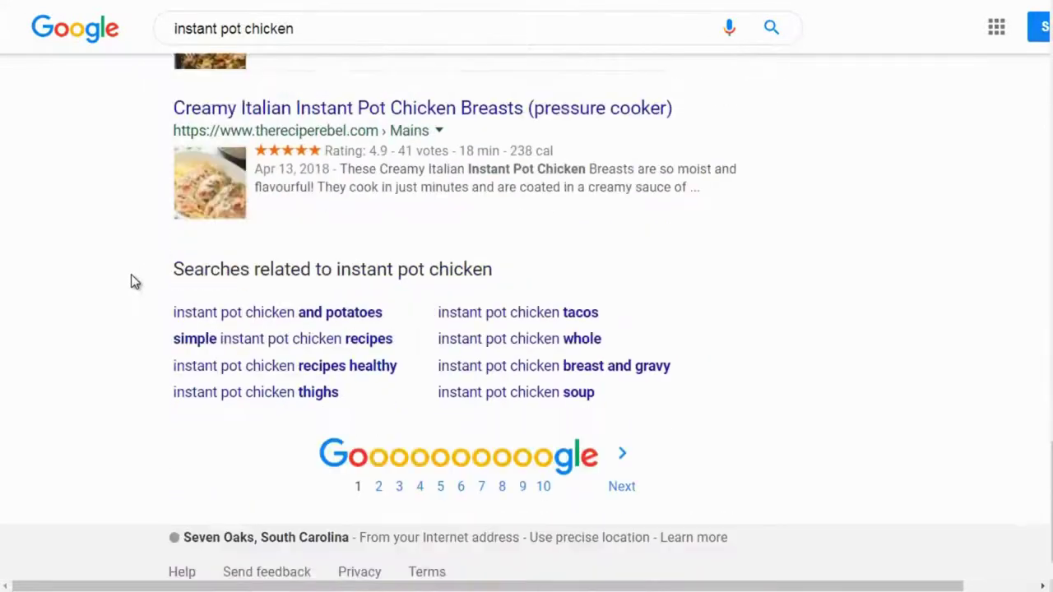
left_click_drag(165, 298, 600, 377)
key("ctrl+c")
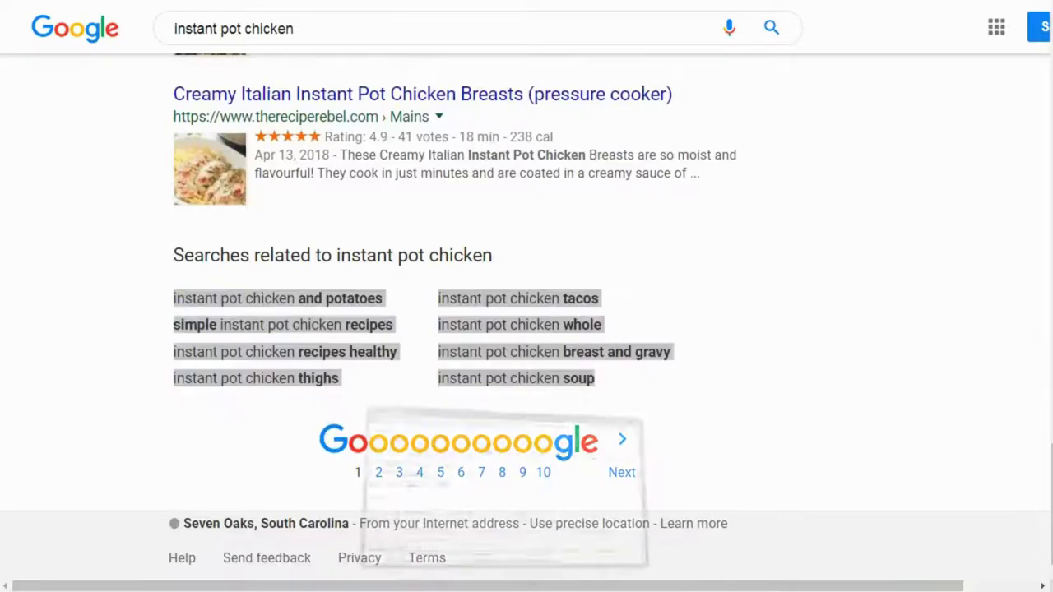
left_click(750, 477)
- Add a '=================' separator line below the last note
key("Return")
key("Return")
key("Return")
key("Return")
type("=================")
scroll(760, 478, "down", 9)
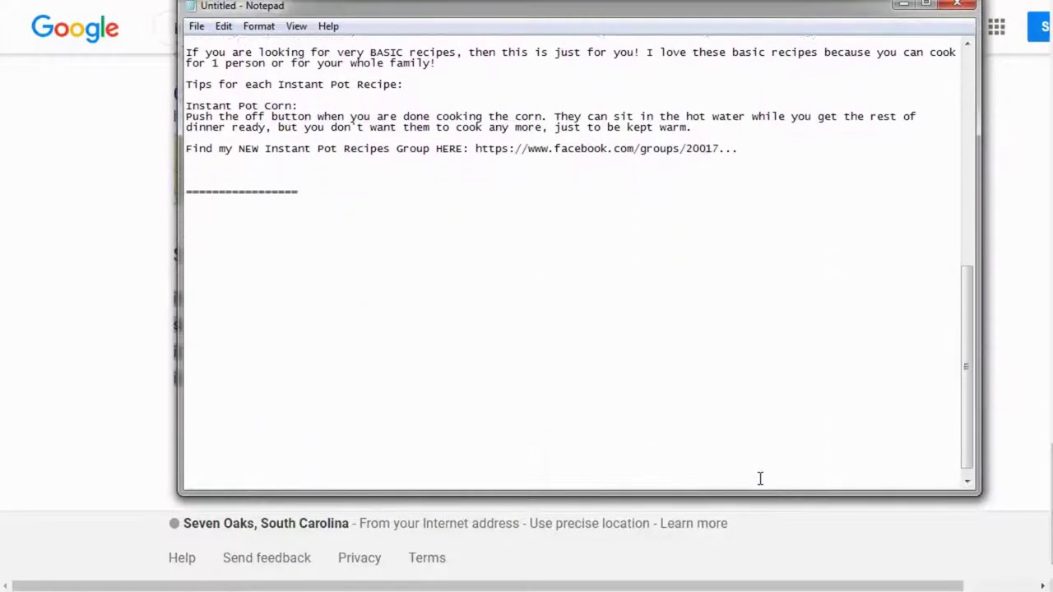
scroll(760, 478, "down", 2)
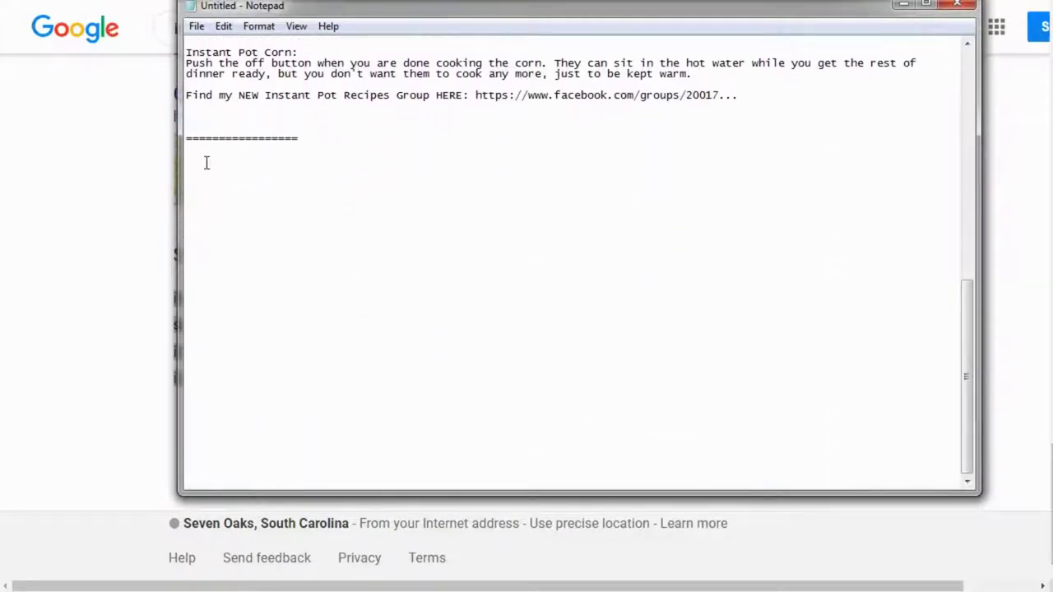
- Write the lines 'main keyword: instant pot chicken' and 'sub keywords:'
type("main ke")
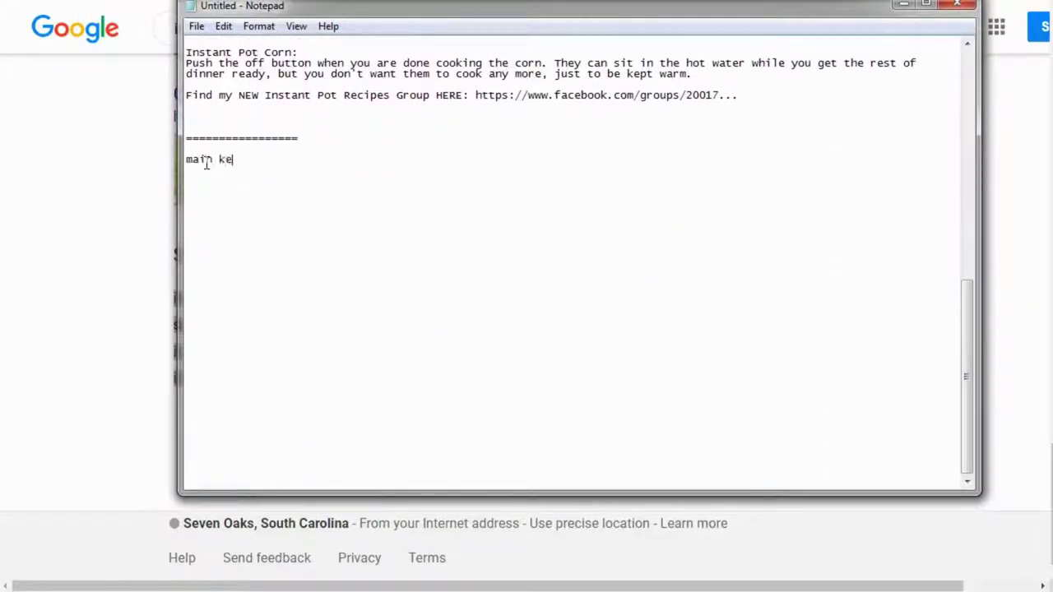
type("yword")
key("Return")
key("Return")
type("sub ke")
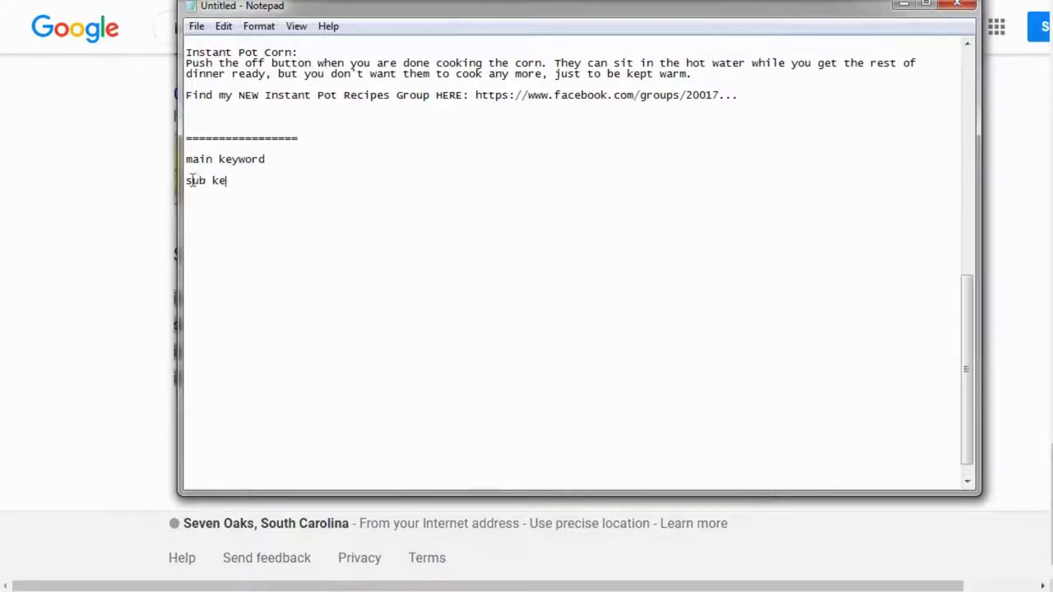
type("ywords:")
key("Left")
key("shift+Up")
type(":")
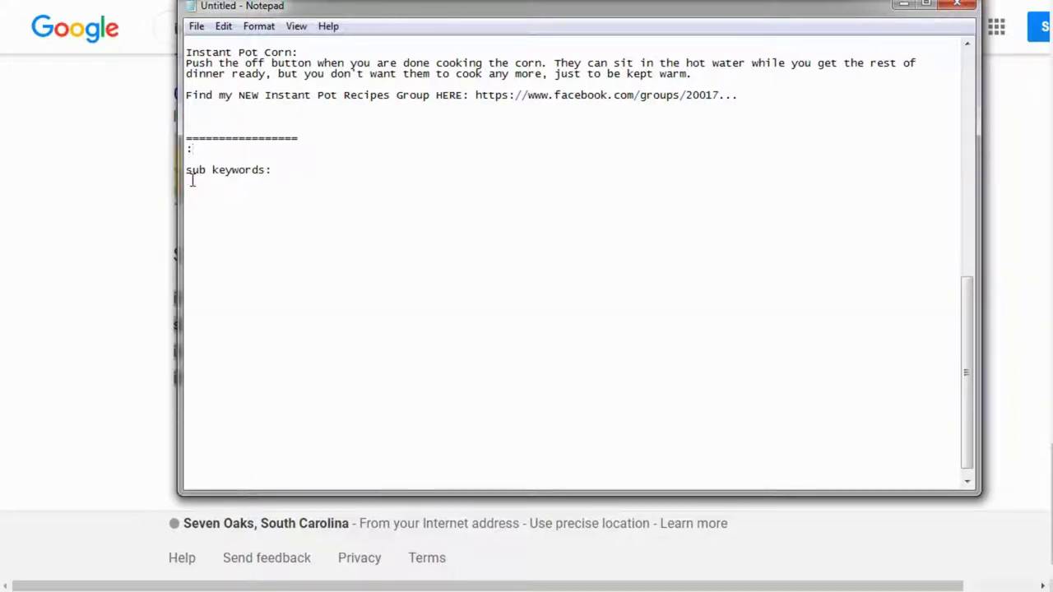
key("BackSpace")
key("Return")
type("main keywor")
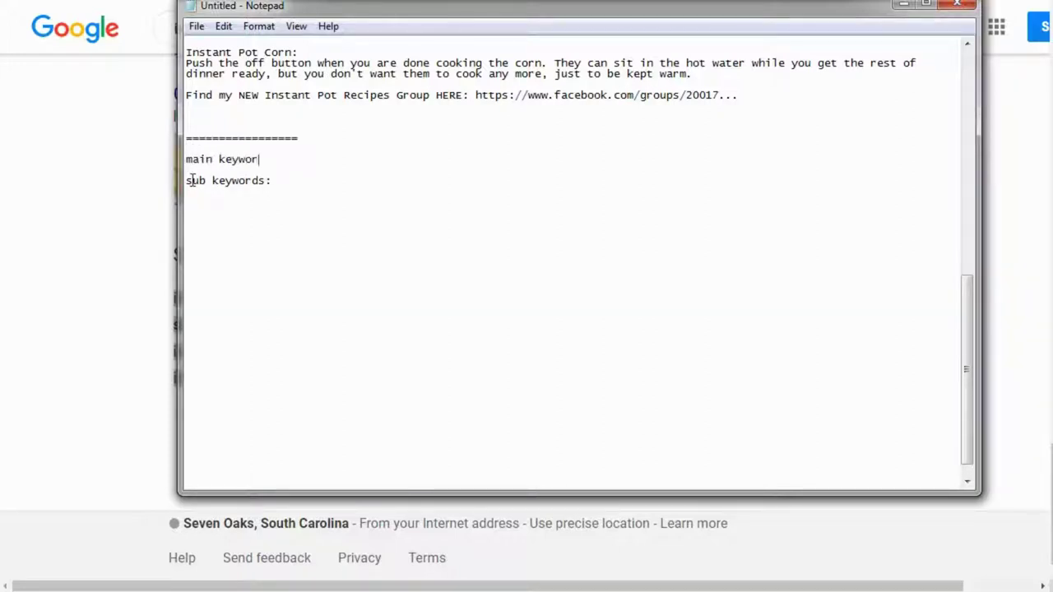
type("d:  instant pot chicken")
key("Down")
key("Down")
key("Down")
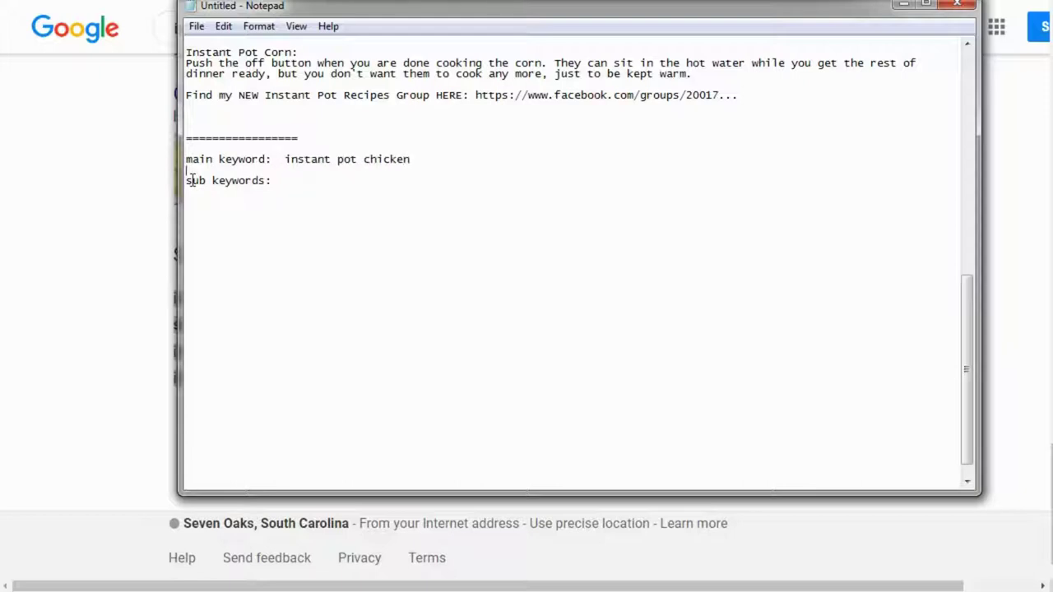
- Paste the eight related searches under sub keywords and remove the extra blank line
key("ctrl+v")
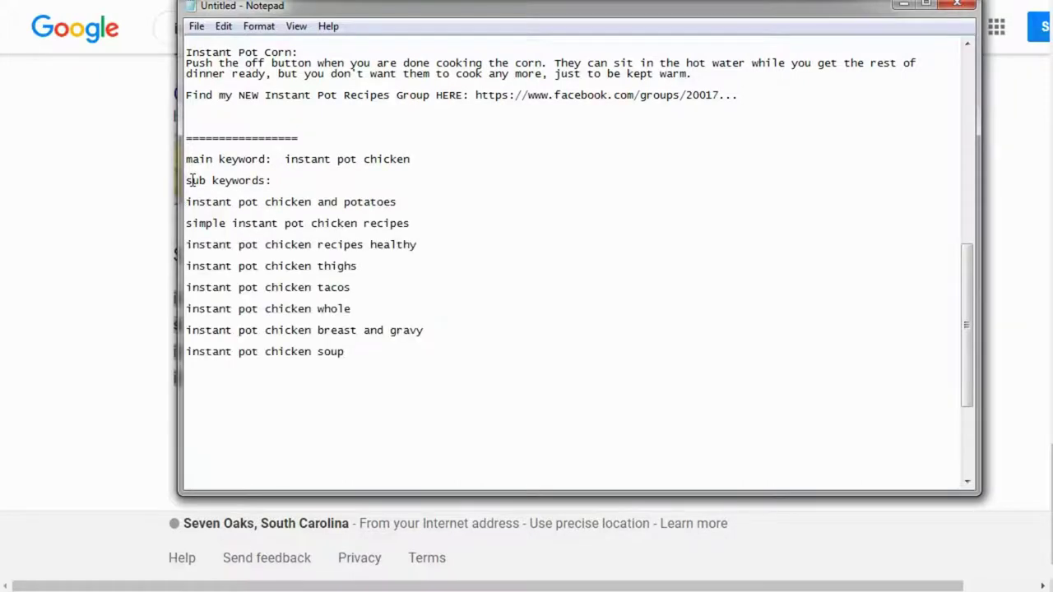
left_click(206, 216)
key("BackSpace")
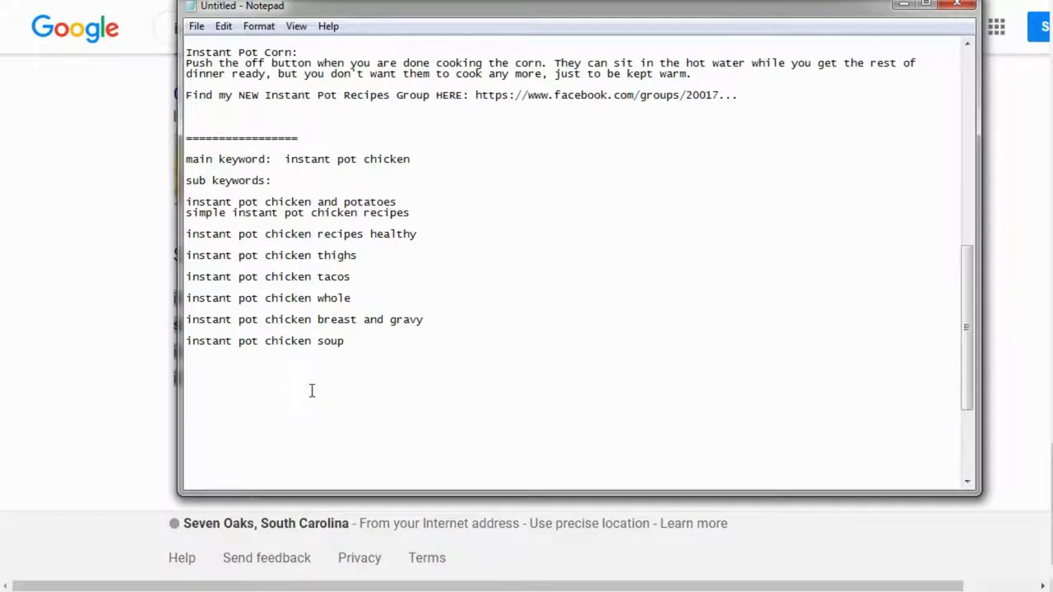
left_click(372, 352)
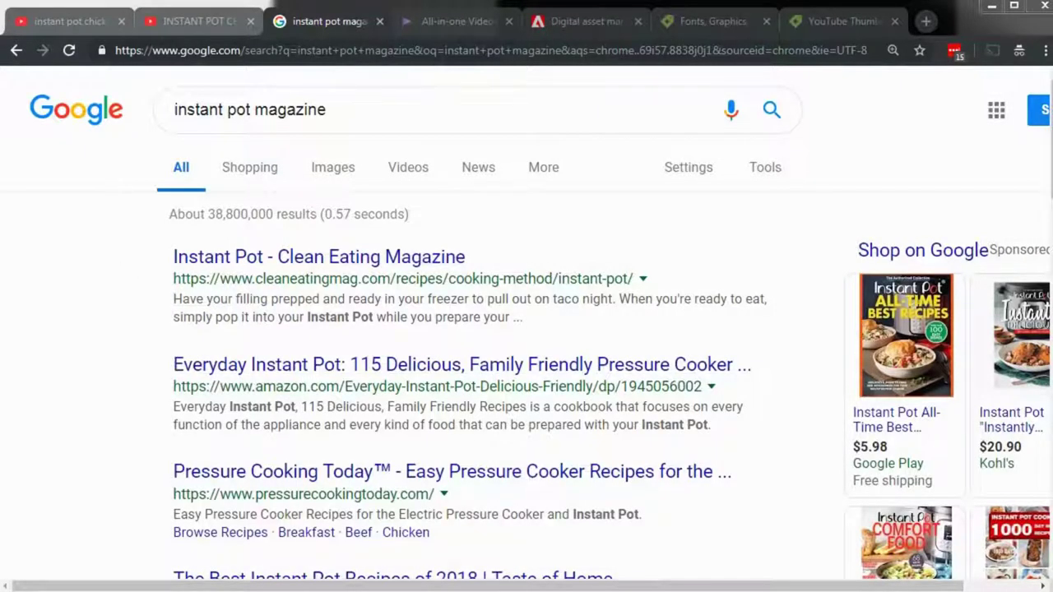
- Insert 'target audience: beginners' below the main keyword line, then minimize Notepad
key("alt+Tab")
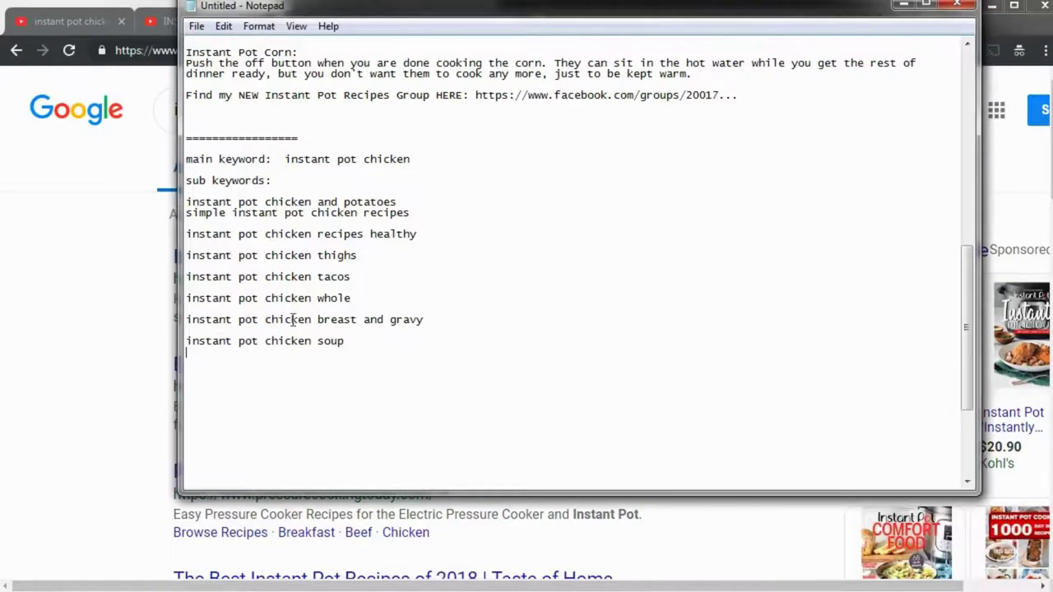
scroll(286, 321, "up", 14)
scroll(286, 311, "up", 2)
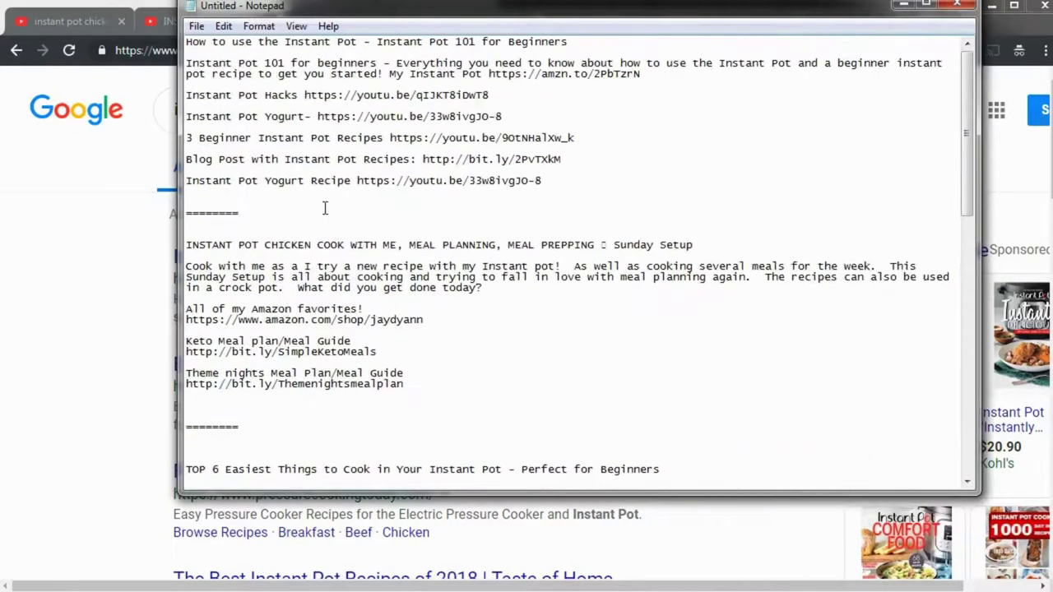
scroll(325, 208, "down", 5)
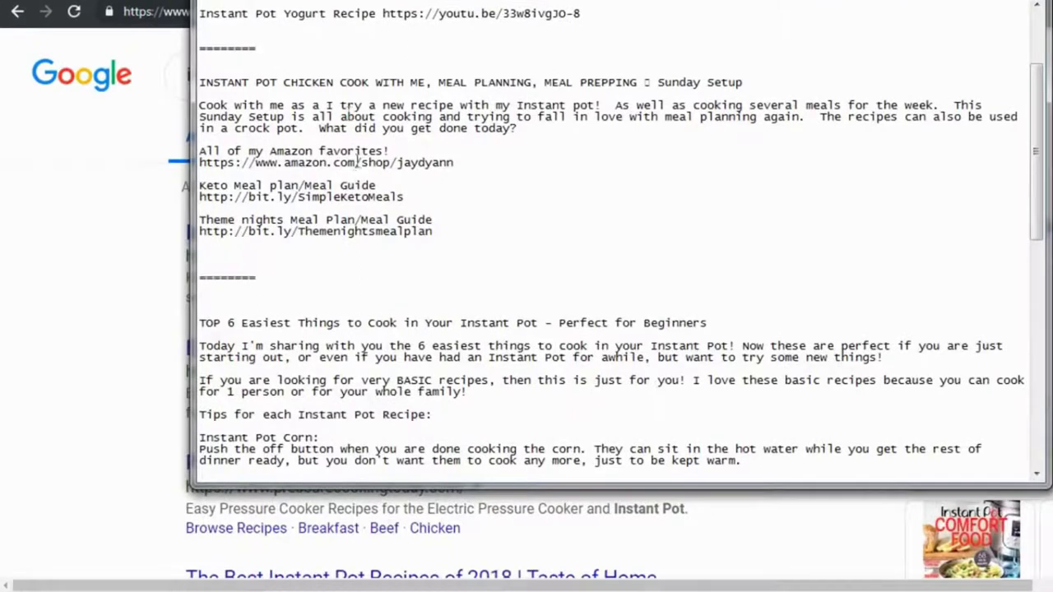
scroll(352, 191, "down", 4)
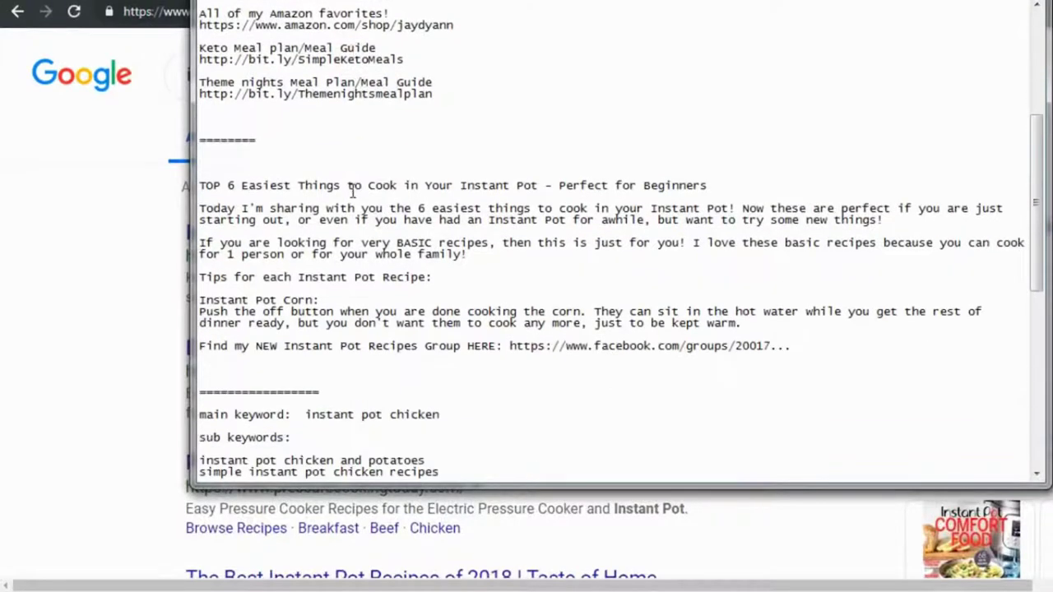
scroll(352, 191, "down", 7)
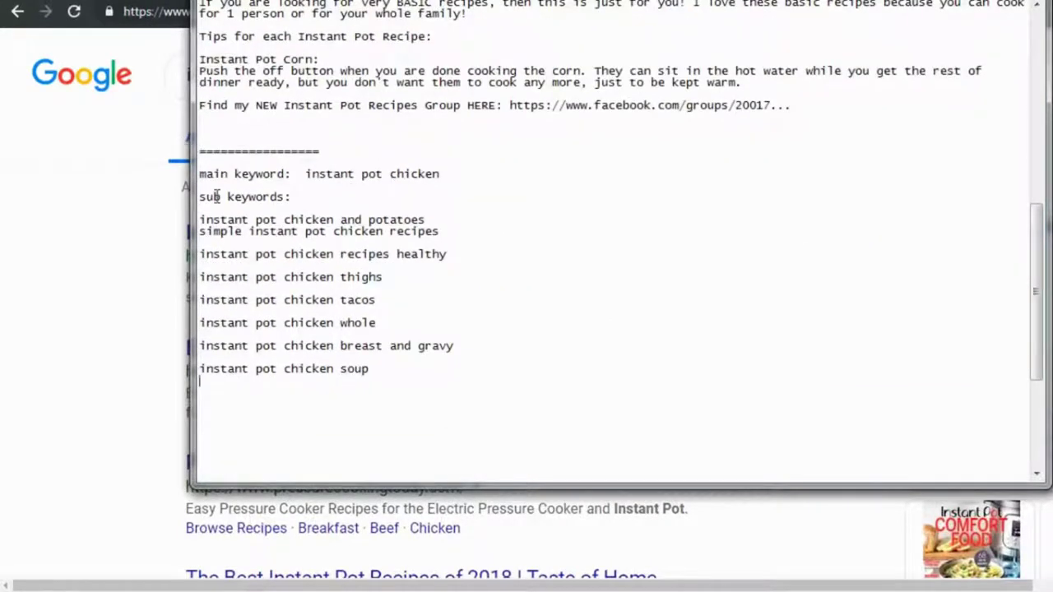
left_click_drag(442, 174, 309, 171)
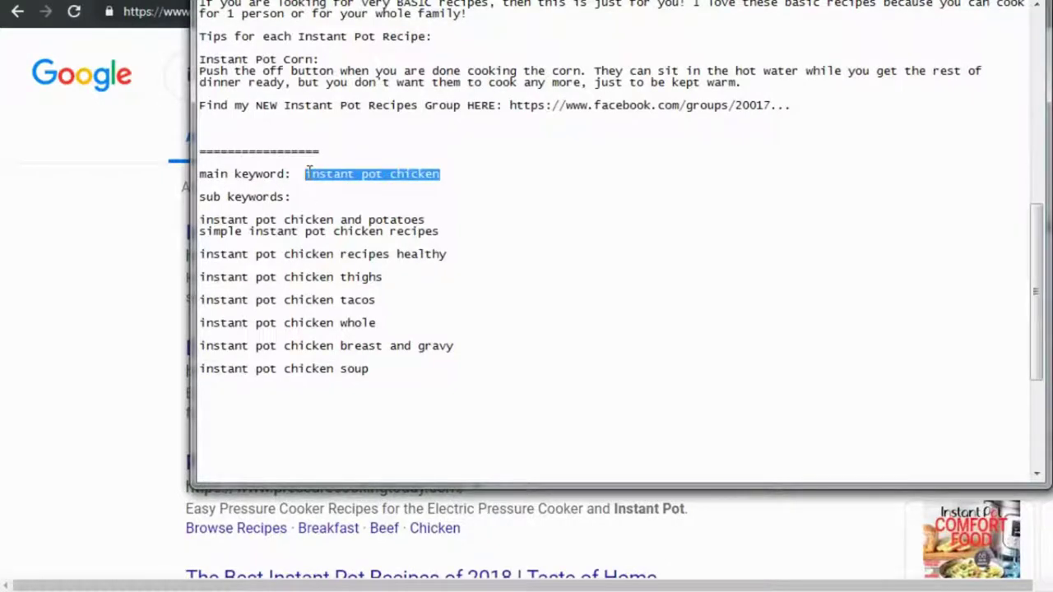
left_click(481, 175)
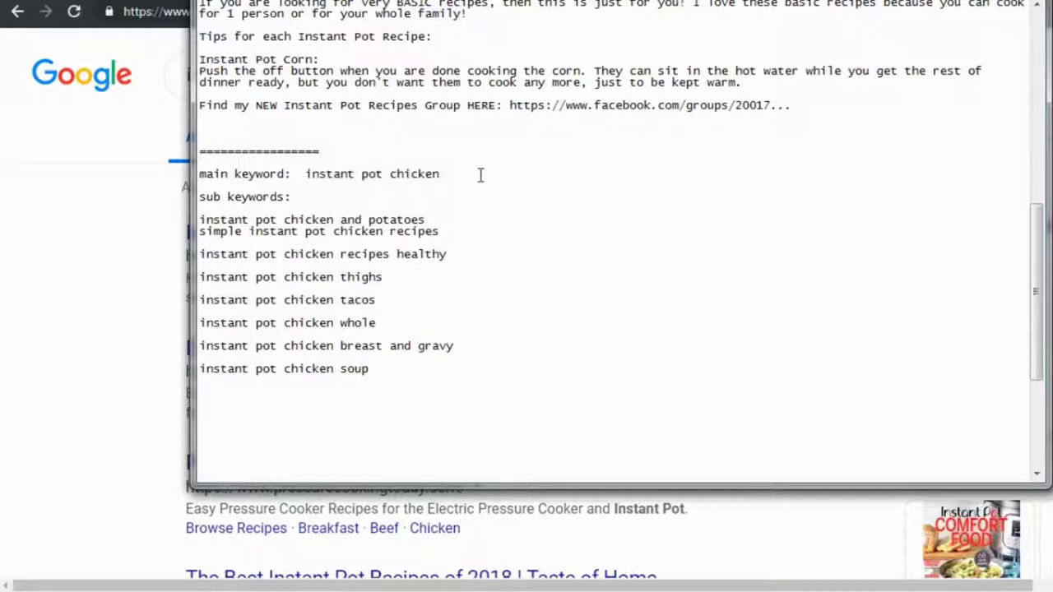
key("Return")
key("Return")
type("target audience:  beginners")
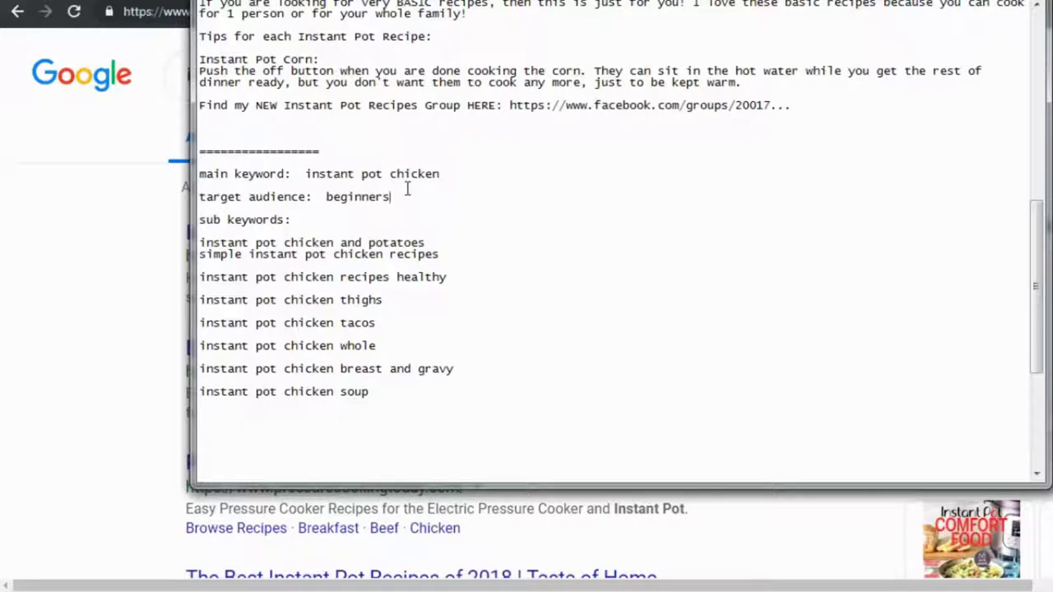
left_click(105, 119)
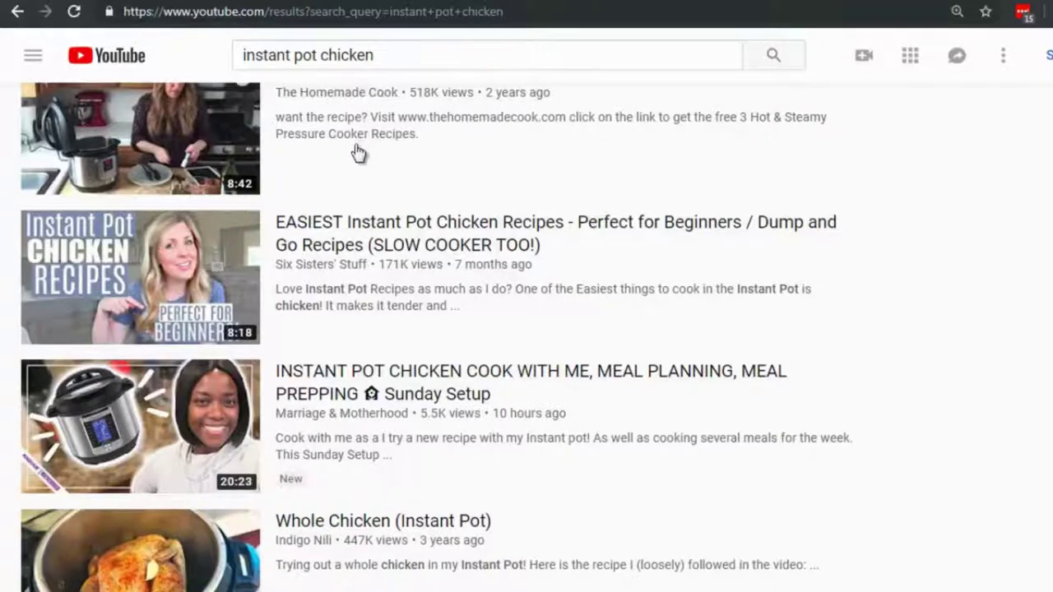
- Scroll the instant pot chicken results and point at the 'TOP 6 Easiest Things' video
scroll(329, 148, "up", 1)
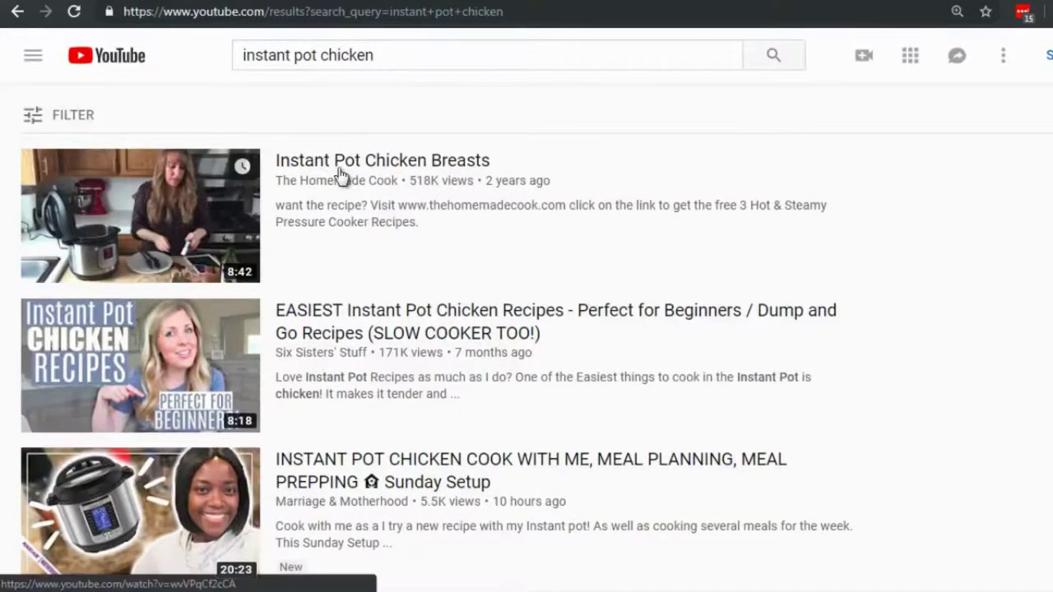
scroll(341, 176, "down", 6)
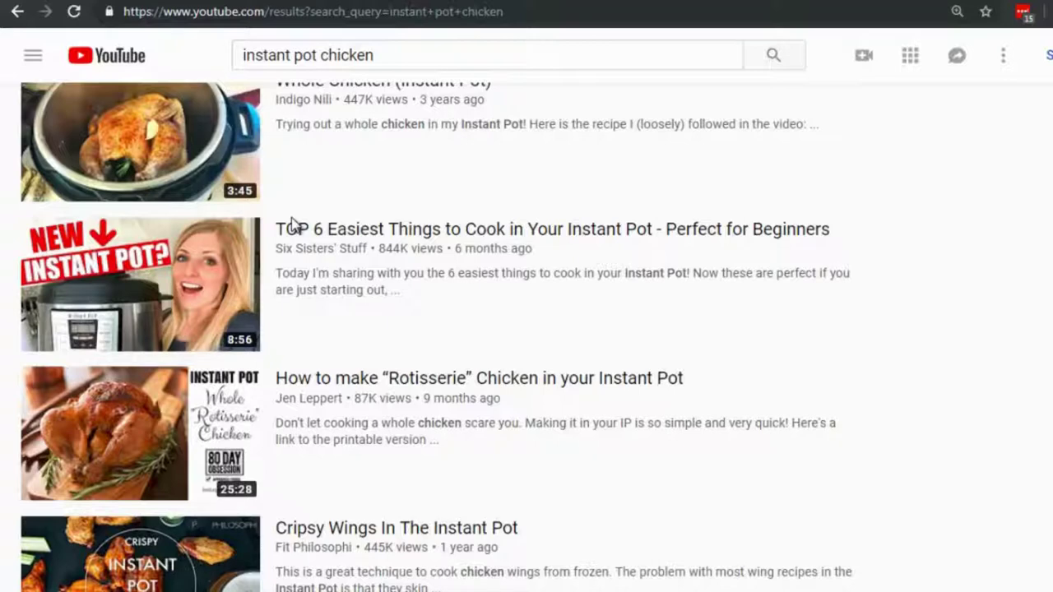
mouse_move(665, 244)
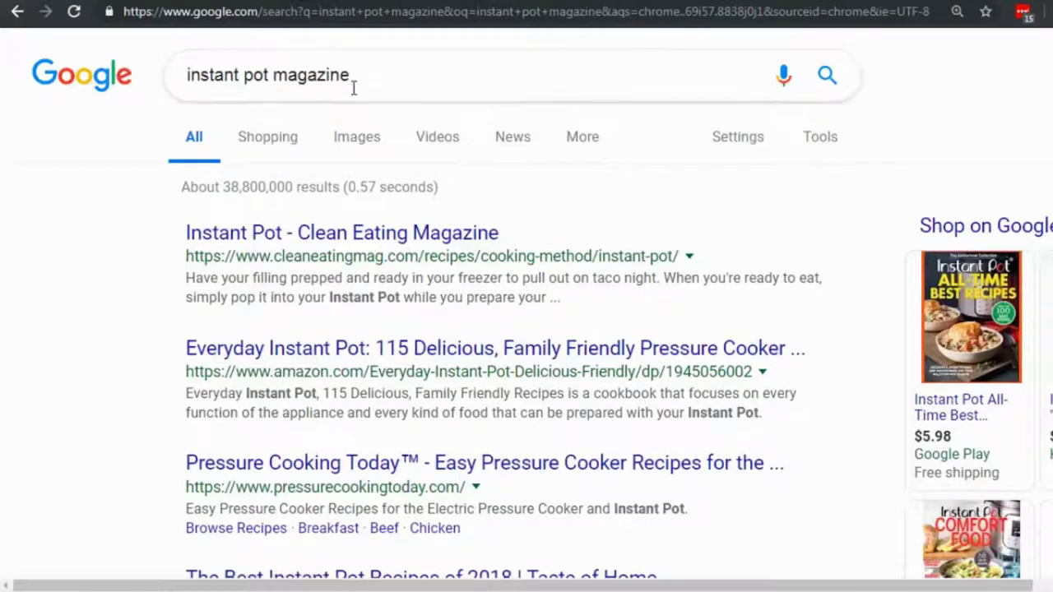
- Open the Google Play page for the 'Instant Pot All-Time Best Recipes' ebook from Shop on Google
scroll(127, 273, "down", 1)
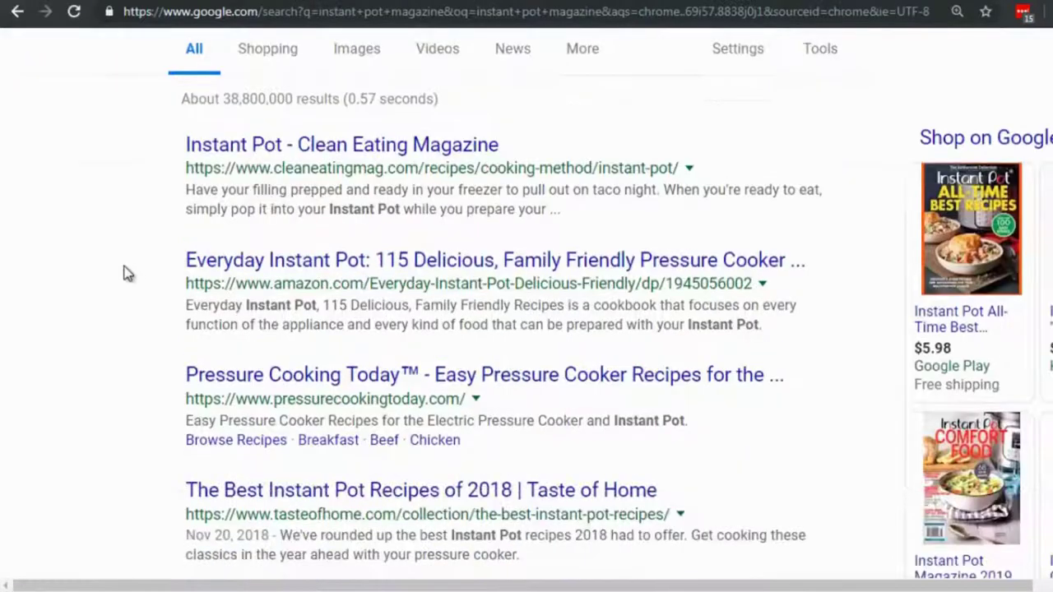
left_click_drag(378, 585, 457, 585)
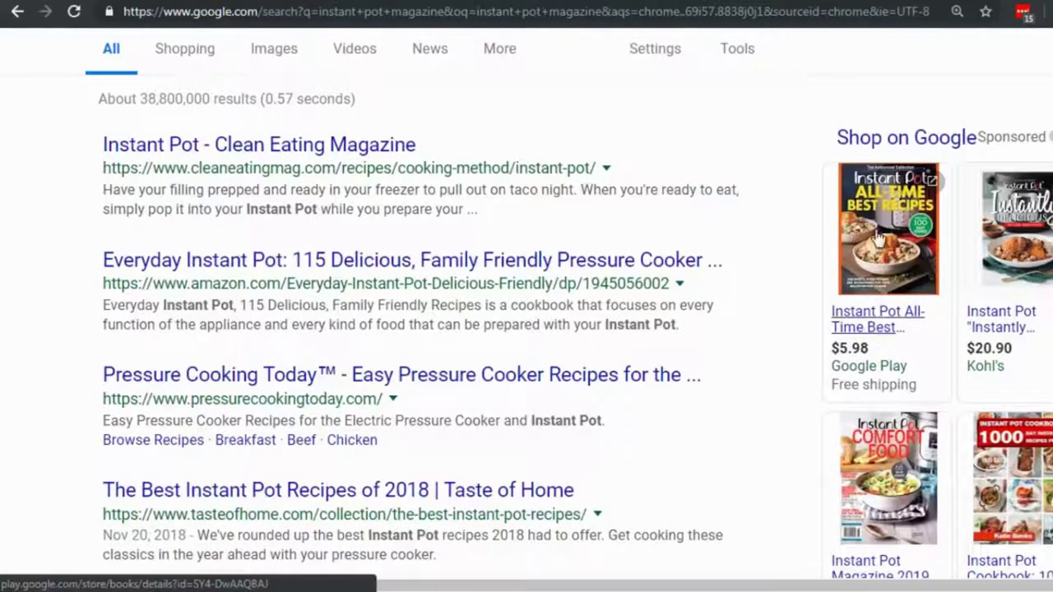
mouse_move(879, 215)
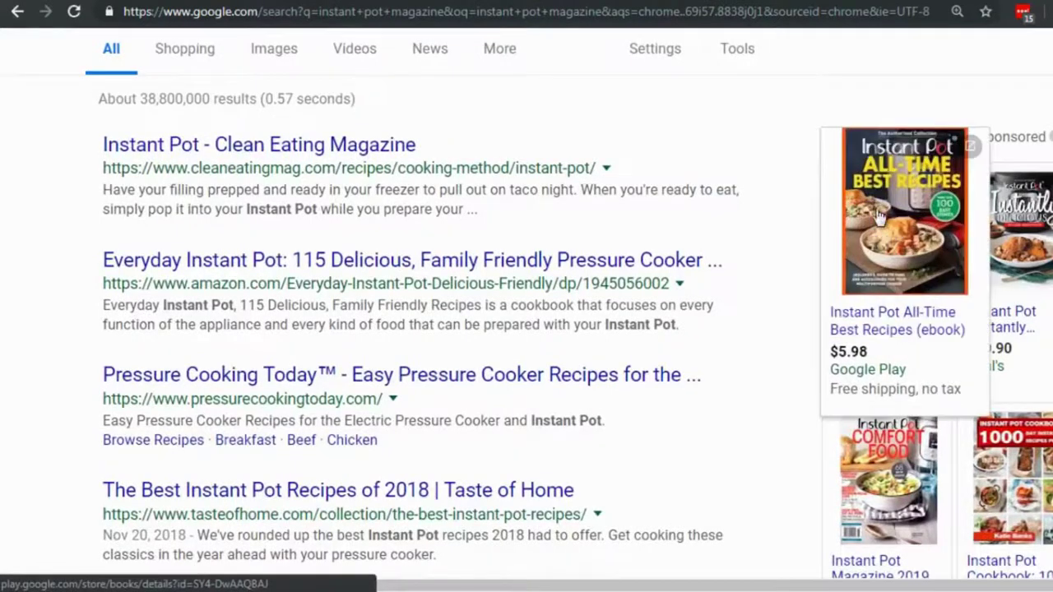
right_click(905, 330)
left_click(910, 347)
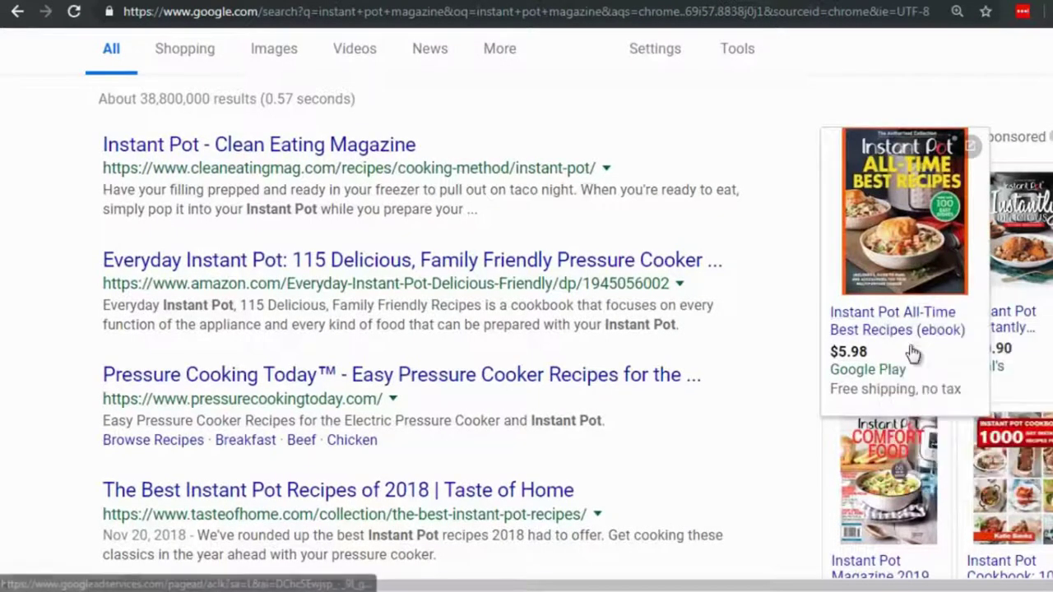
left_click(402, 2)
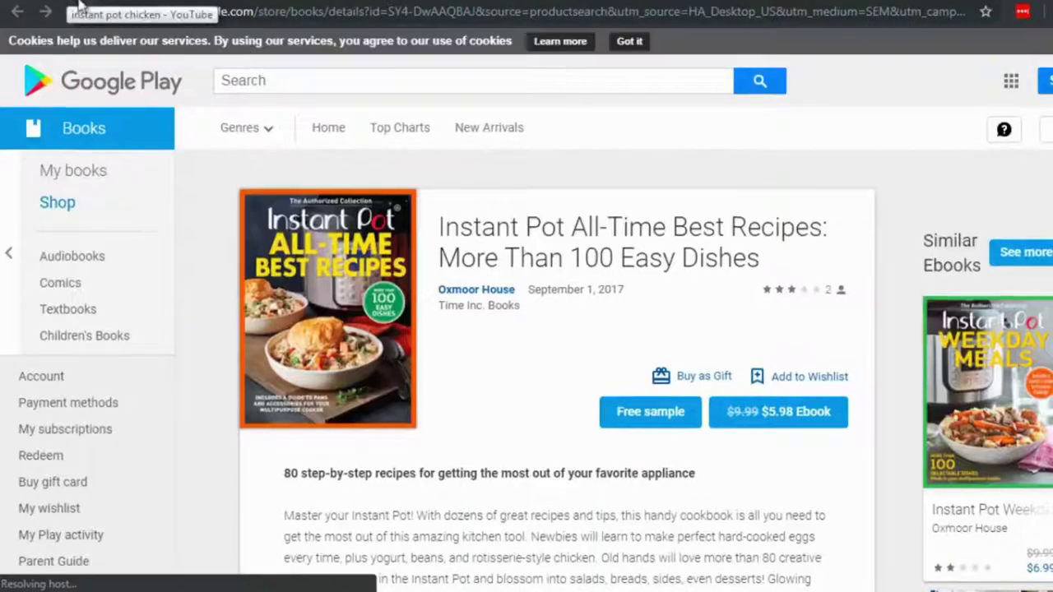
- Preview the ebook's free sample up to the WELCOME spread, then return to the instant pot magazine results
scroll(488, 346, "down", 5)
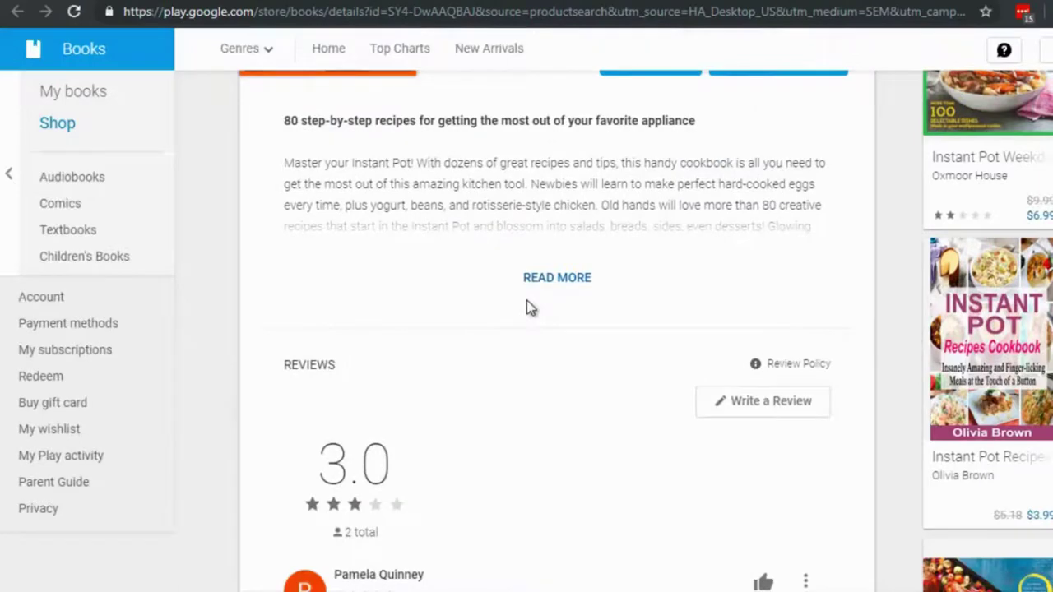
scroll(530, 306, "up", 5)
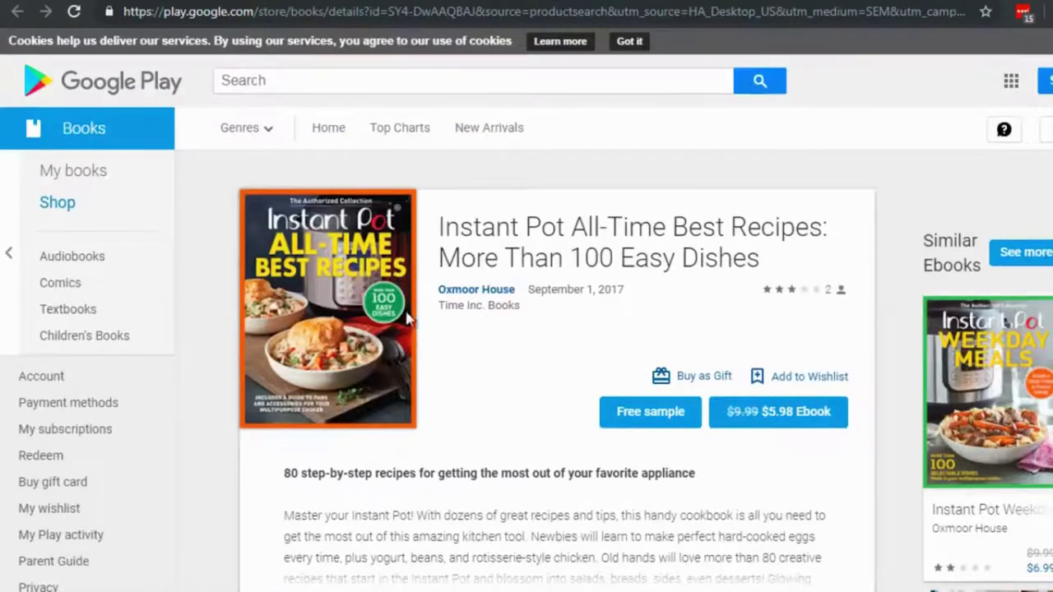
left_click(641, 415)
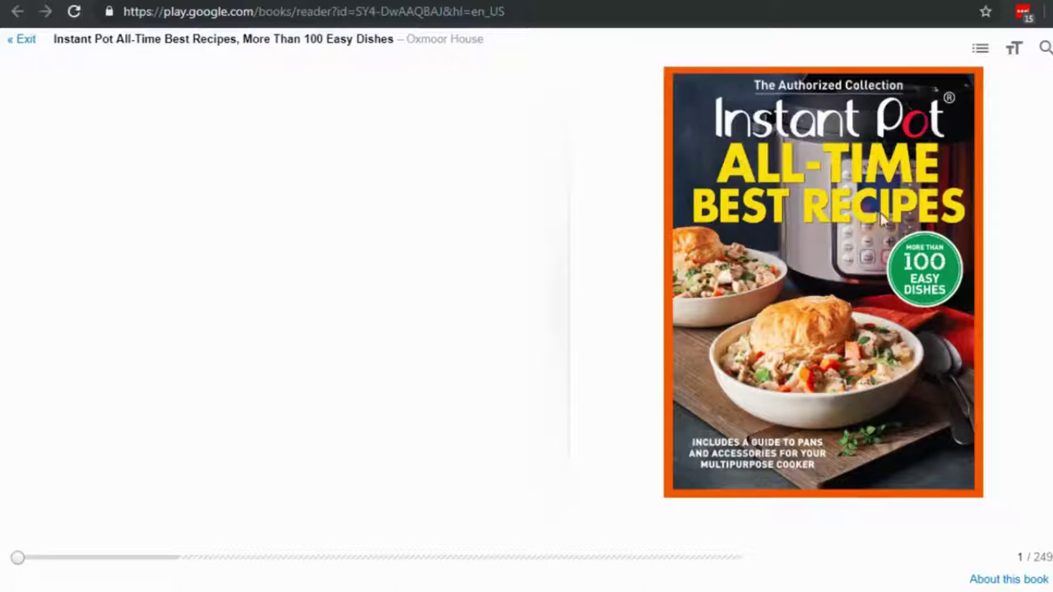
left_click(1048, 393)
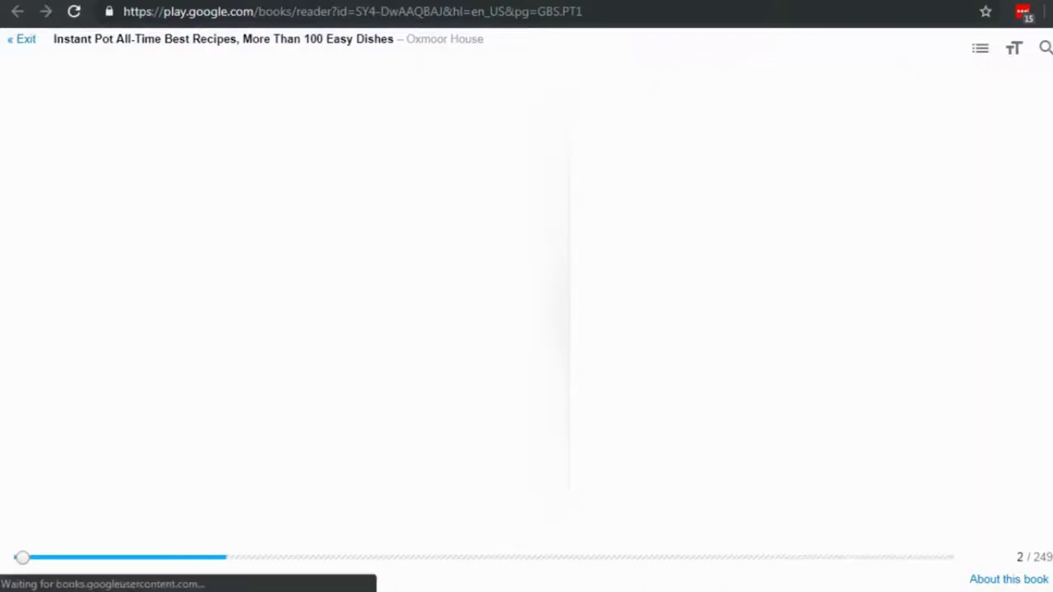
key("Right")
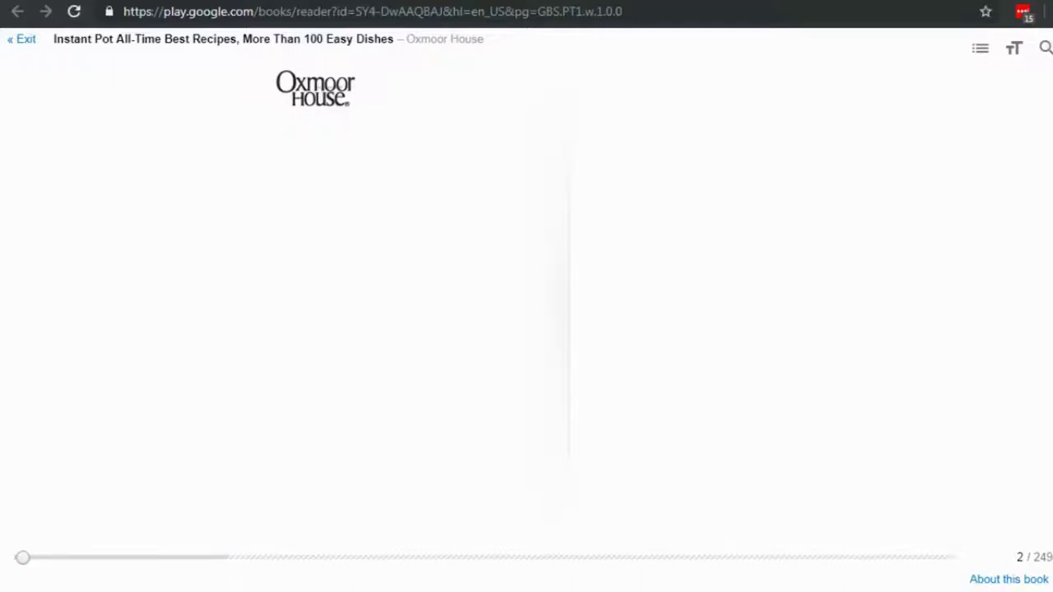
key("Right")
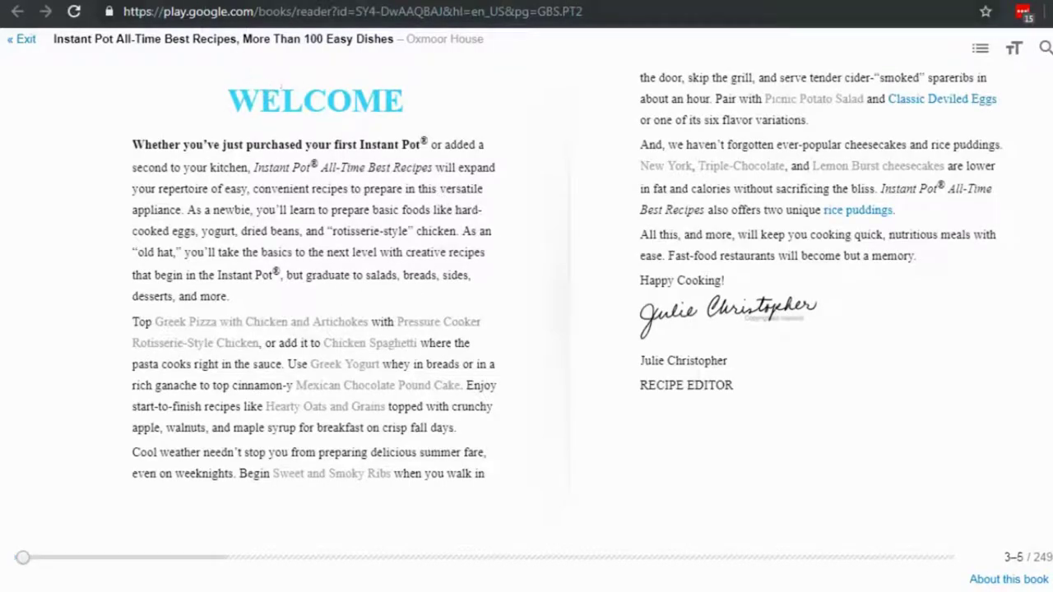
left_click(487, 1)
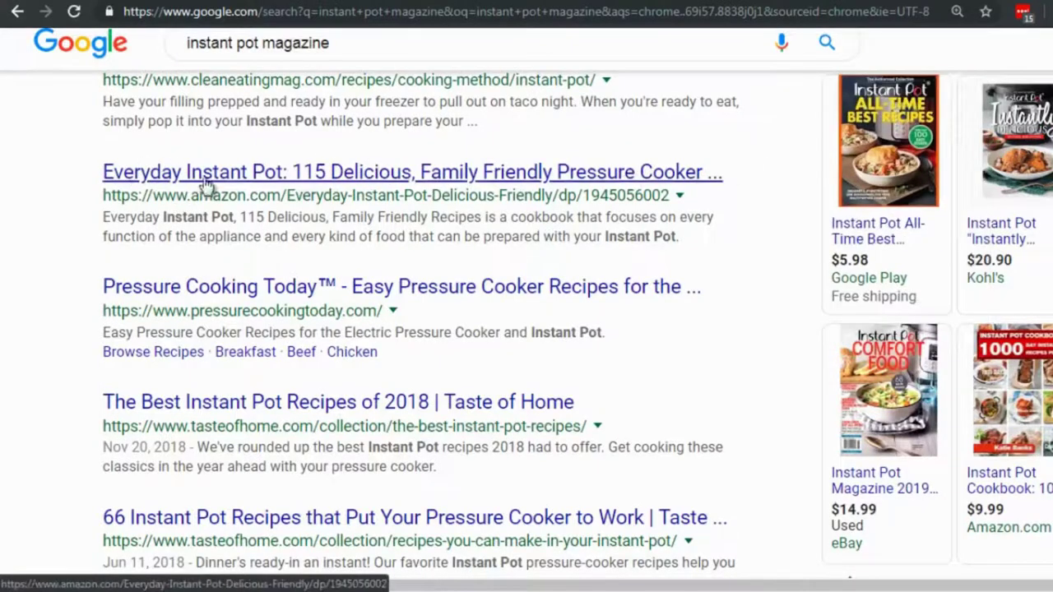
scroll(86, 269, "down", 1)
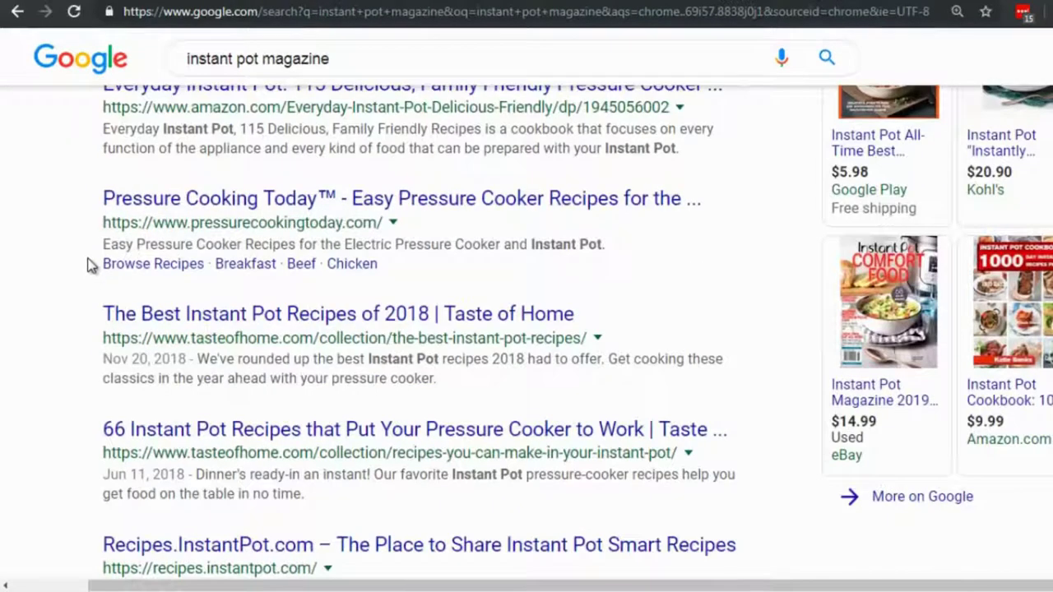
scroll(91, 265, "down", 2)
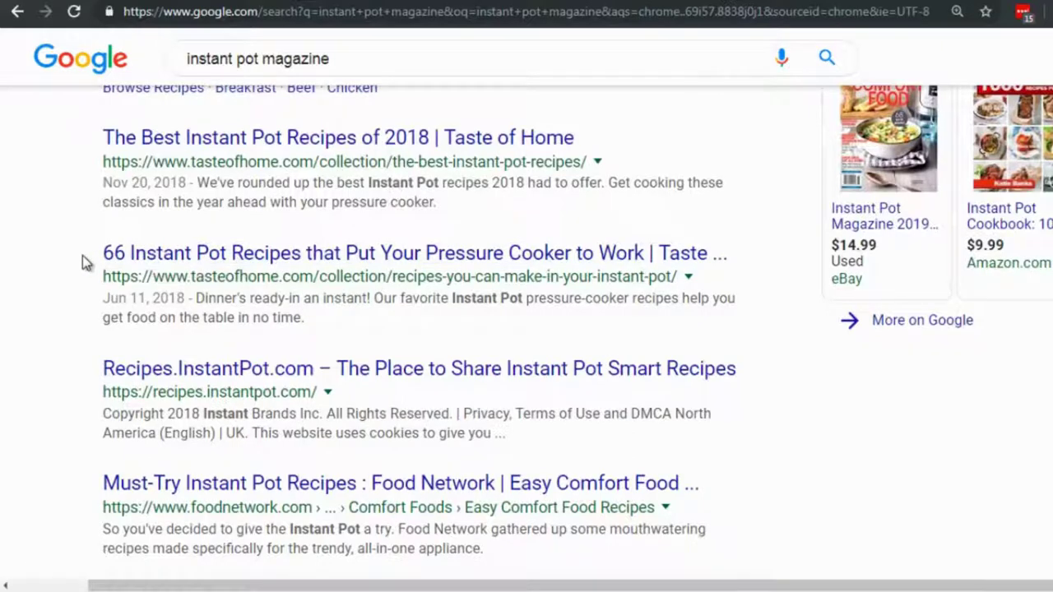
scroll(85, 261, "down", 4)
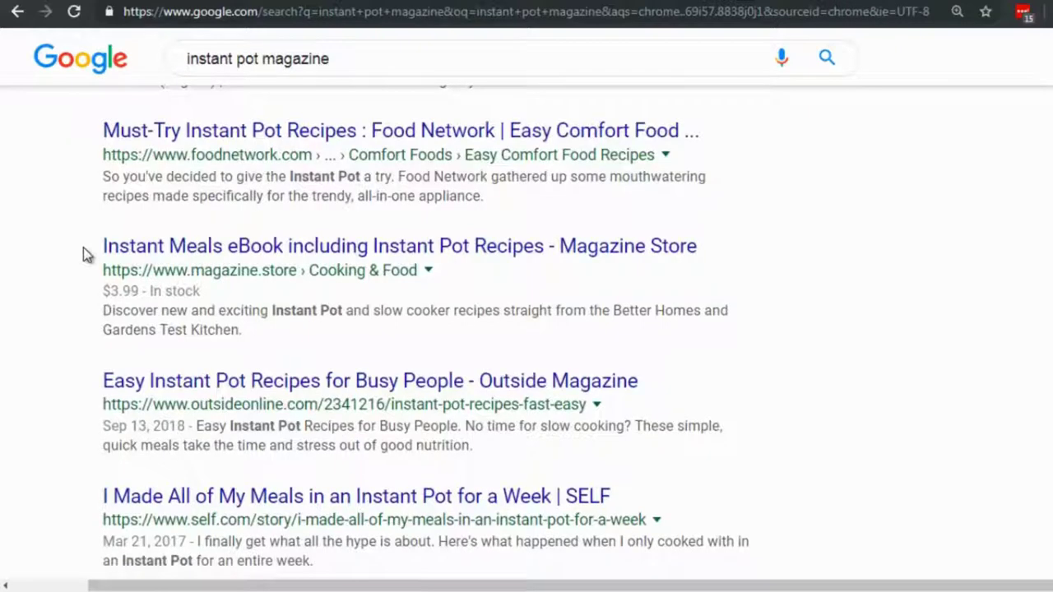
scroll(83, 254, "up", 1)
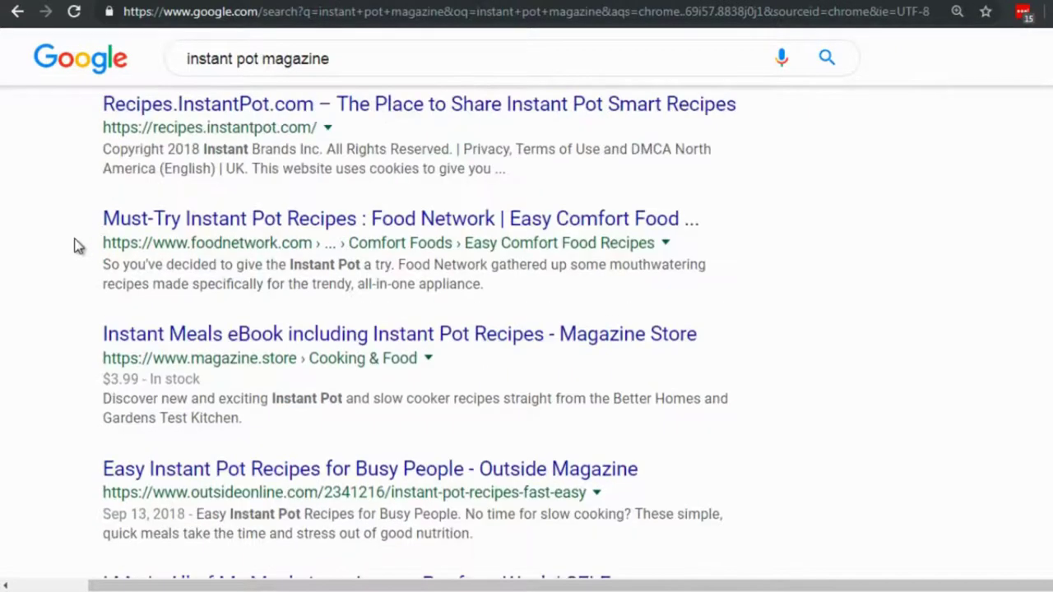
scroll(77, 242, "up", 1)
scroll(90, 296, "up", 1)
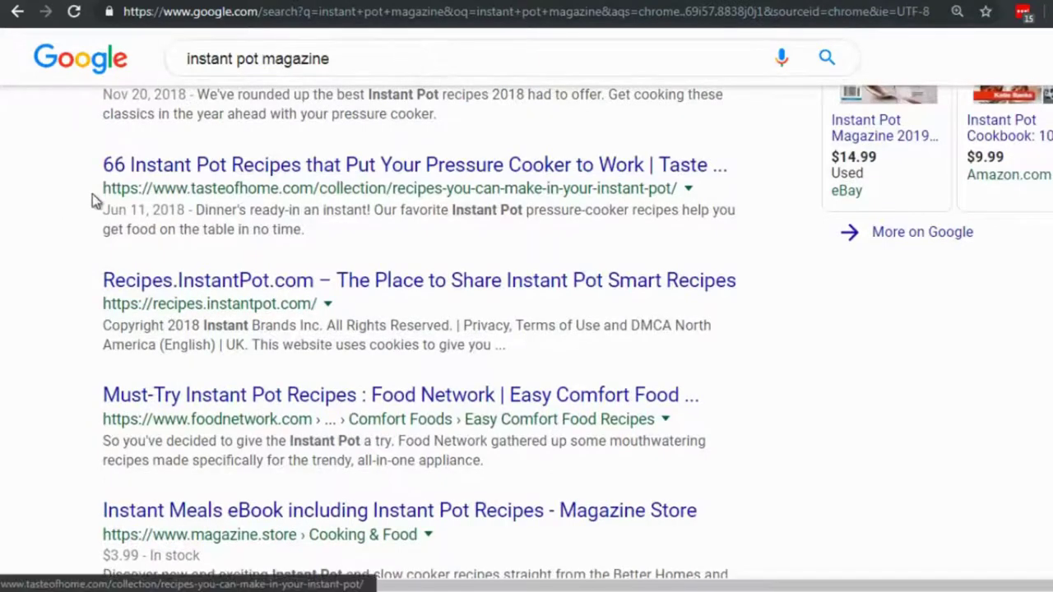
scroll(486, 218, "up", 5)
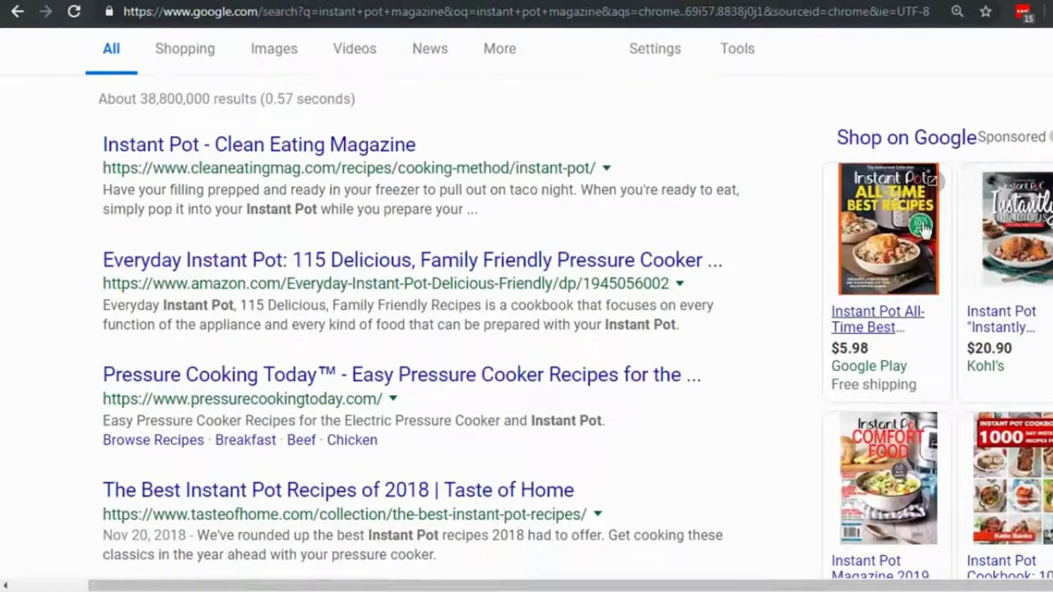
mouse_move(926, 232)
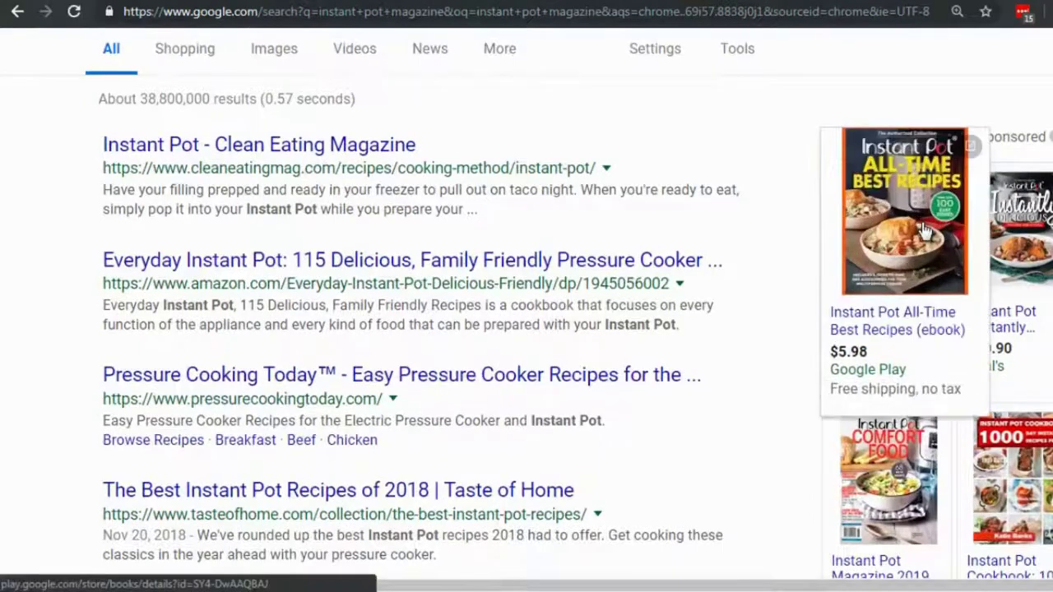
scroll(808, 288, "up", 1)
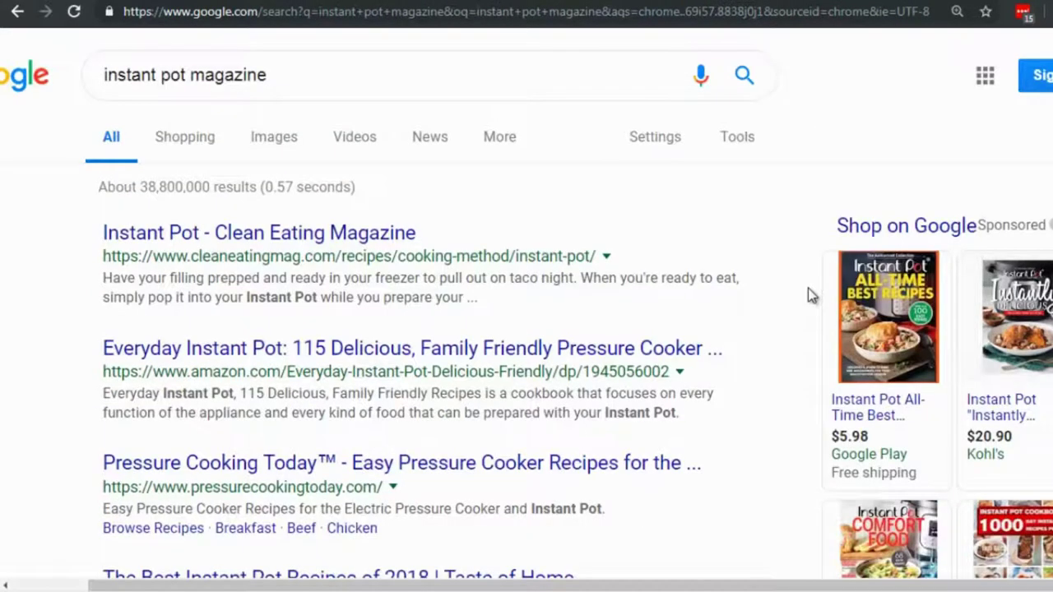
scroll(808, 294, "down", 1)
mouse_move(971, 211)
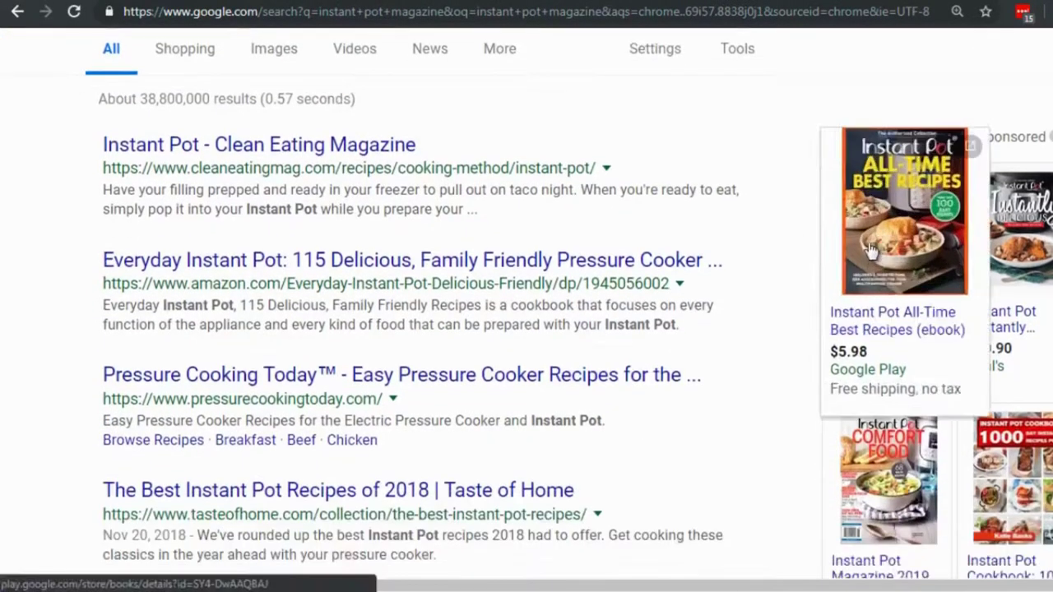
mouse_move(991, 228)
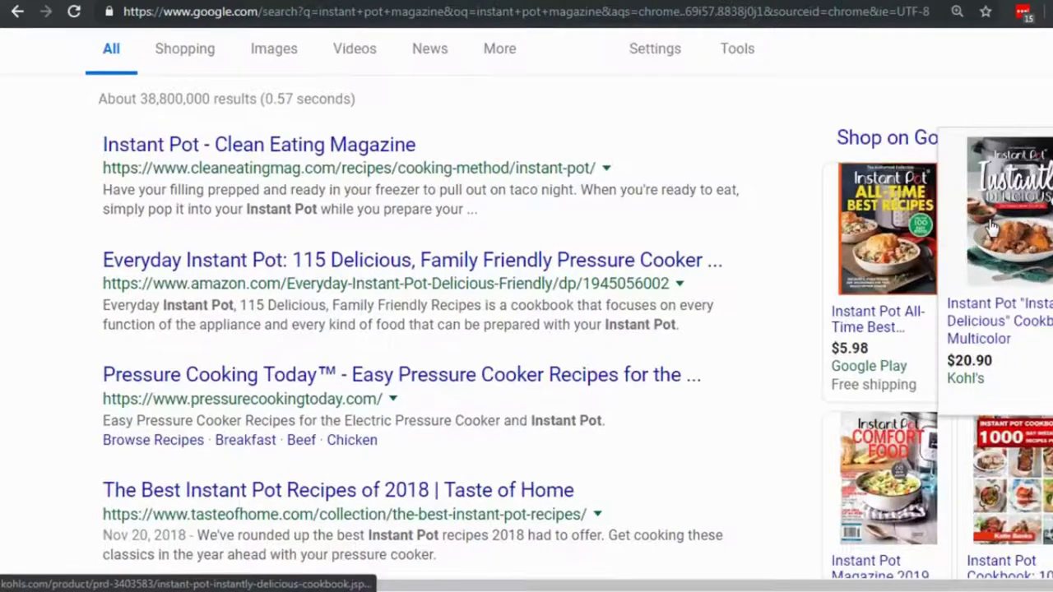
scroll(991, 228, "down", 1)
mouse_move(910, 429)
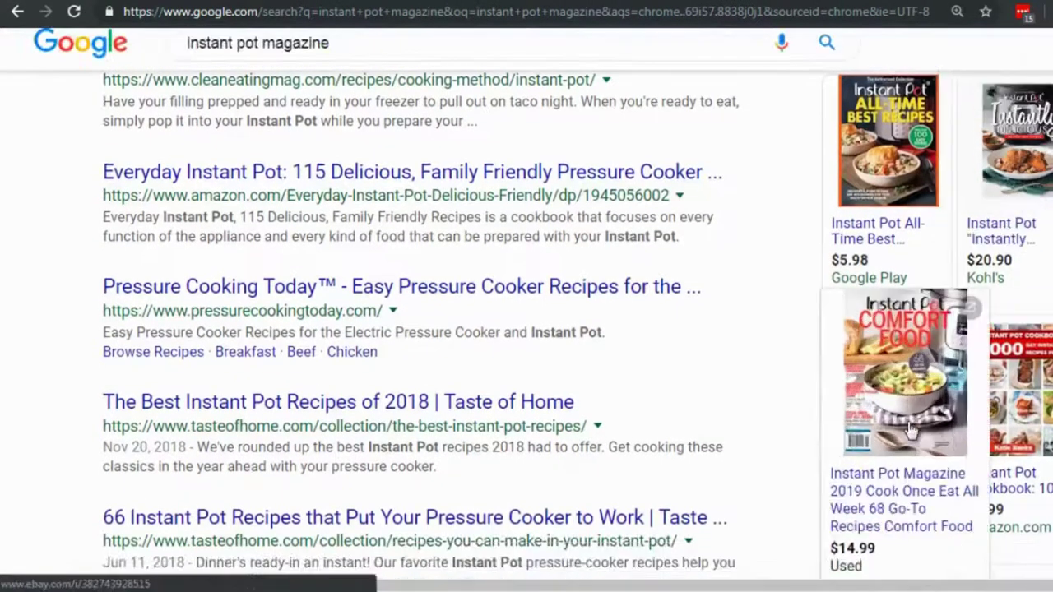
scroll(911, 430, "down", 1)
scroll(306, 208, "up", 3)
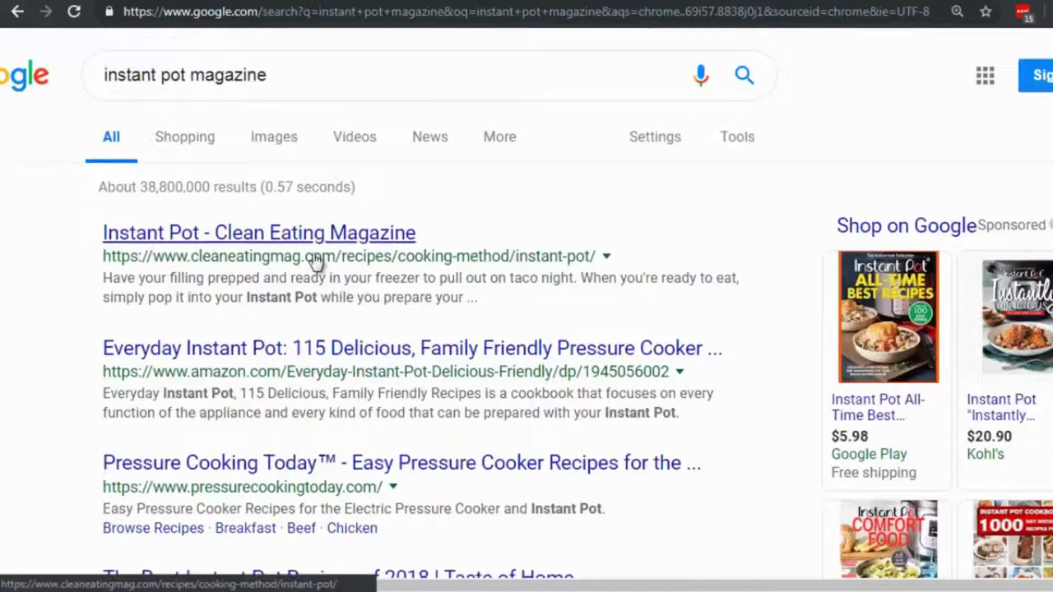
- In the Instant Pot notes, highlight the Instant Pot 101 for Beginners title and description words
key("alt+Tab")
scroll(318, 125, "up", 15)
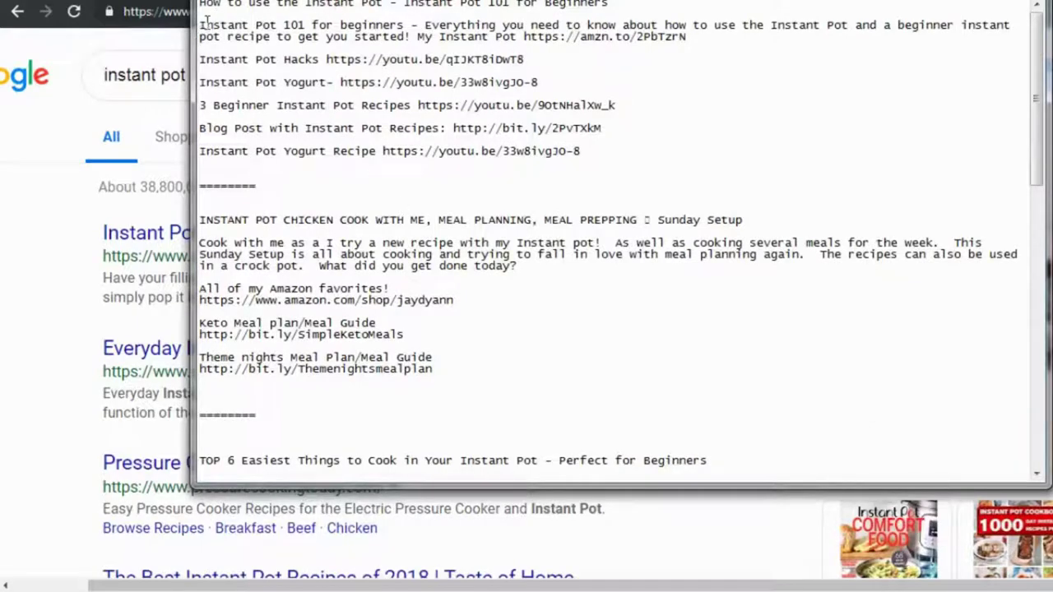
left_click_drag(200, 26, 401, 28)
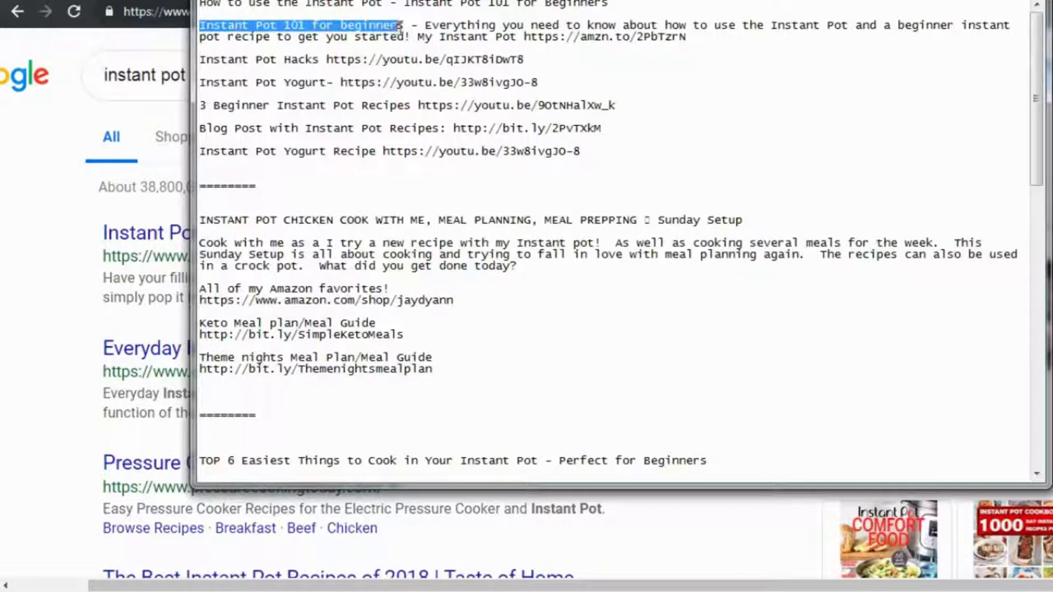
left_click_drag(619, 5, 400, 6)
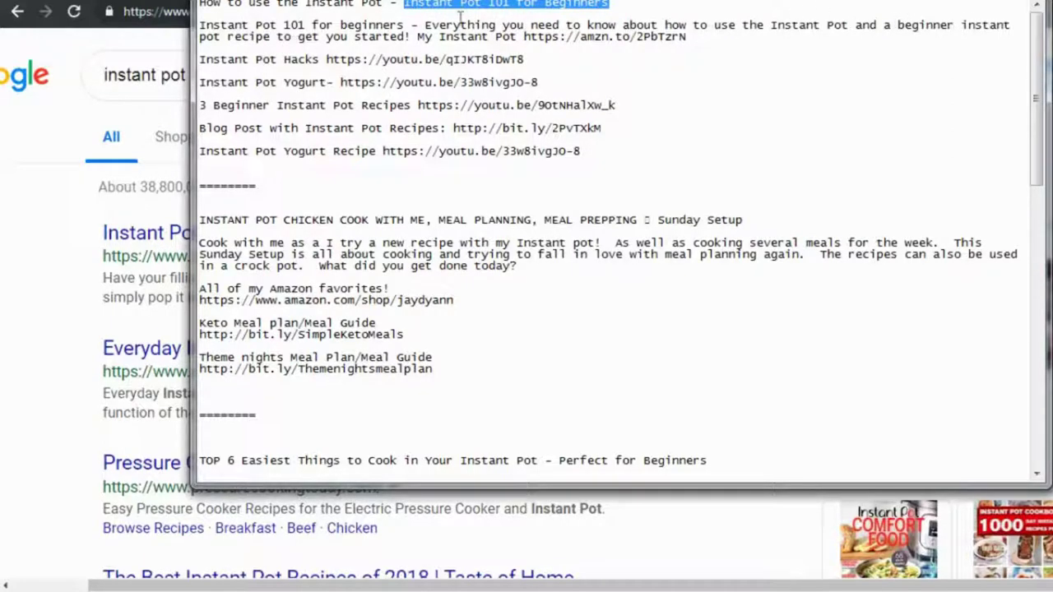
left_click_drag(896, 25, 952, 31)
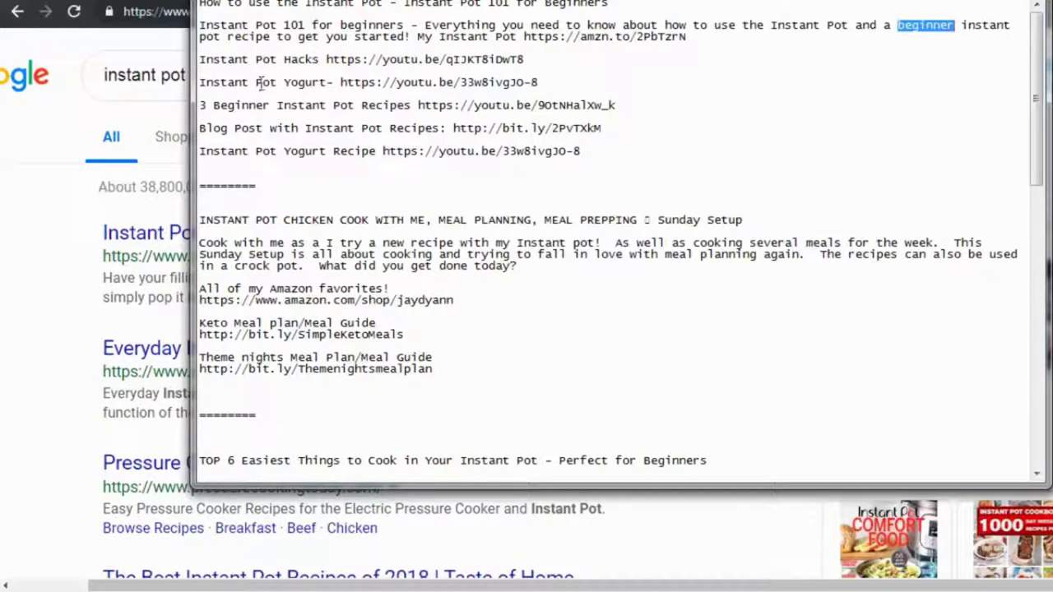
- Highlight the linked video lines for Hacks, Yogurt and the rest of the block
left_click(204, 50)
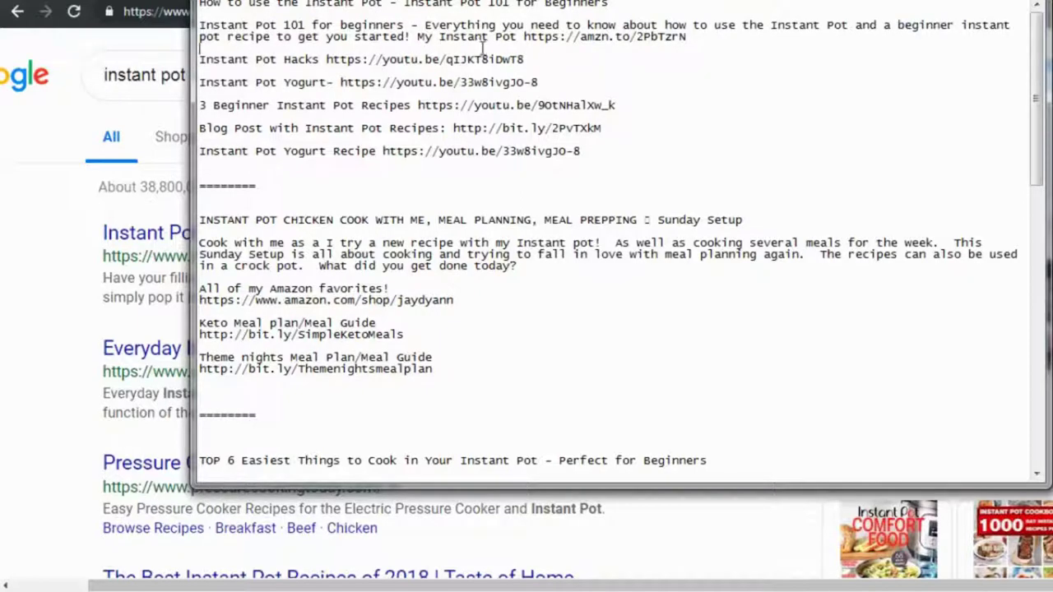
left_click_drag(475, 47, 546, 73)
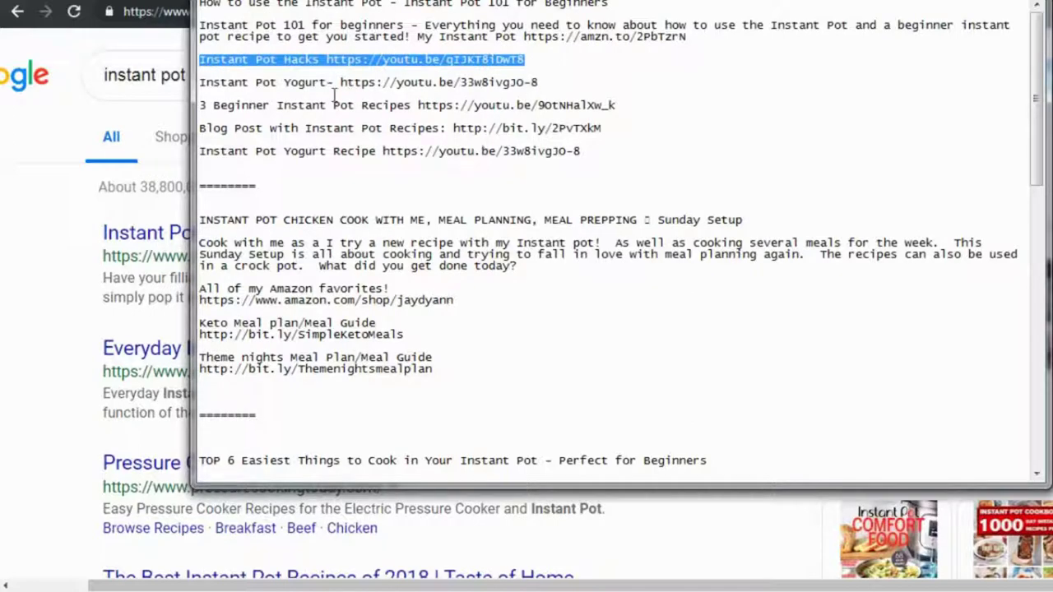
left_click_drag(285, 82, 199, 86)
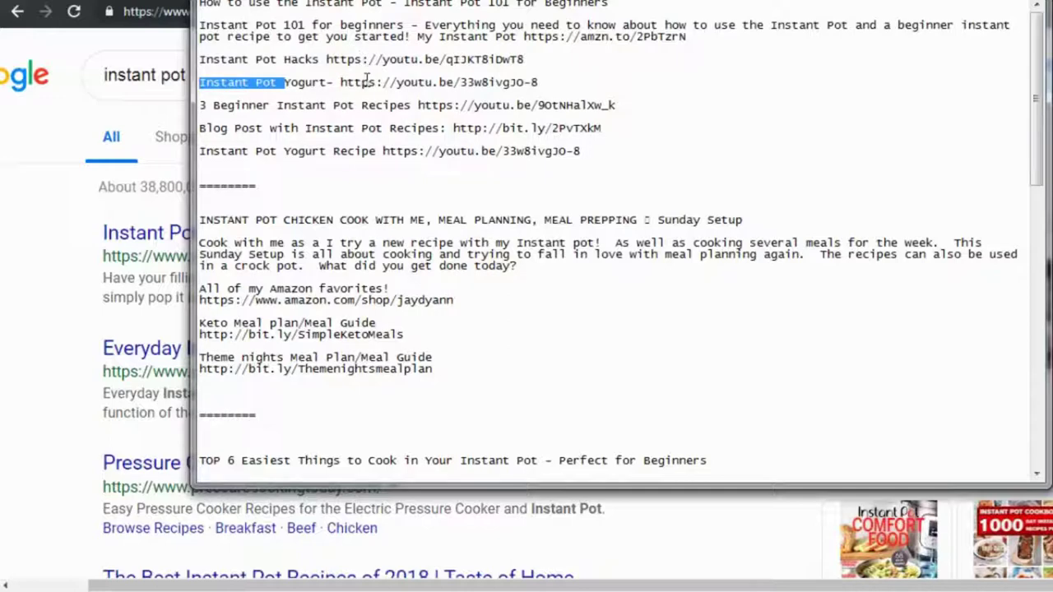
left_click_drag(609, 153, 199, 64)
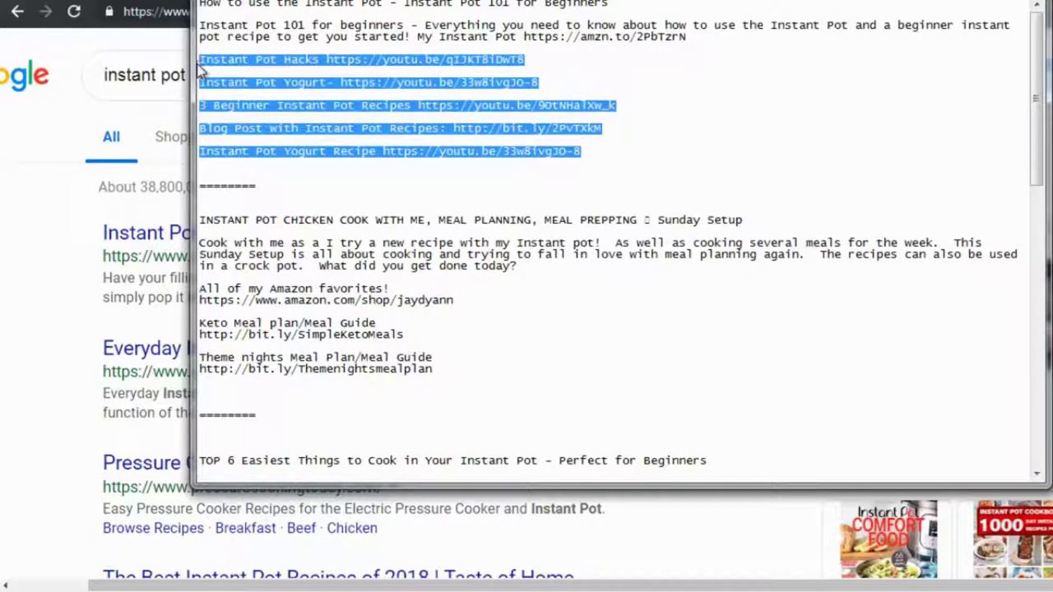
- Highlight 'Instant pot!' and the closing crock pot sentences in the Sunday Setup description
scroll(206, 74, "down", 1)
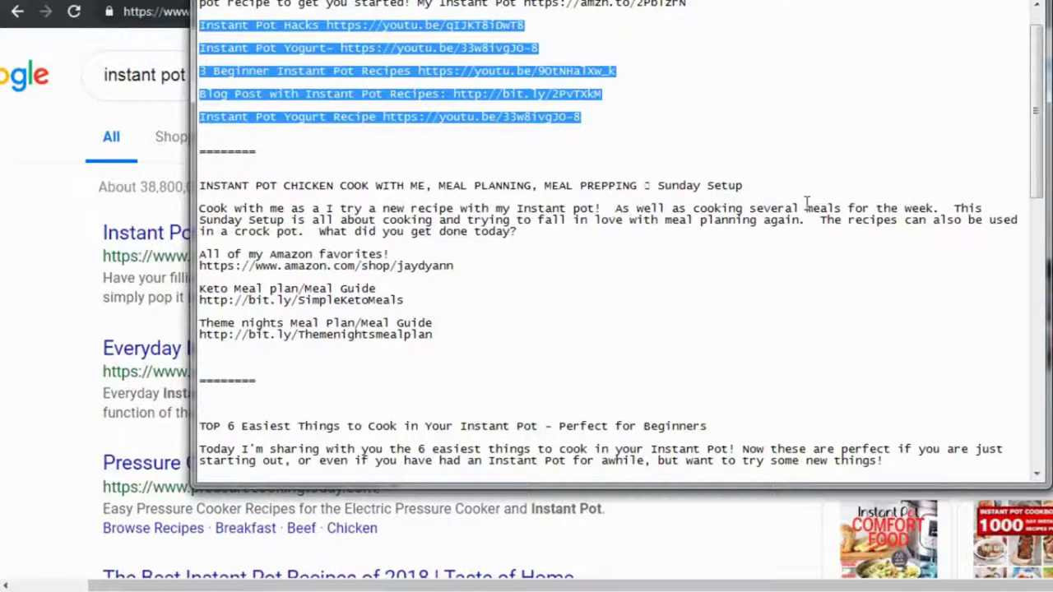
double_click(521, 211)
mouse_move(583, 200)
left_mouse_down()
mouse_move(206, 211)
mouse_move(602, 208)
left_mouse_up()
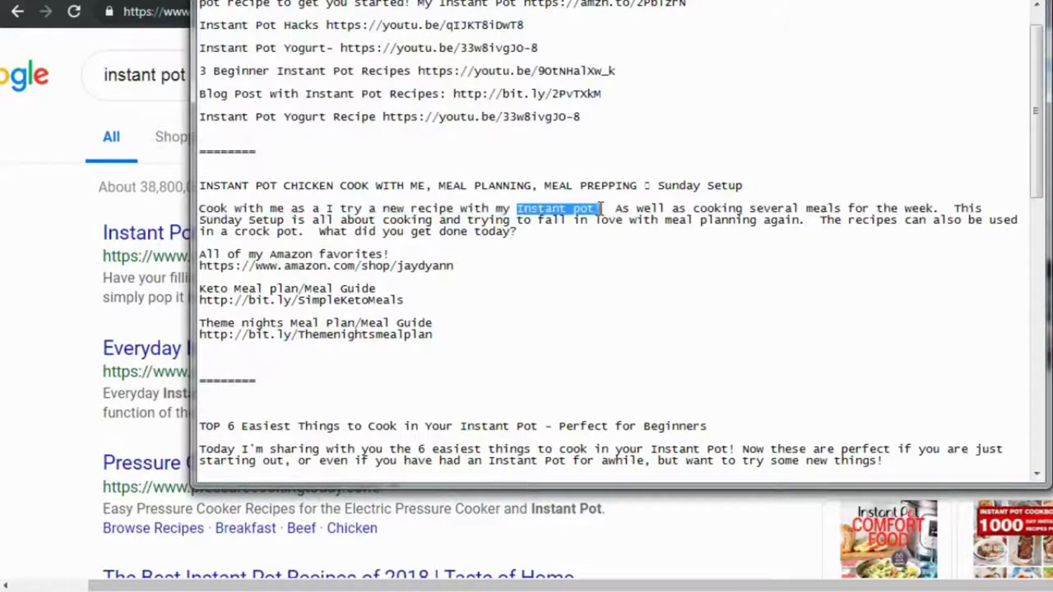
left_click_drag(236, 223, 576, 231)
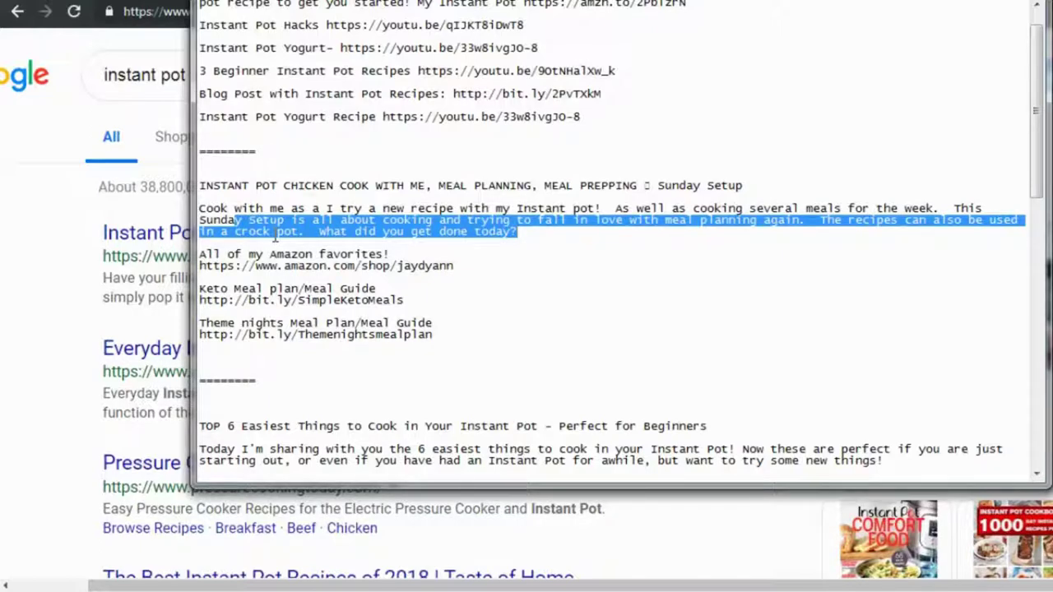
- Highlight the TOP 6 Easiest Things title and its BASIC recipes sentence, then switch back to the browser
scroll(276, 237, "down", 9)
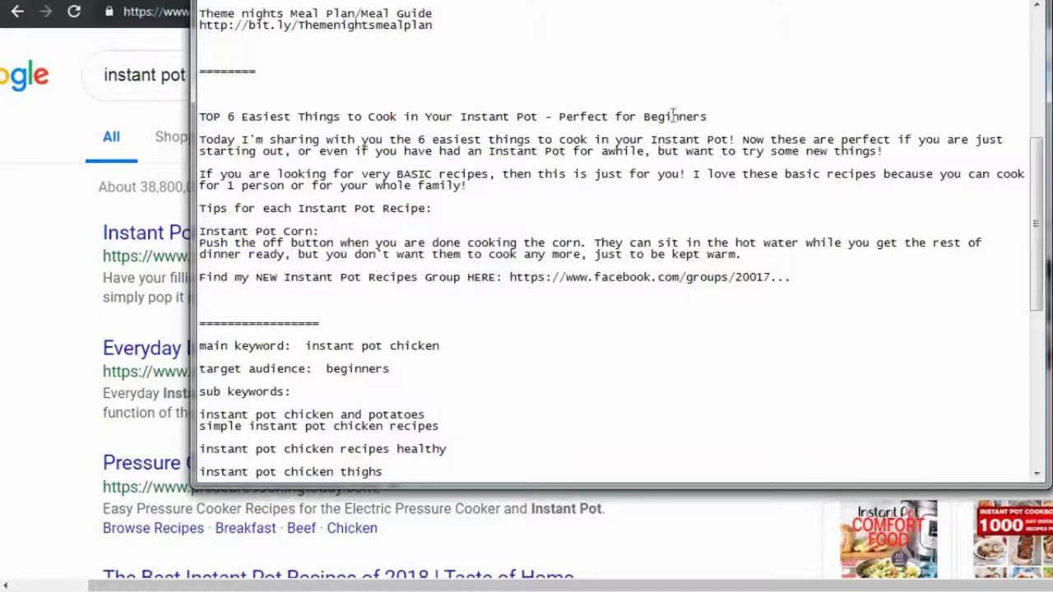
left_click_drag(709, 117, 558, 117)
left_click(265, 131)
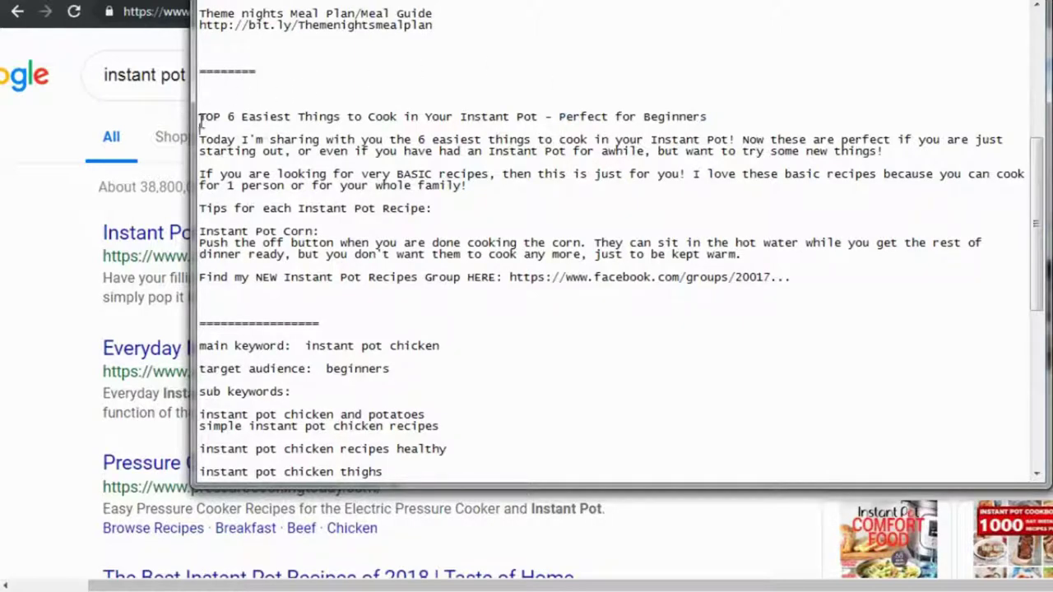
left_click_drag(404, 101, 709, 118)
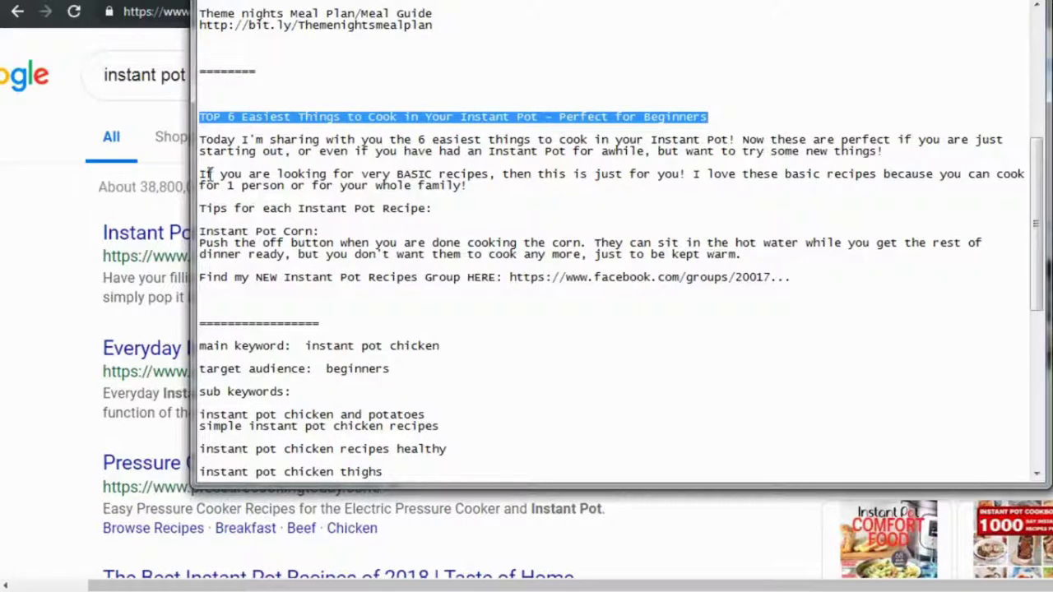
left_click_drag(200, 174, 512, 197)
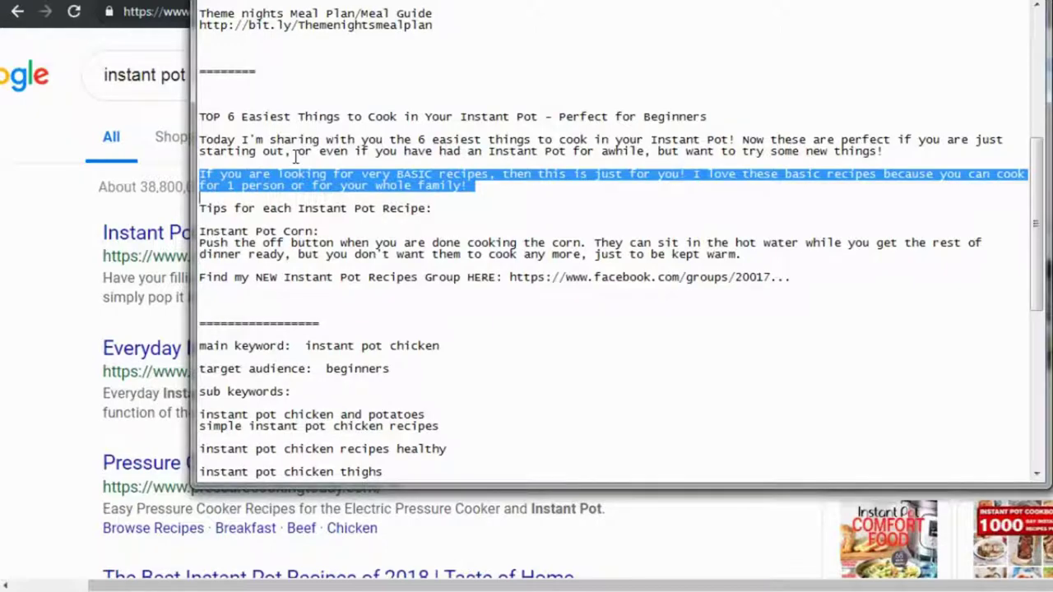
left_click(30, 126)
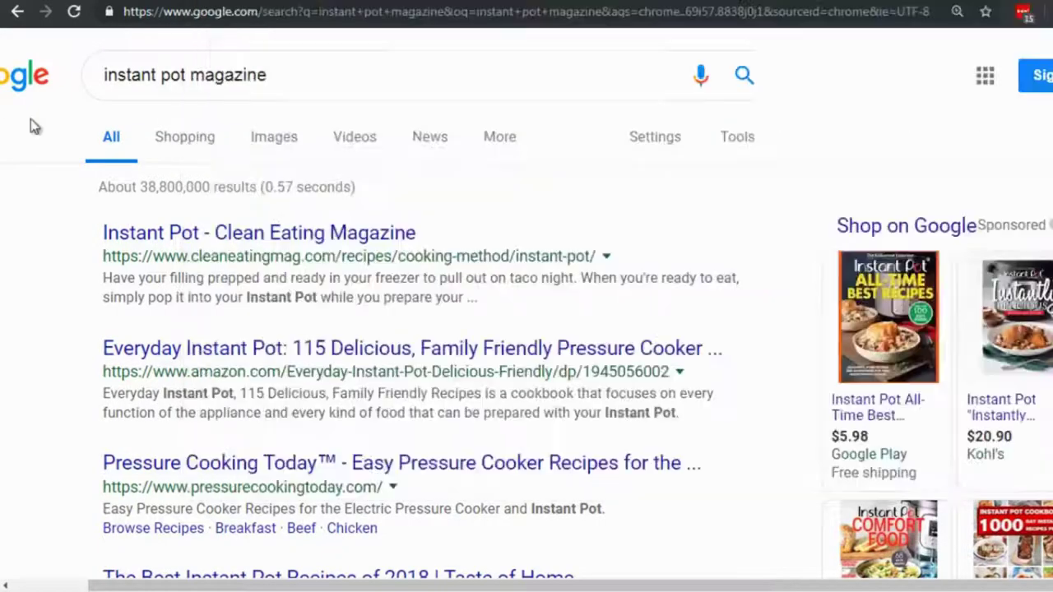
- Scroll through the 'instant pot chicken' YouTube results to compare competing video titles and descriptions
left_click(57, 1)
mouse_move(346, 310)
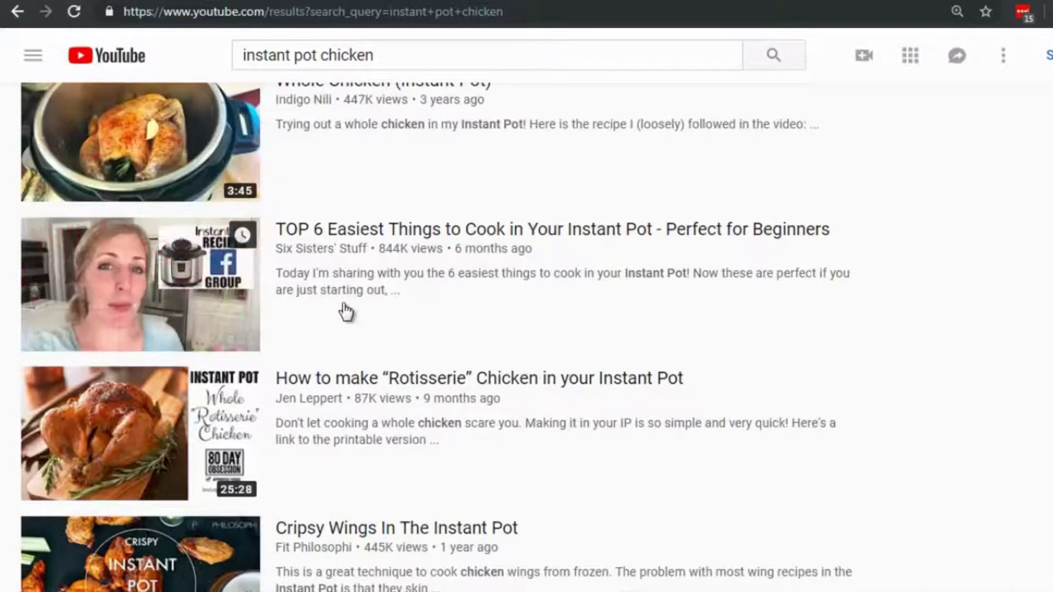
scroll(345, 311, "up", 1)
scroll(346, 310, "up", 1)
mouse_move(402, 193)
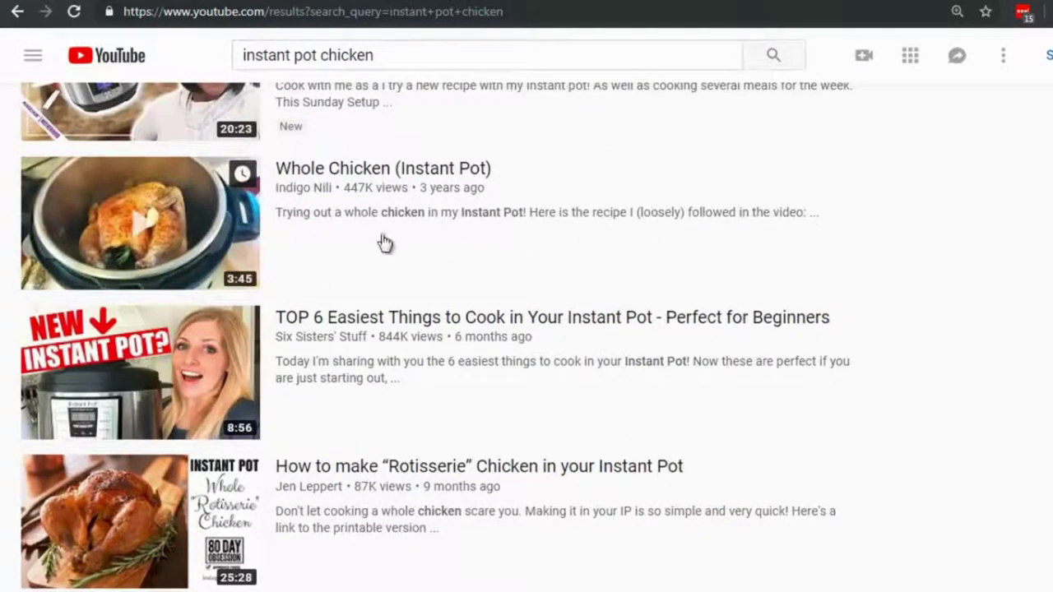
scroll(384, 244, "up", 1)
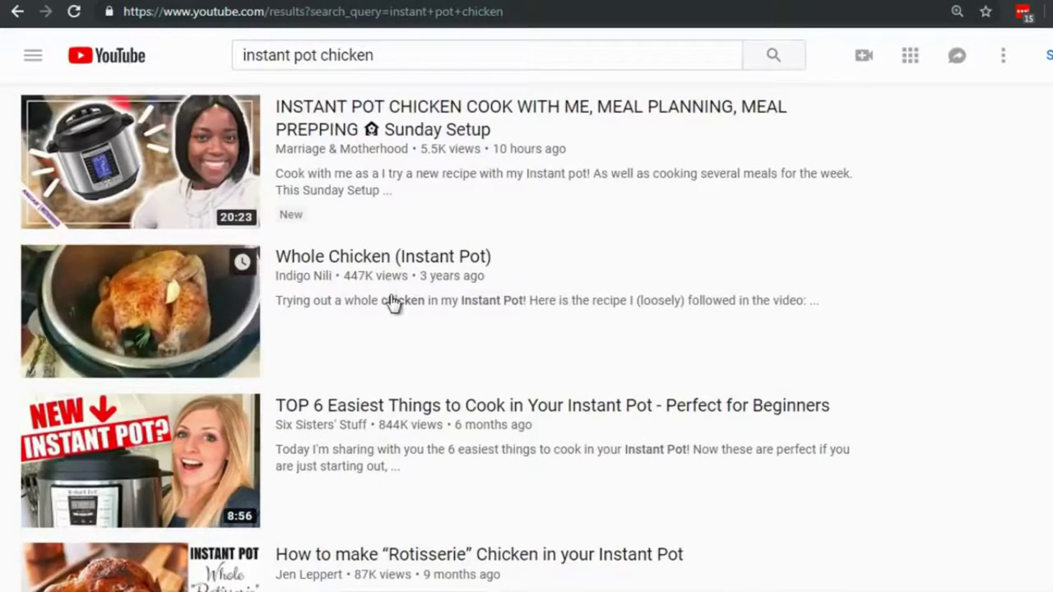
scroll(393, 302, "up", 2)
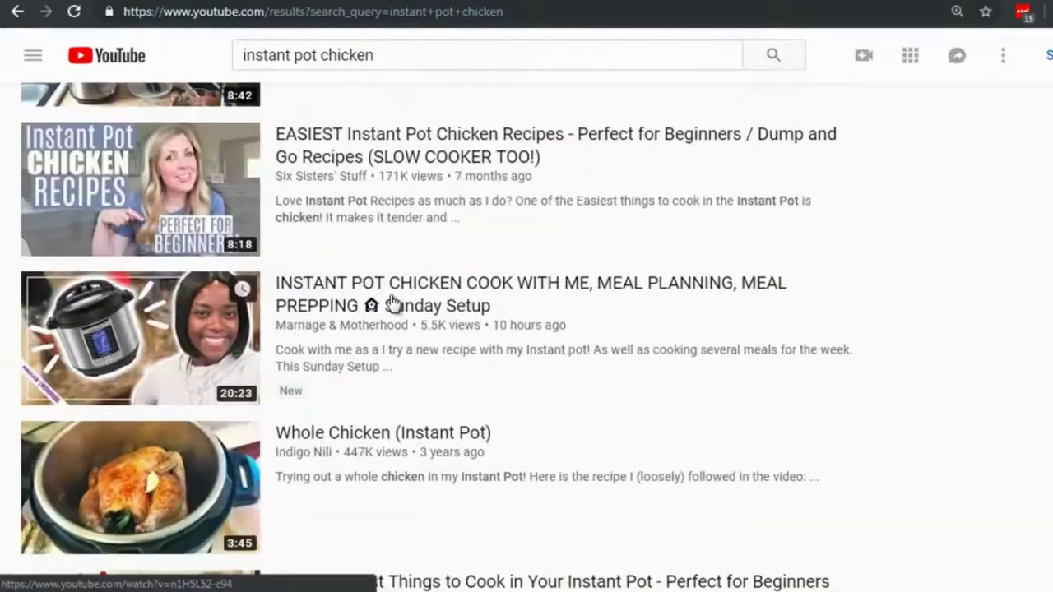
scroll(399, 300, "up", 1)
scroll(398, 299, "up", 2)
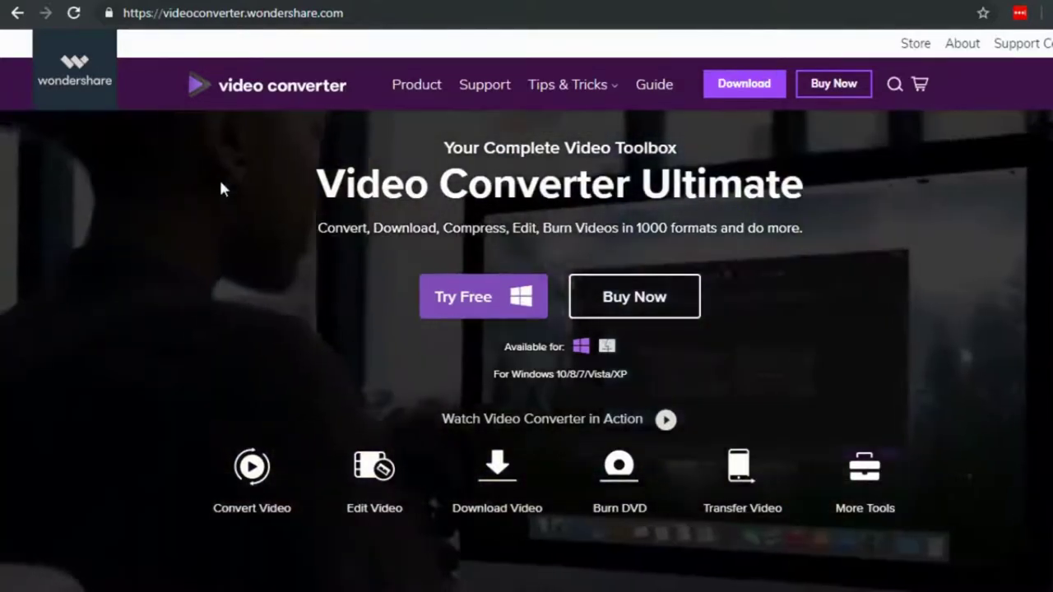
- Bring up the Wondershare homepage's page context menu, getting past the background video's menu
right_click(119, 152)
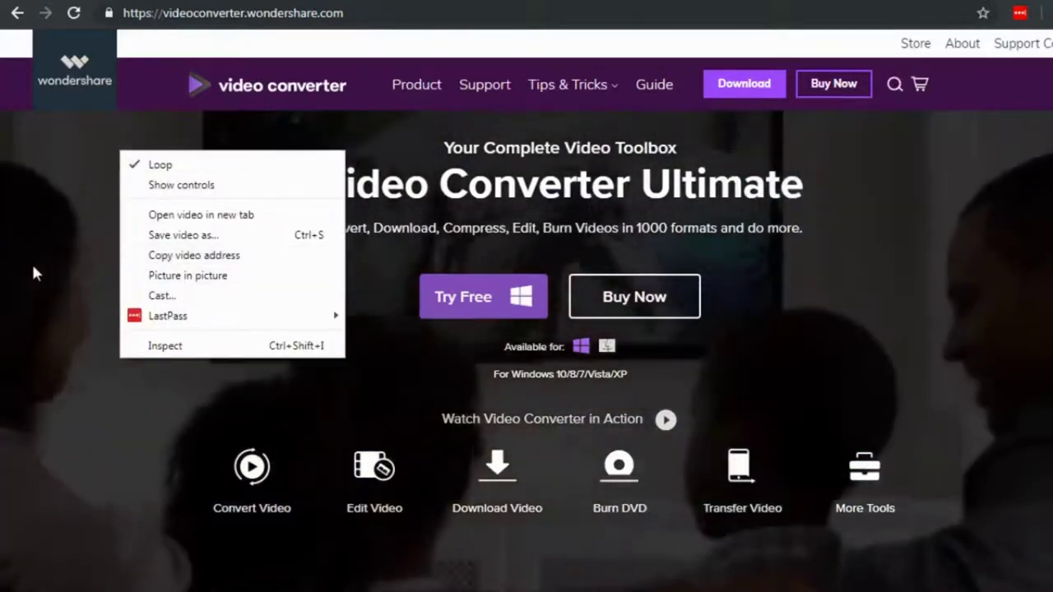
left_click(33, 273)
scroll(32, 267, "down", 6)
right_click(57, 230)
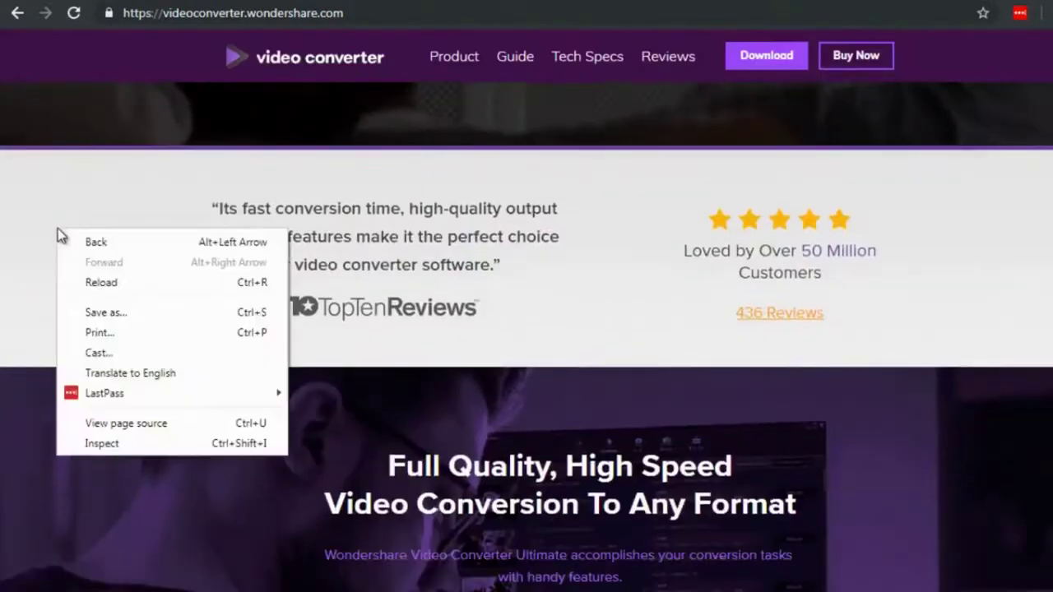
- View the page source, highlight the meta description and site name lines, then close it
left_click(103, 424)
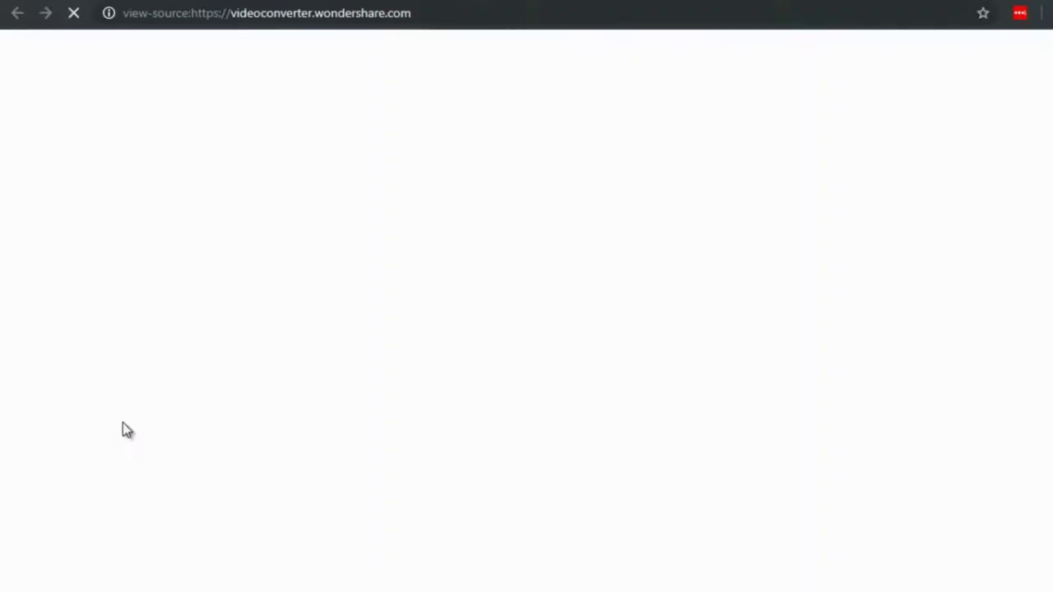
scroll(148, 268, "down", 3)
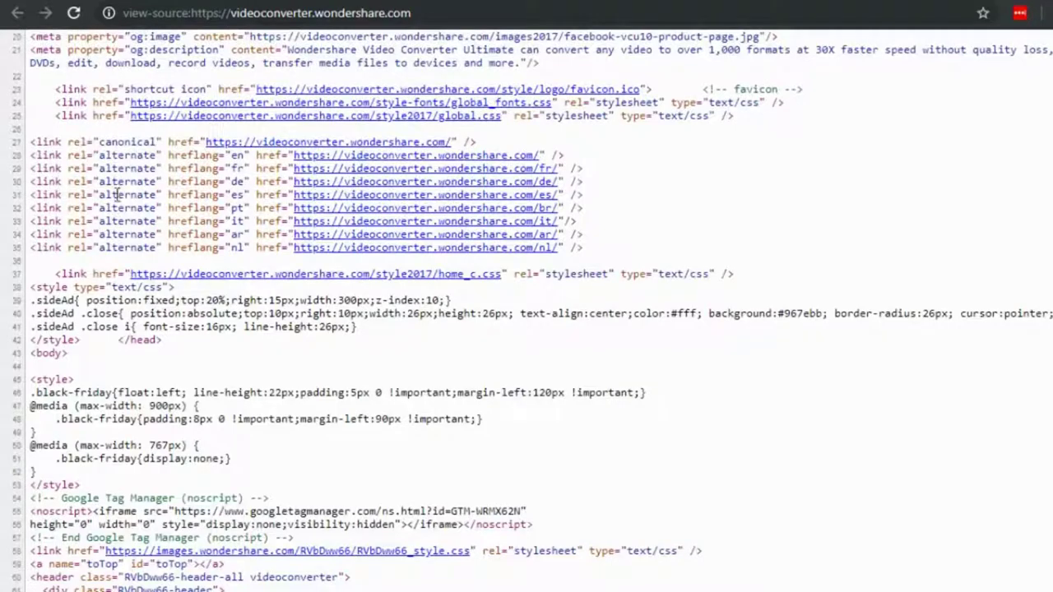
scroll(117, 218, "up", 3)
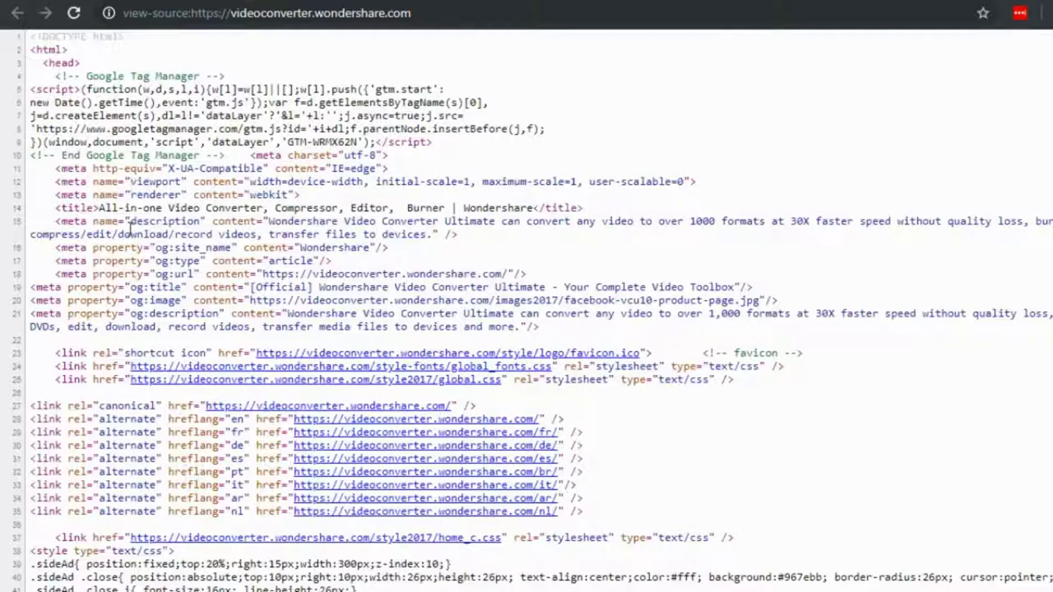
left_click_drag(129, 231, 137, 262)
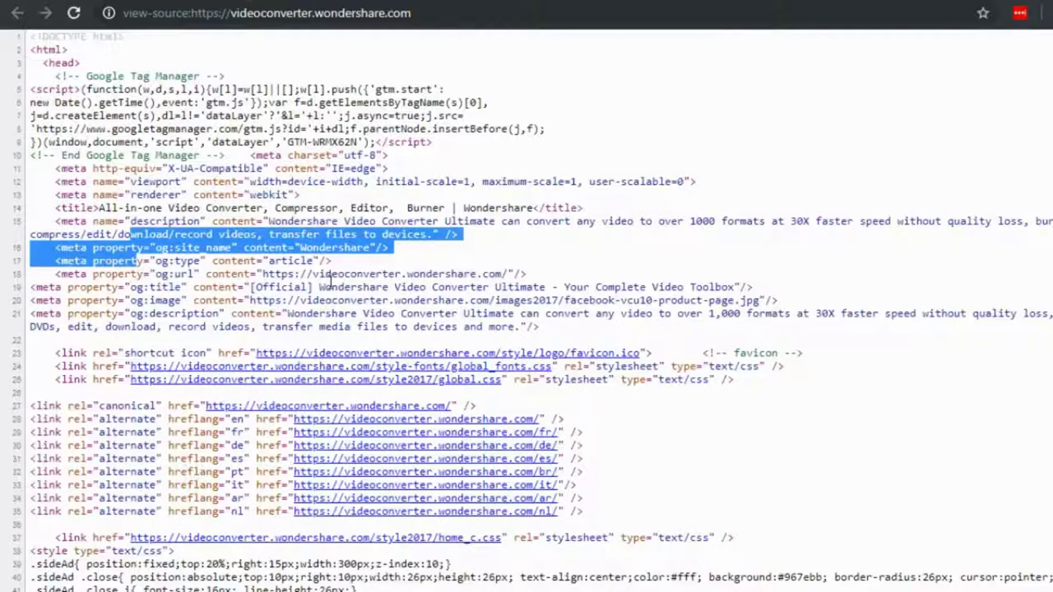
left_click(600, 119)
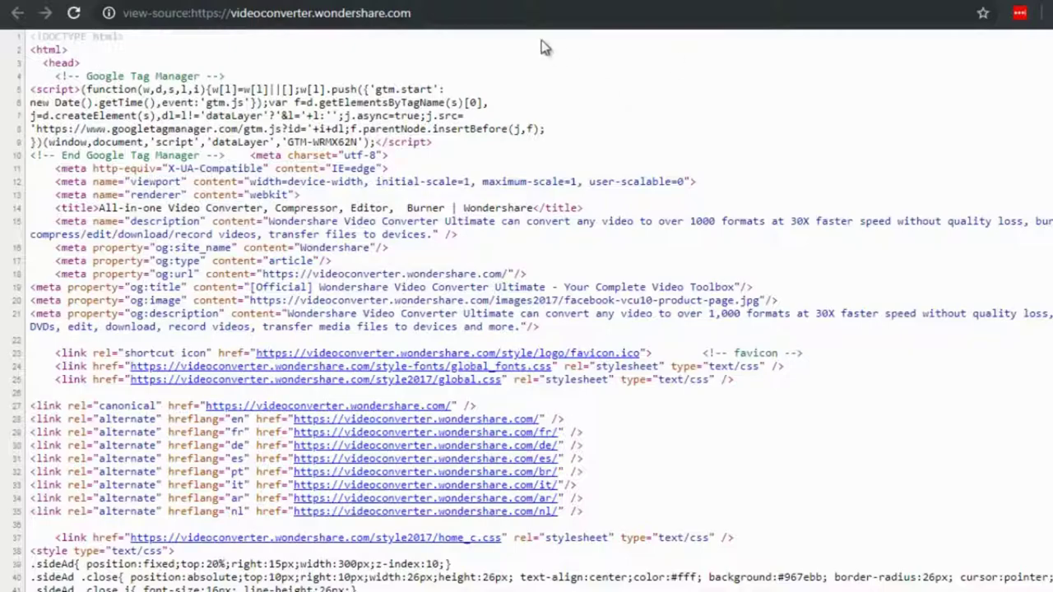
key("ctrl+w")
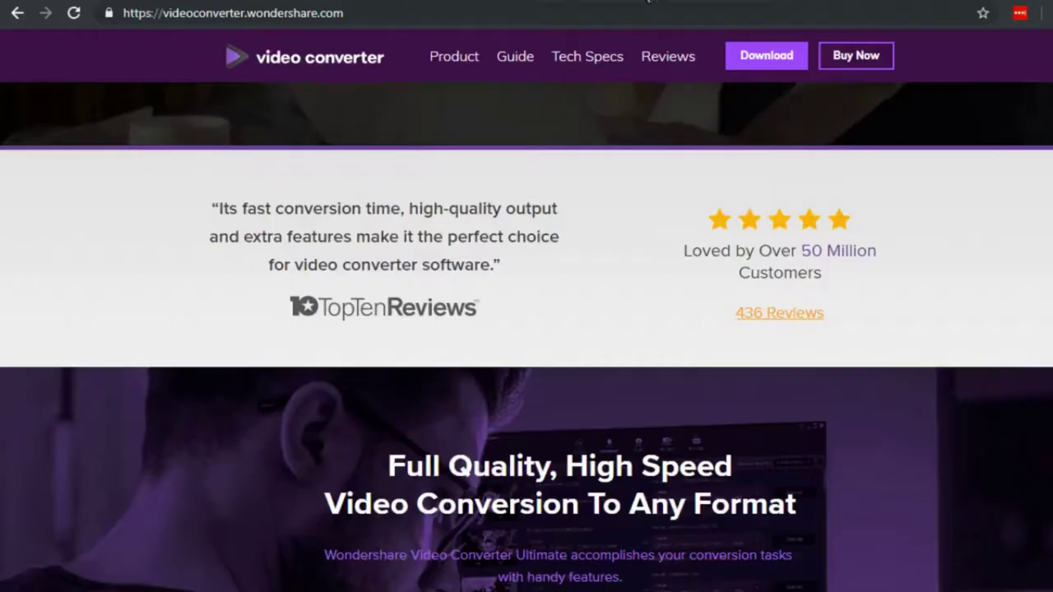
- Reopen the Wondershare page source with Ctrl+U and close it again to return to the site
key("ctrl+u")
key("ctrl+w")
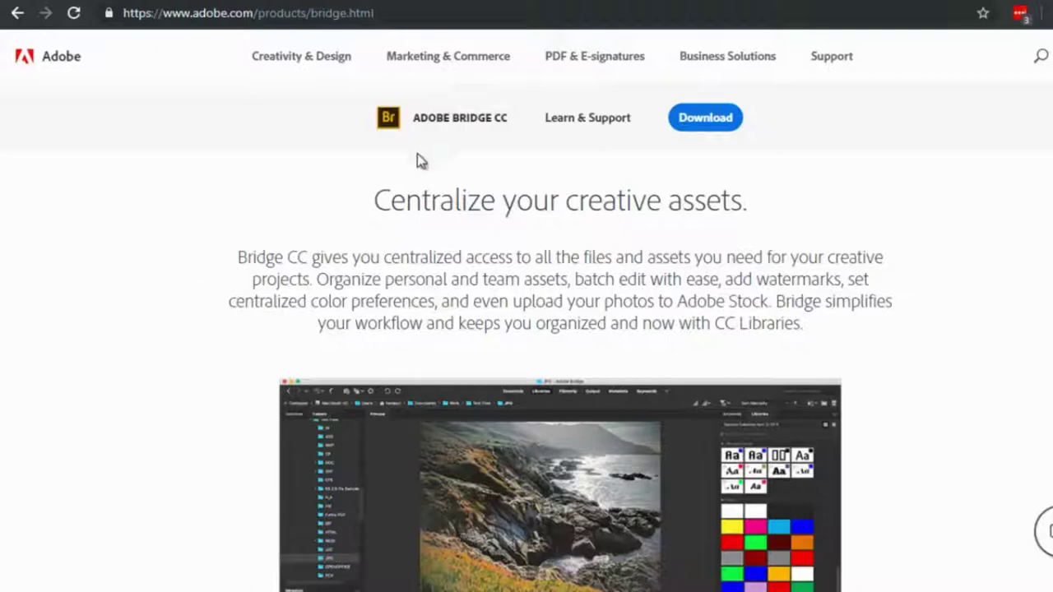
- Scroll through the Adobe Bridge CC overview, then bring up the Wondershare Video Converter Ultimate window
scroll(202, 296, "down", 3)
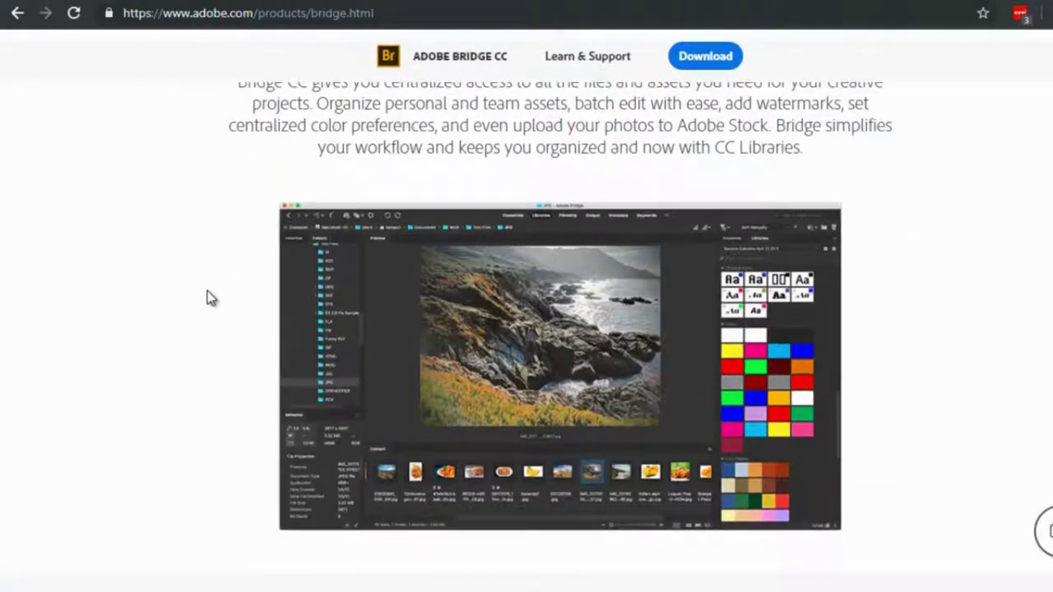
scroll(211, 298, "up", 1)
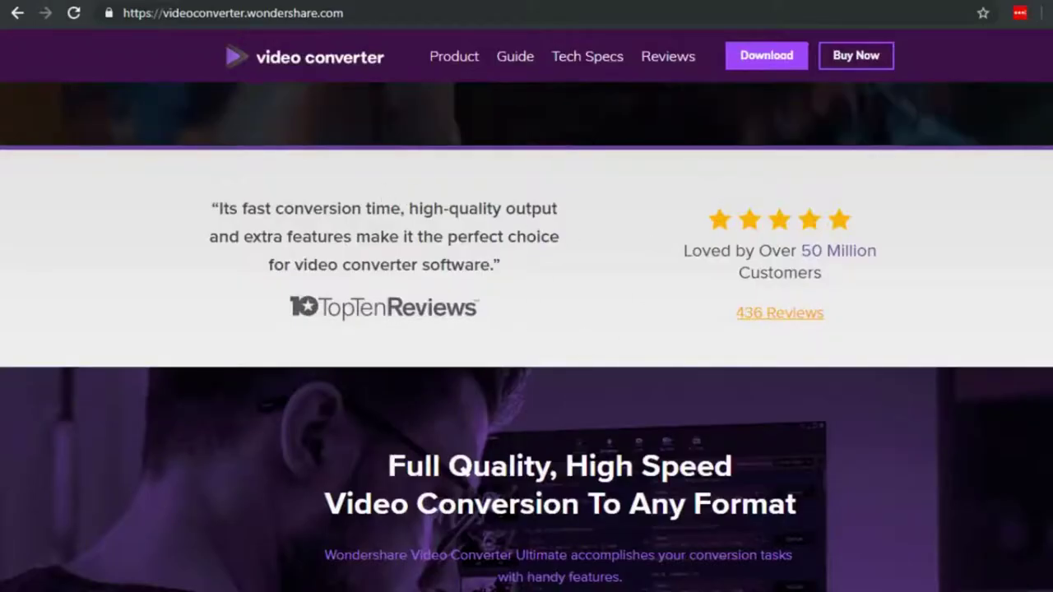
mouse_move(544, 590)
left_click(544, 518)
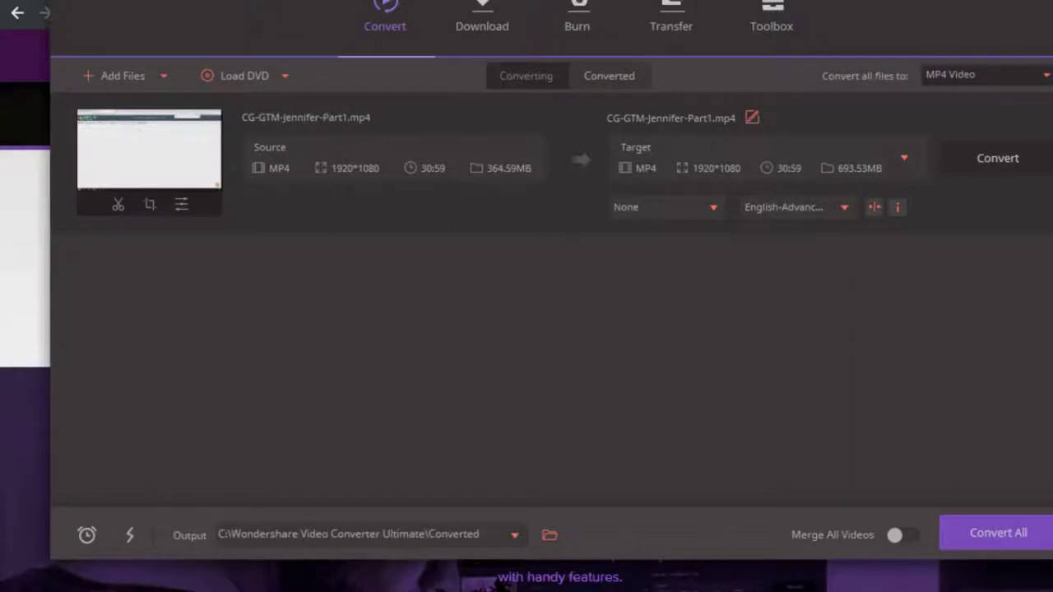
- Reposition the converter window and open Fix Media Metadata for the queued 30:59 MP4
left_click_drag(289, 2, 275, 11)
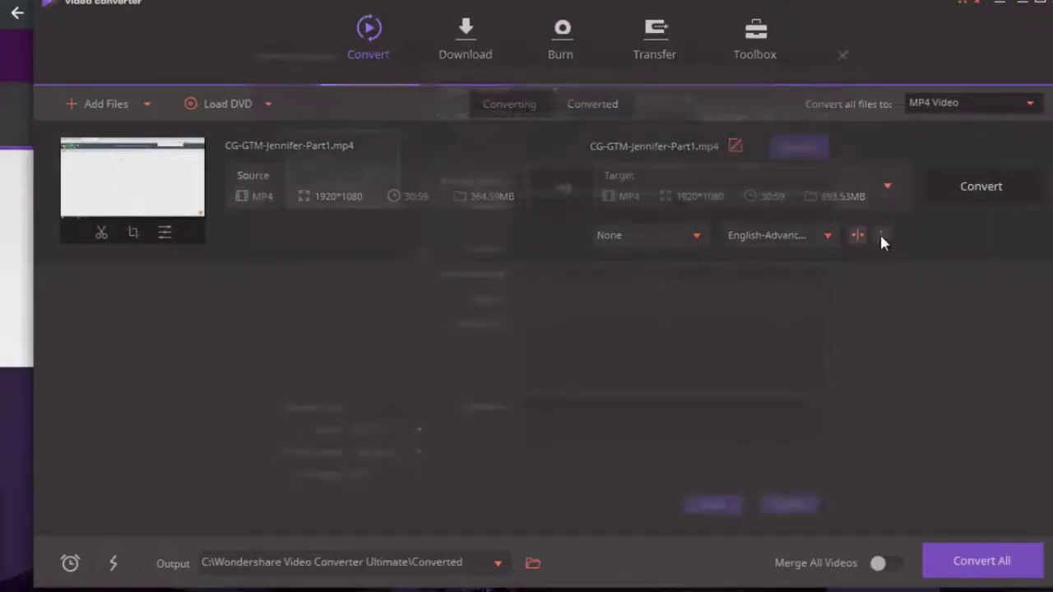
left_click(880, 234)
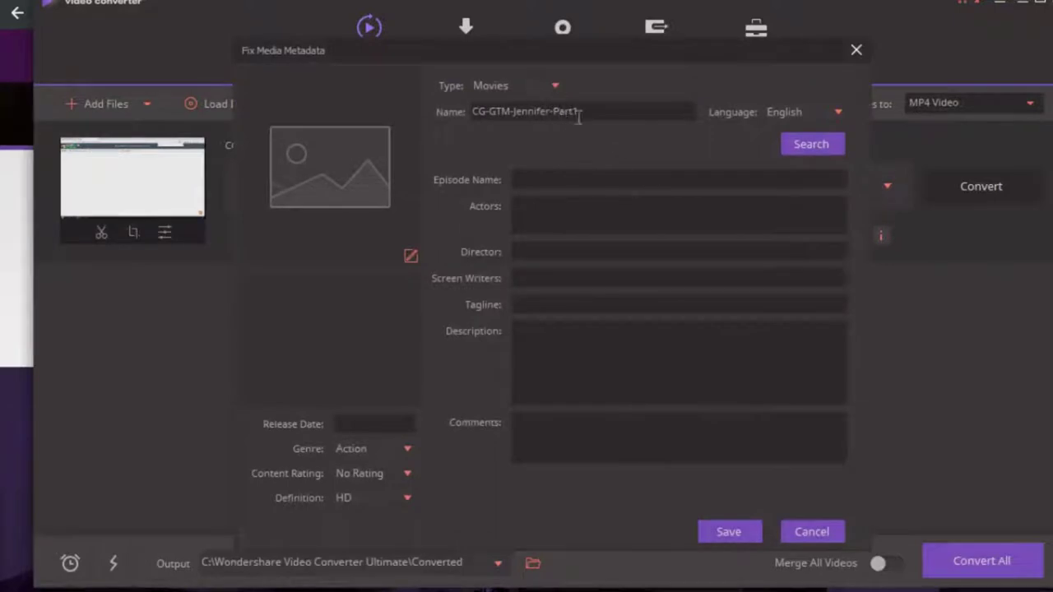
left_click(522, 178)
left_click(534, 214)
left_click(536, 250)
left_click(544, 277)
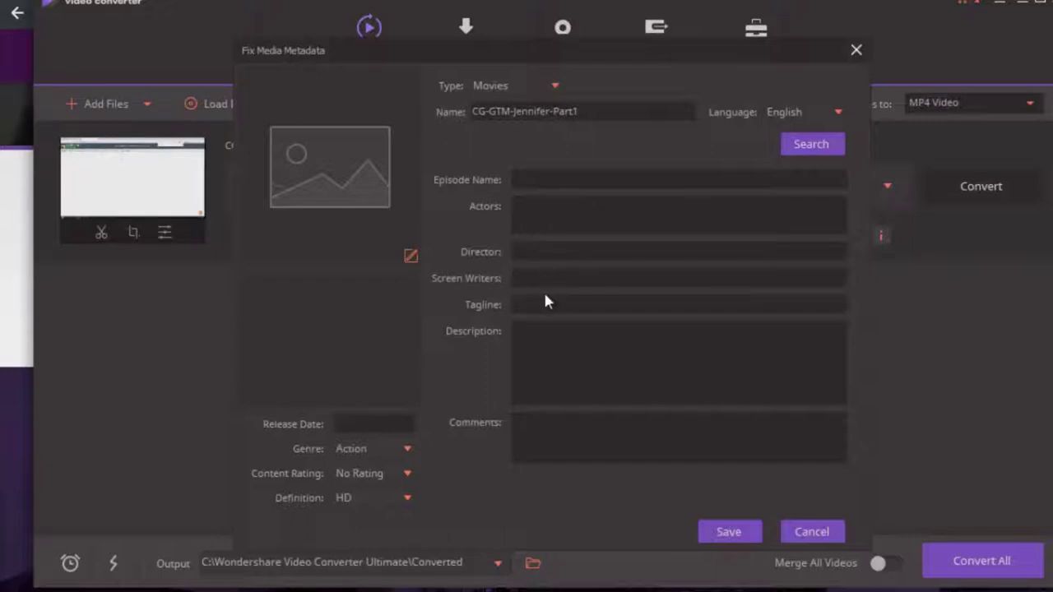
left_click(546, 307)
left_click(568, 401)
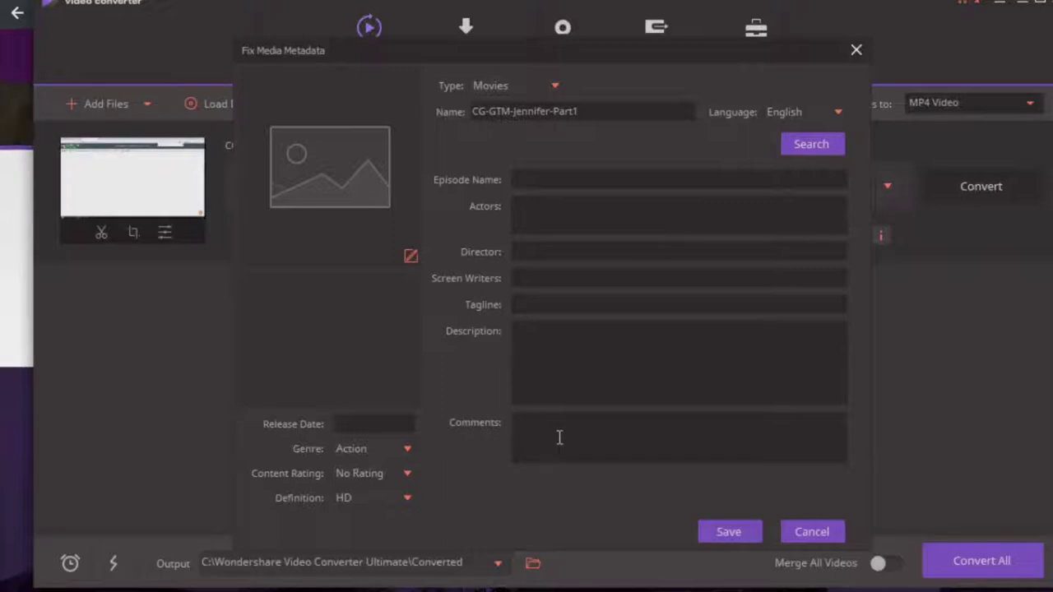
left_click(550, 183)
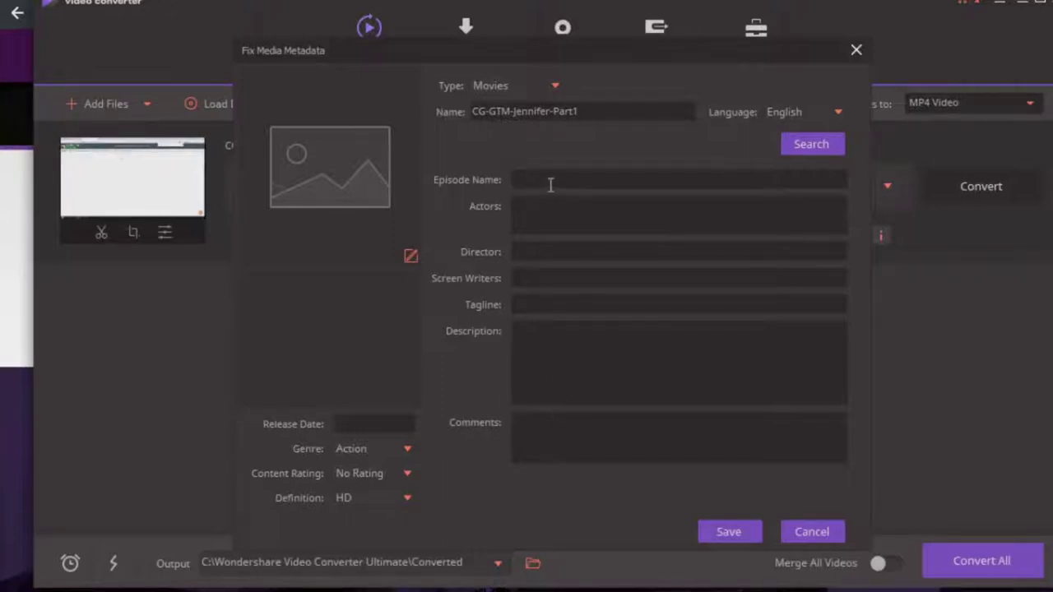
left_click(534, 216)
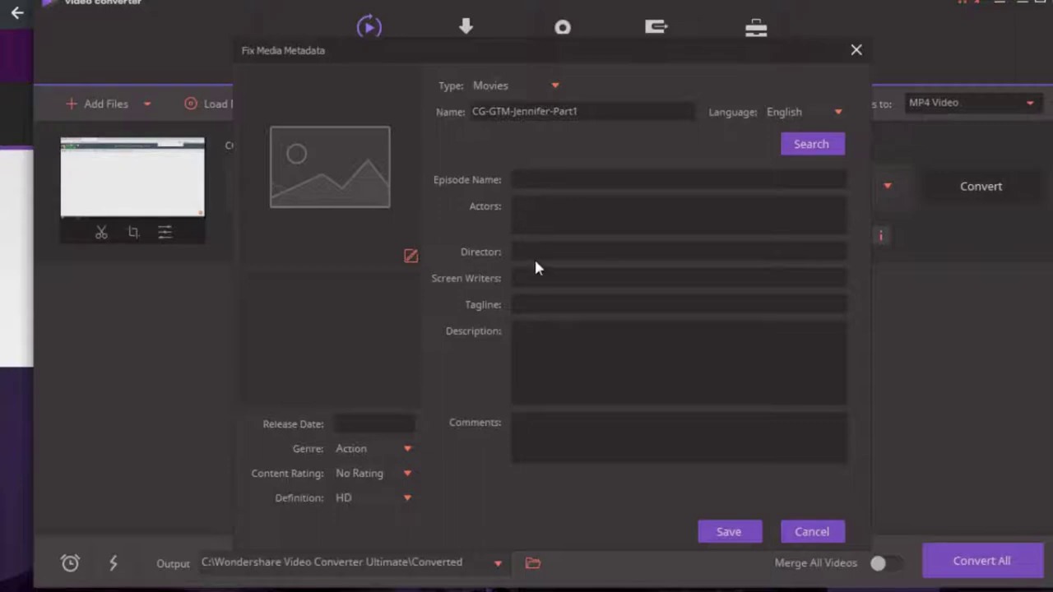
left_click(536, 253)
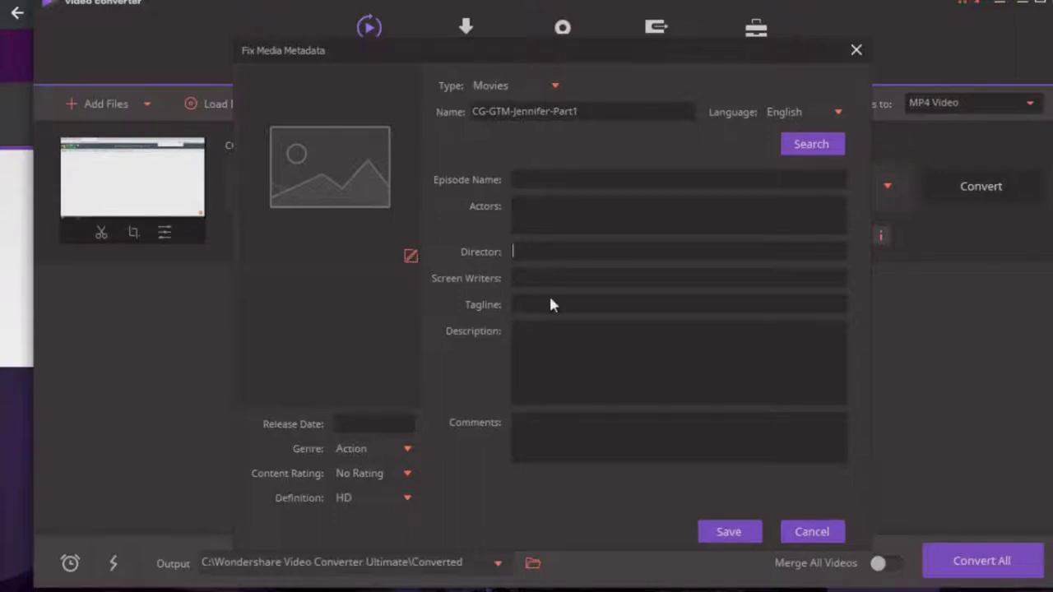
left_click(546, 283)
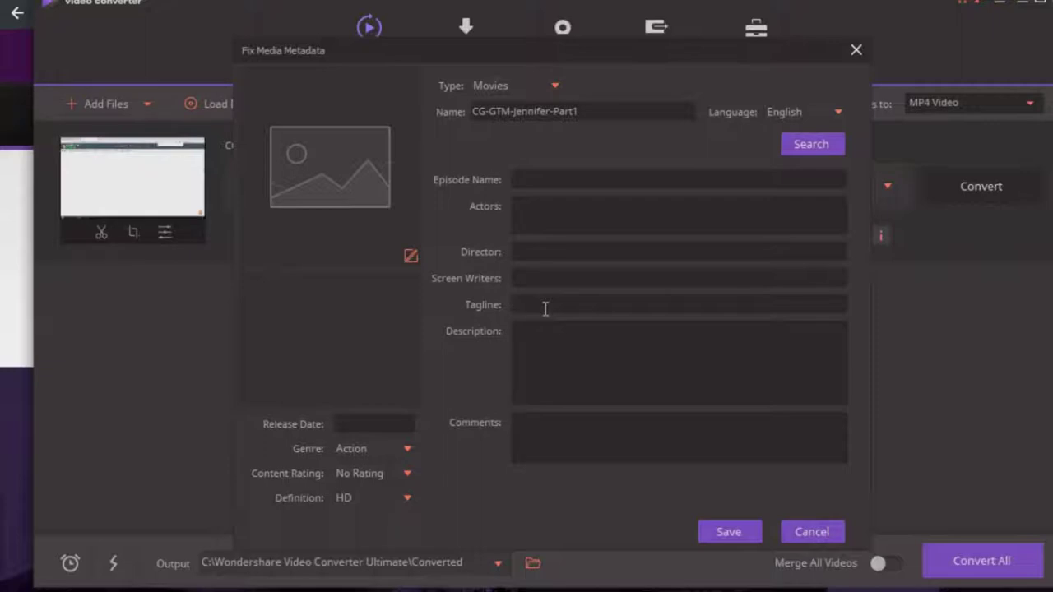
left_click(549, 353)
left_click(564, 302)
left_click(573, 367)
left_click(545, 431)
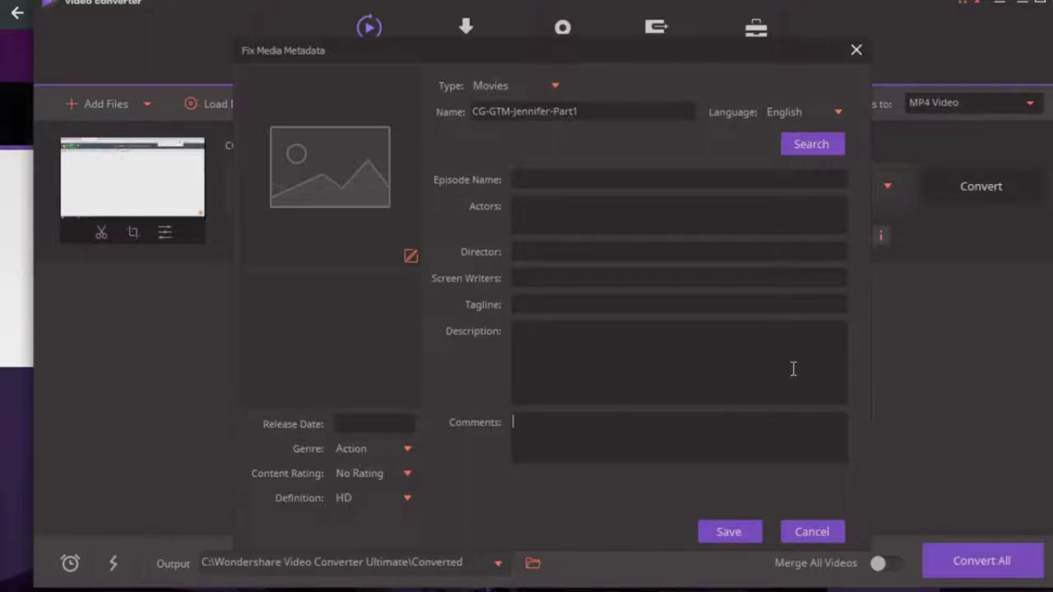
- Close the Fix Media Metadata editor without saving and return to the 'instant pot chicken' YouTube results
left_click(855, 51)
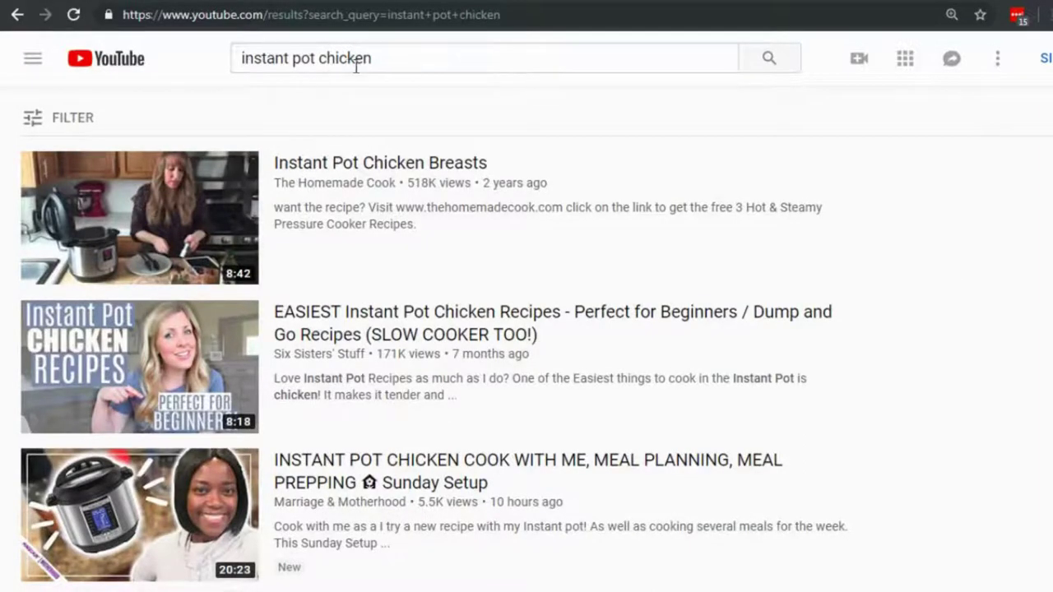
mouse_move(874, 334)
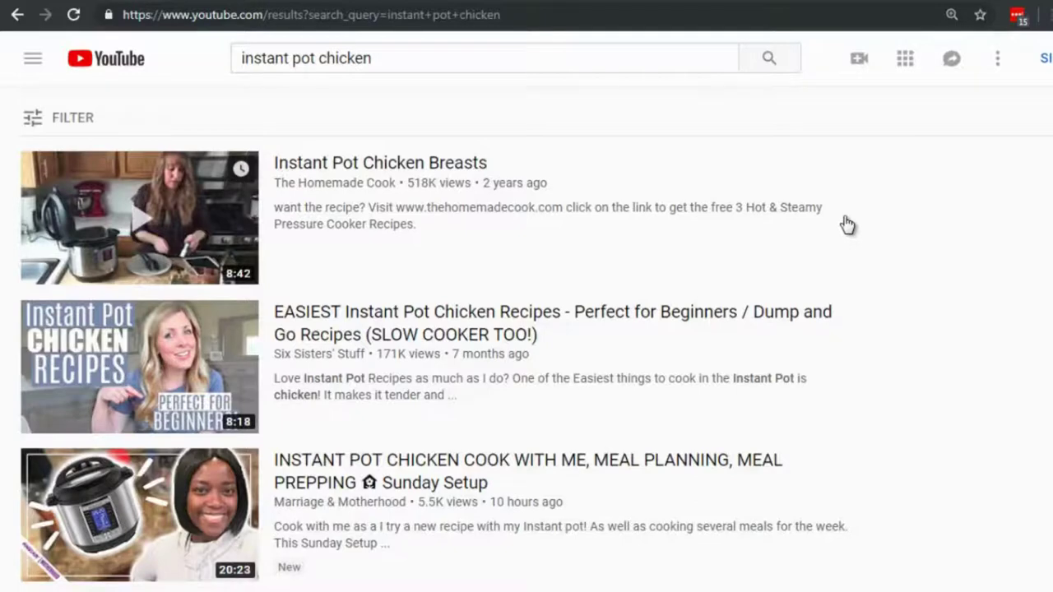
mouse_move(141, 317)
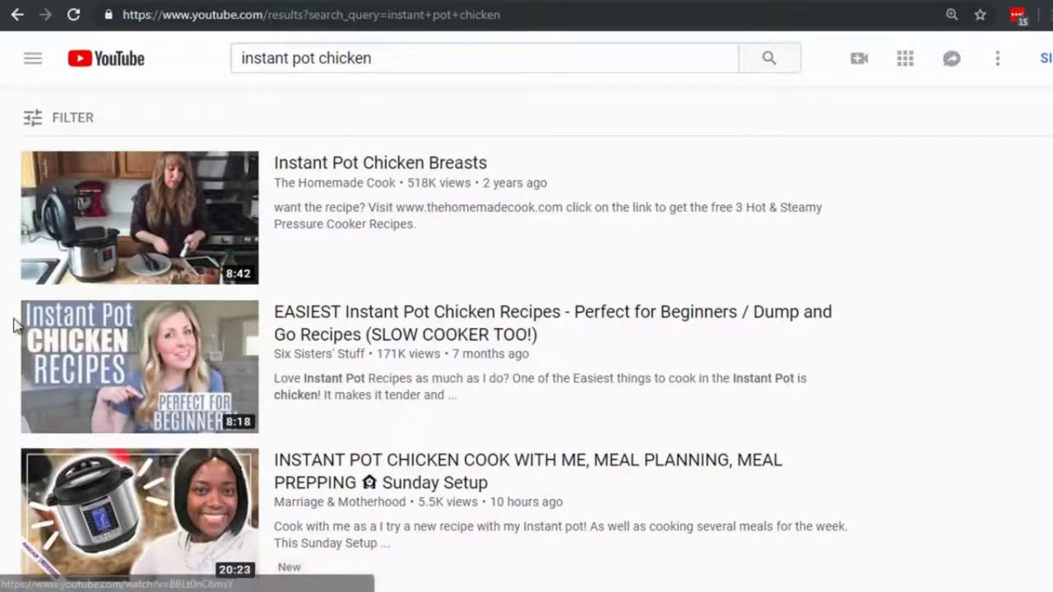
scroll(13, 325, "down", 1)
scroll(13, 325, "down", 2)
scroll(13, 323, "up", 3)
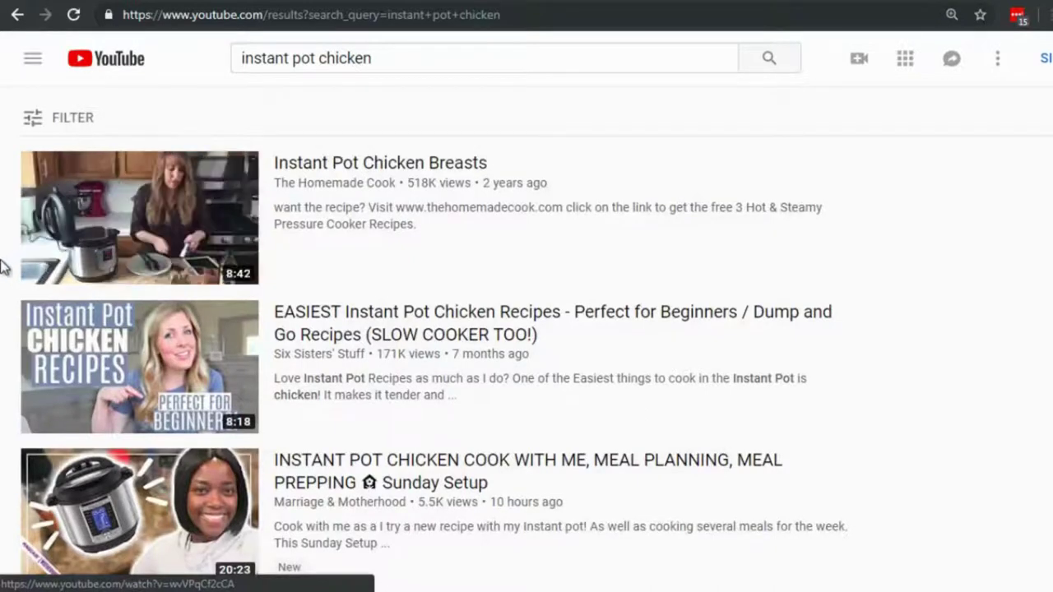
scroll(2, 265, "down", 1)
scroll(4, 265, "down", 3)
scroll(4, 265, "up", 2)
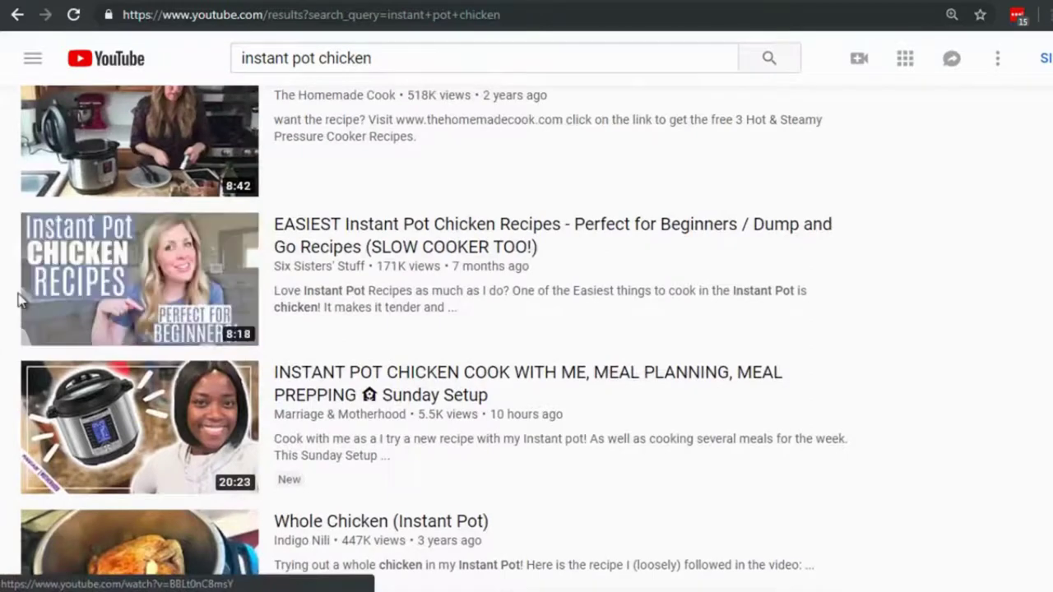
scroll(18, 303, "down", 2)
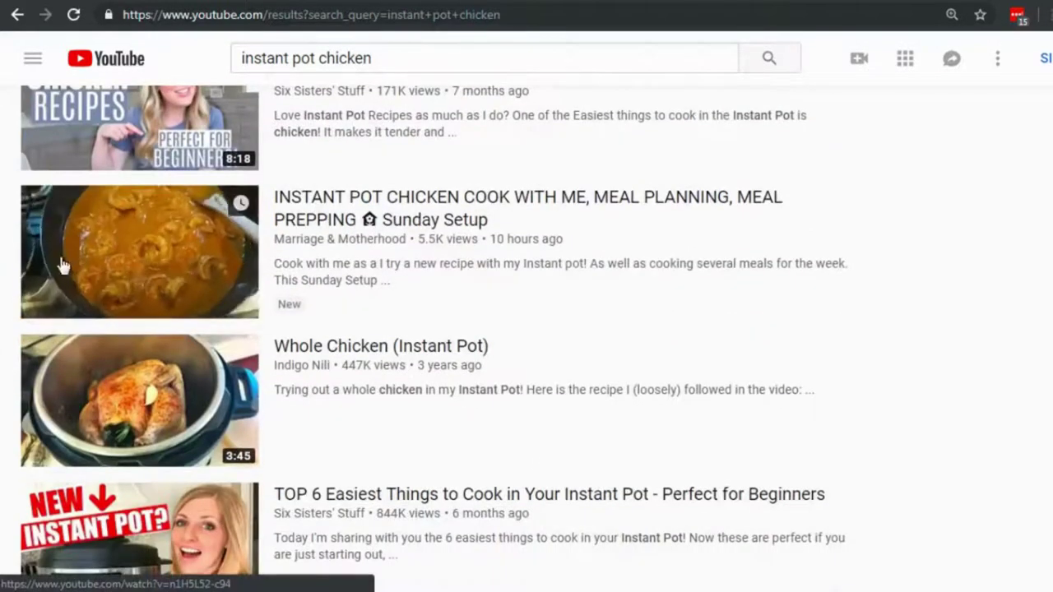
scroll(8, 321, "down", 4)
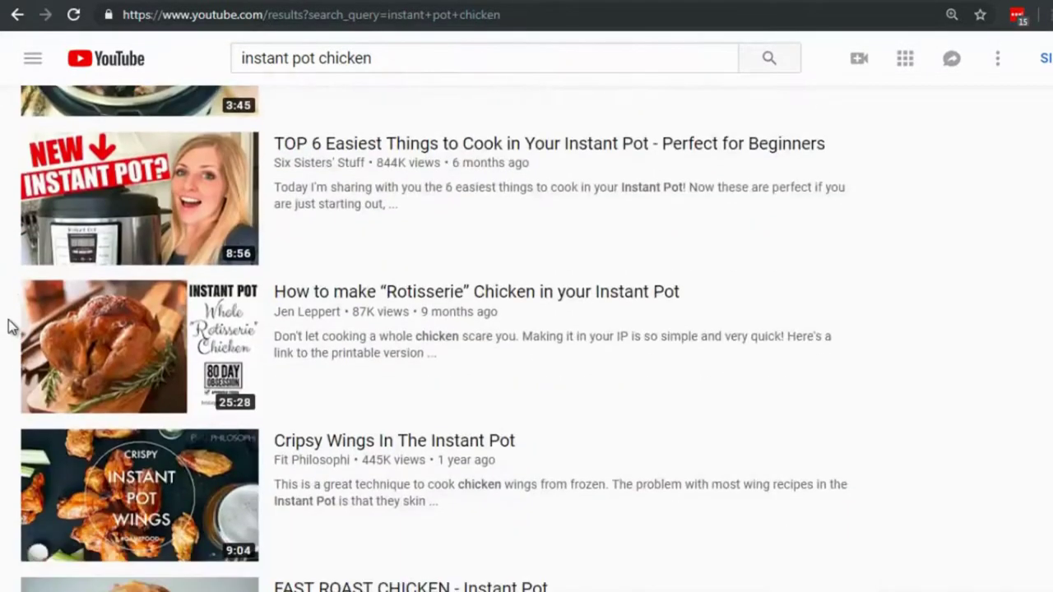
scroll(8, 321, "down", 1)
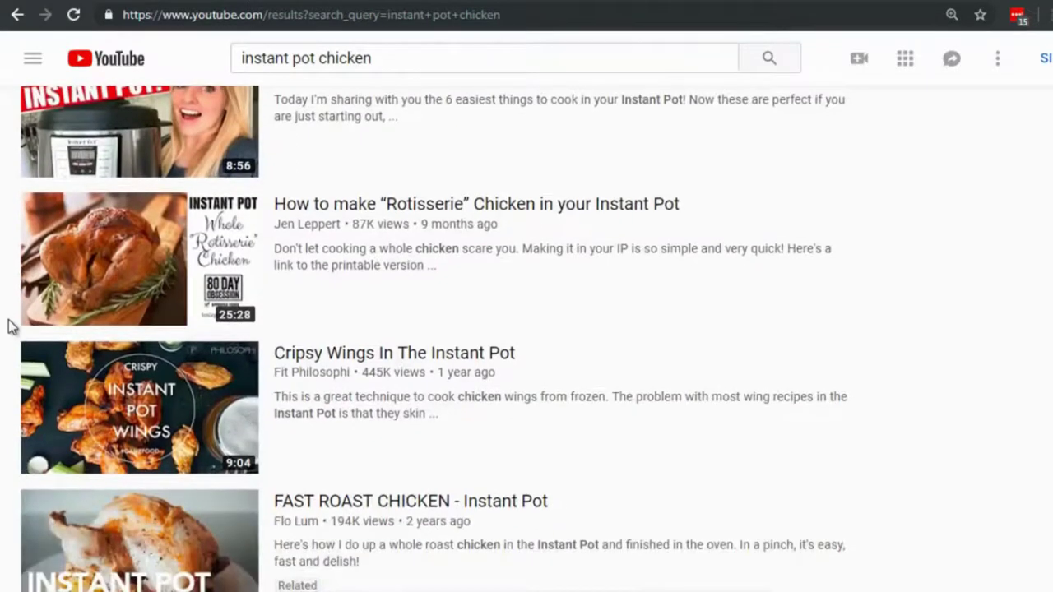
scroll(8, 320, "up", 4)
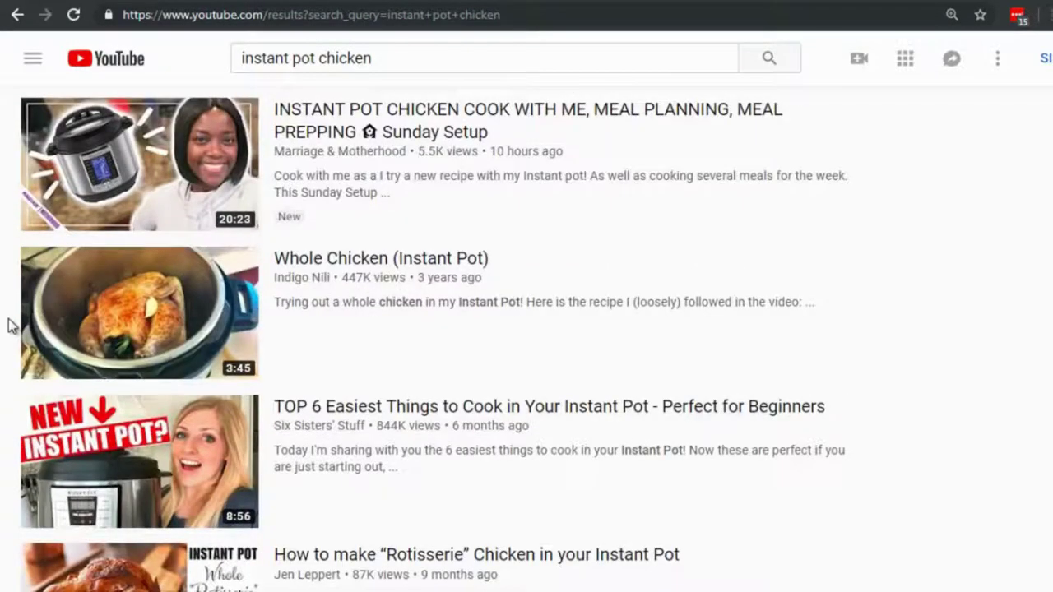
scroll(10, 325, "up", 3)
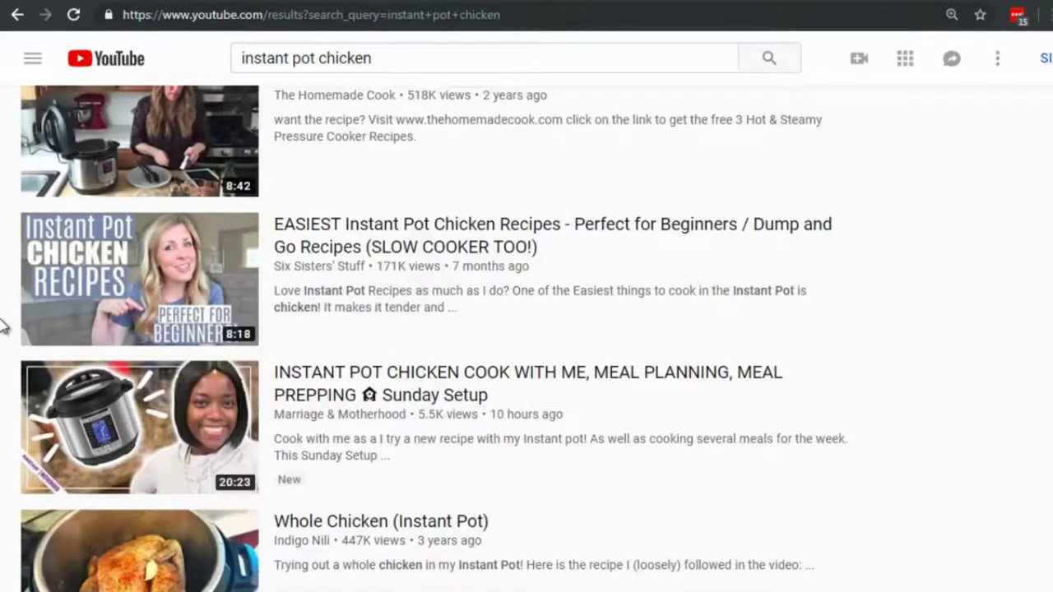
scroll(2, 325, "up", 1)
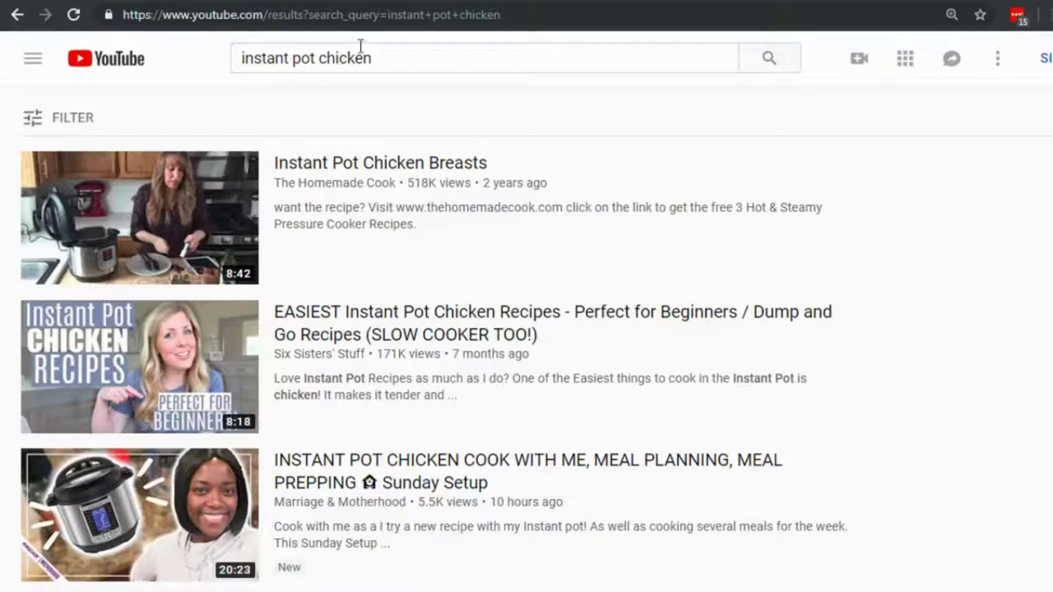
- On the Creative Market tab, search for 'youtube thumbnail' to list 834 creator items
left_click(317, 3)
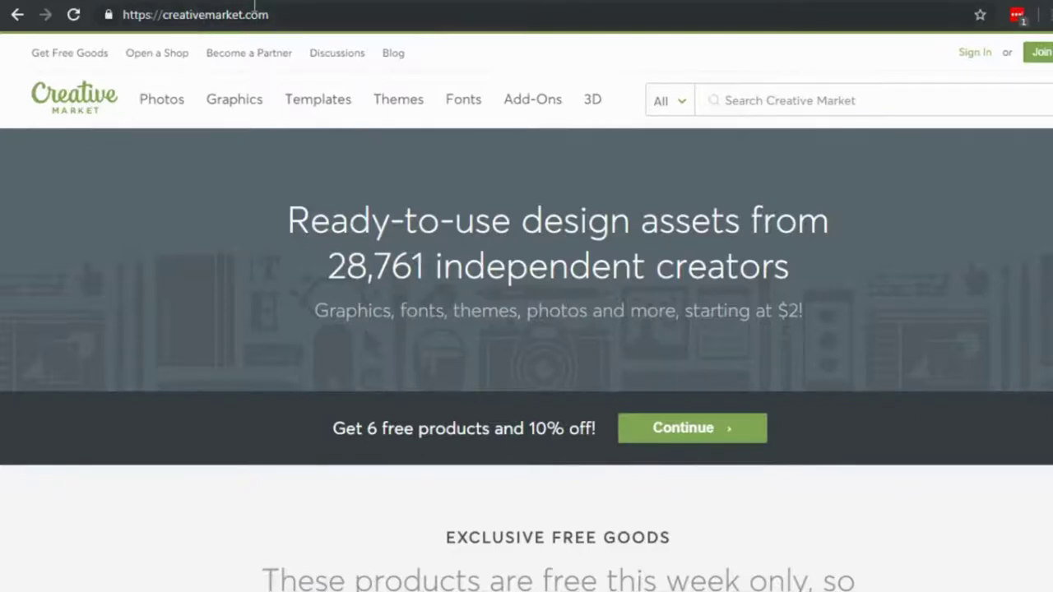
mouse_move(337, 105)
left_click(755, 109)
type("youtube ")
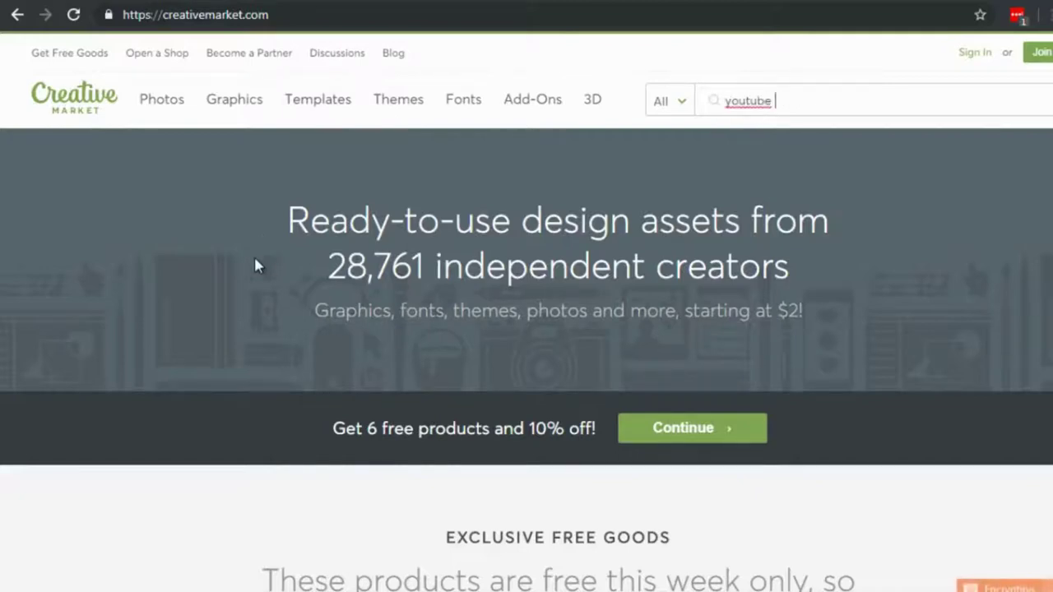
type("thumbnail")
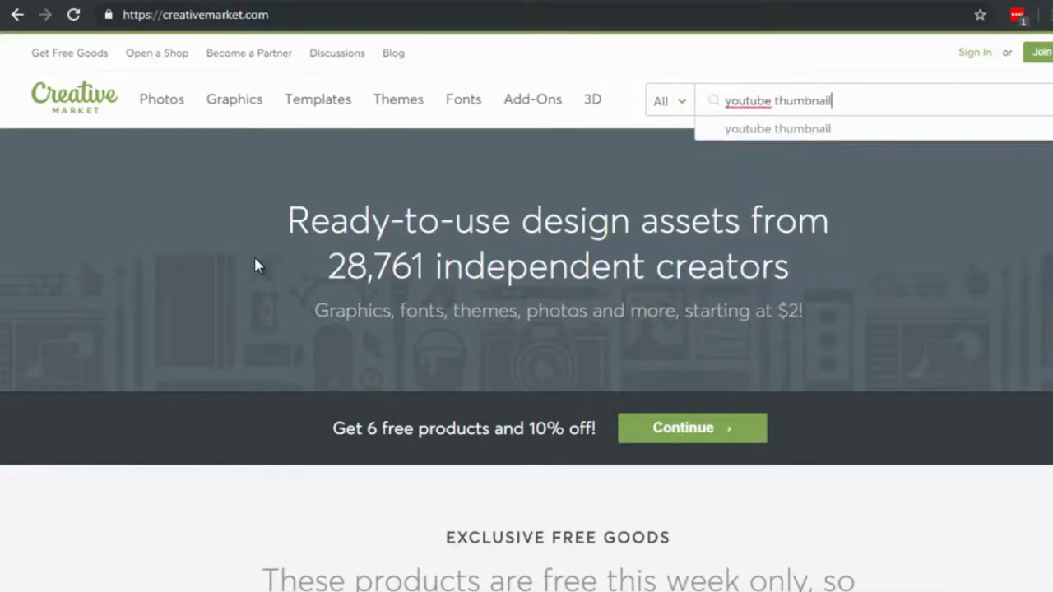
key("Return")
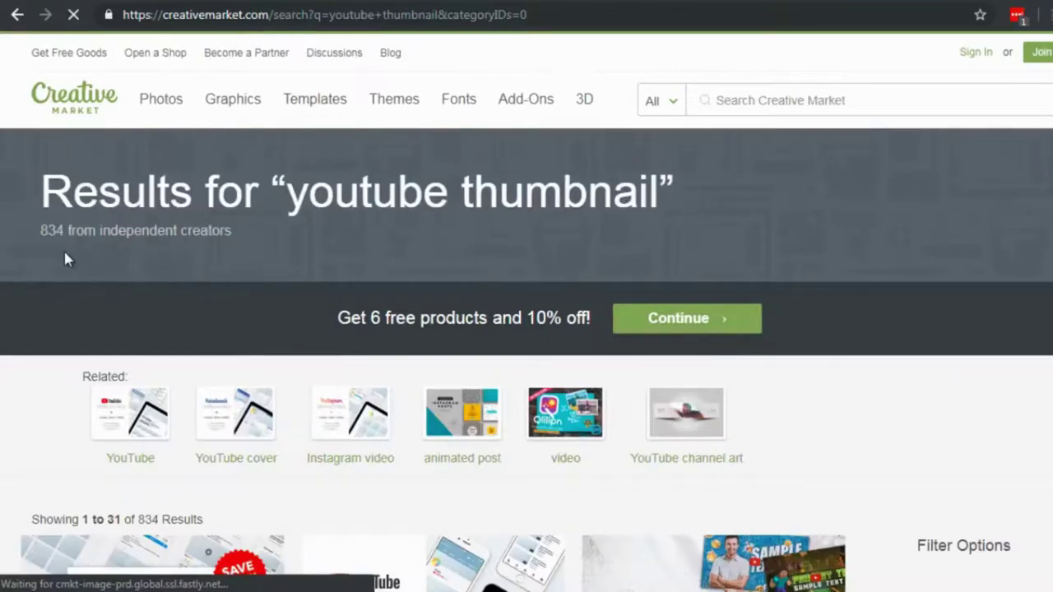
- Open the YouTube Social Media Template Pack and YouTube Thumbnails Pack listings in new tabs
scroll(64, 252, "down", 4)
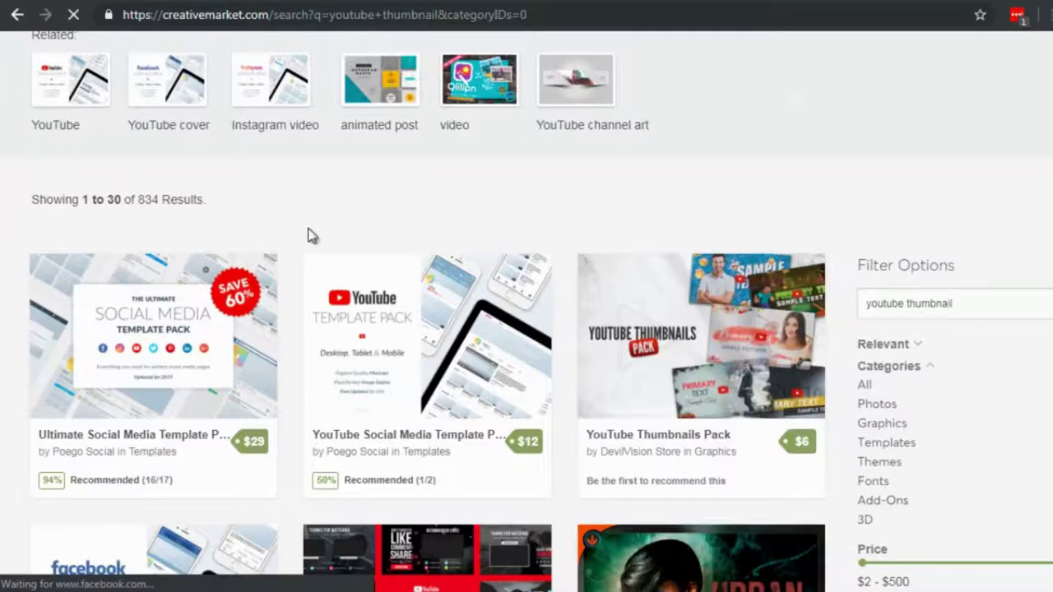
scroll(329, 234, "down", 1)
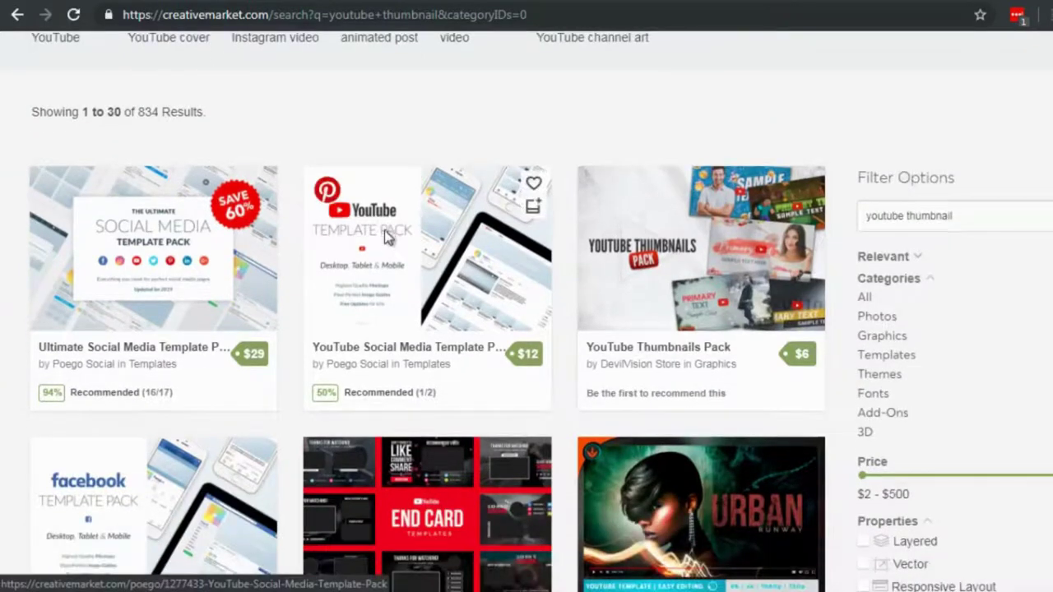
right_click(384, 233)
left_click(436, 244)
right_click(677, 232)
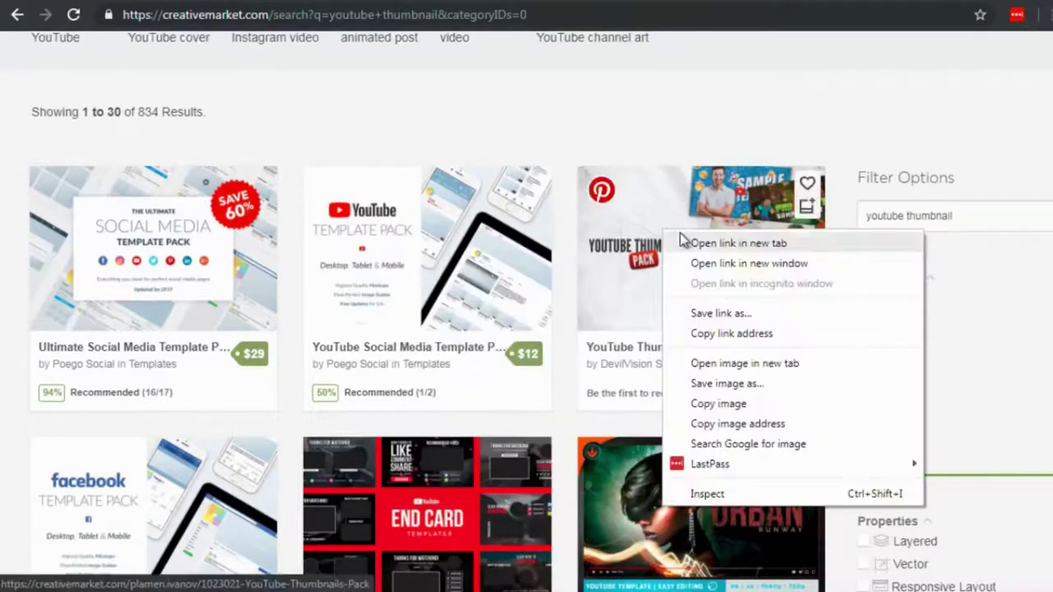
left_click(701, 244)
- Browse further down the 'youtube thumbnail' search results
scroll(643, 251, "down", 3)
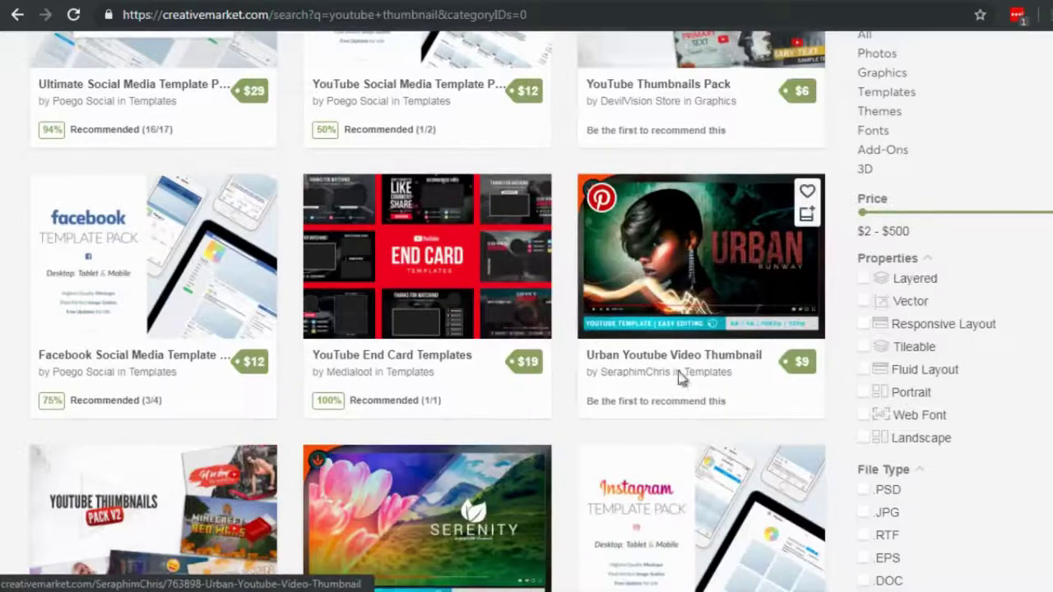
scroll(688, 383, "down", 3)
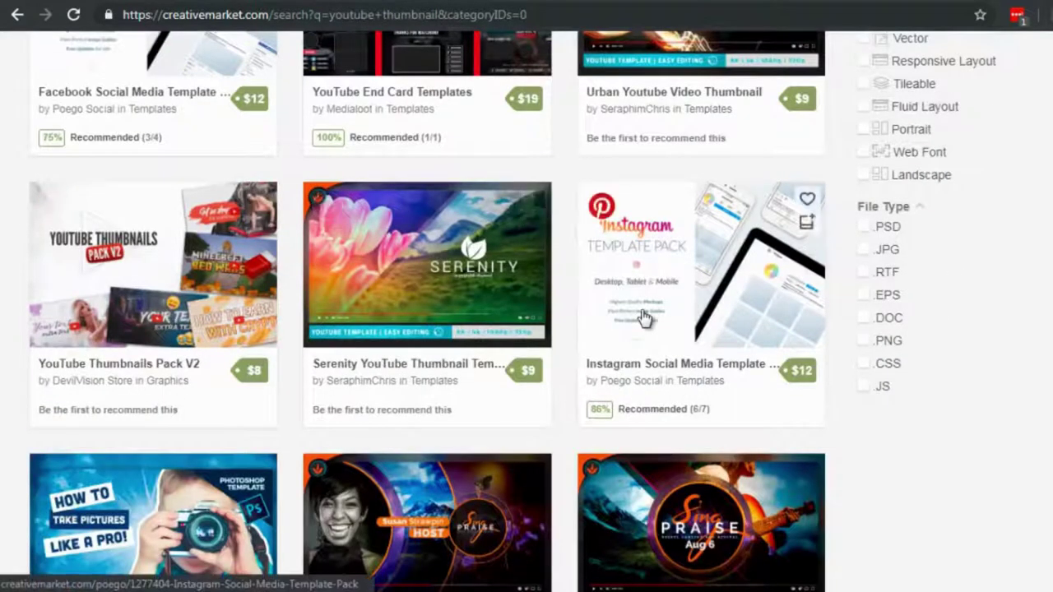
scroll(644, 317, "down", 3)
scroll(376, 307, "down", 3)
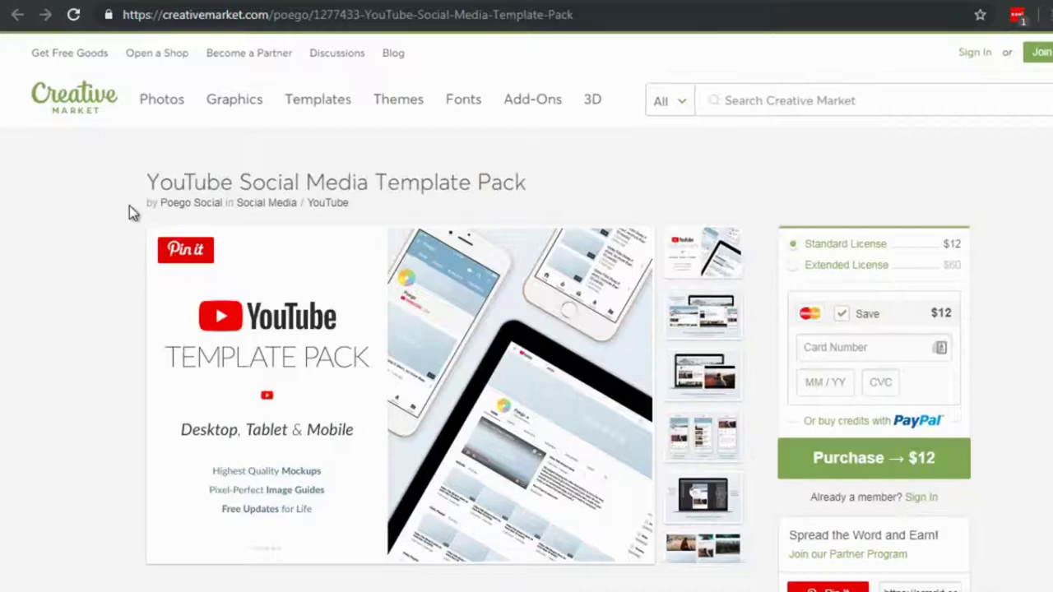
- Look over the YouTube Social Media Template Pack page and its full-size preview screenshots
scroll(130, 207, "down", 1)
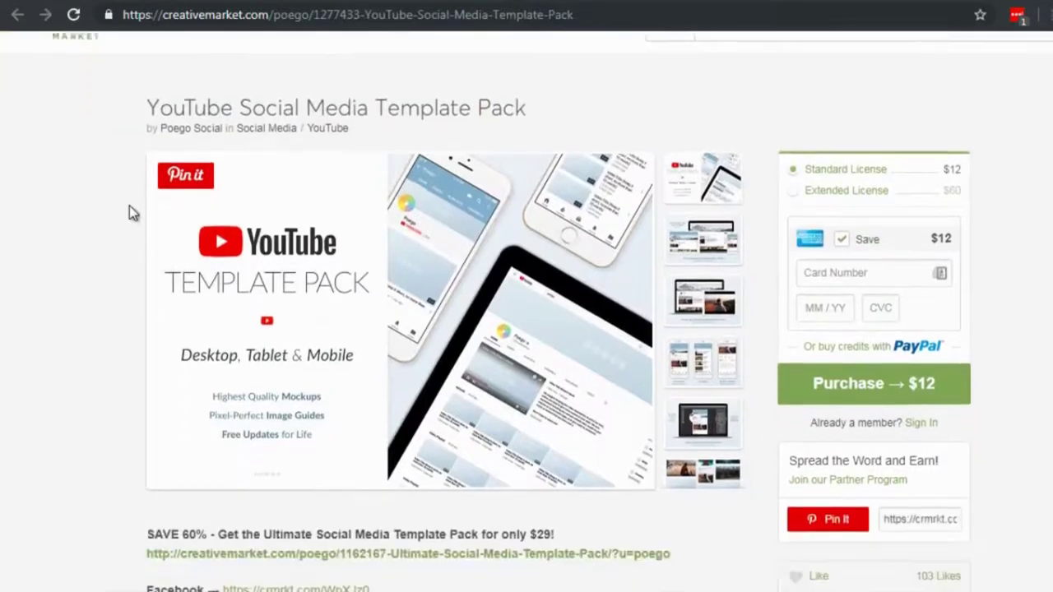
scroll(129, 205, "down", 1)
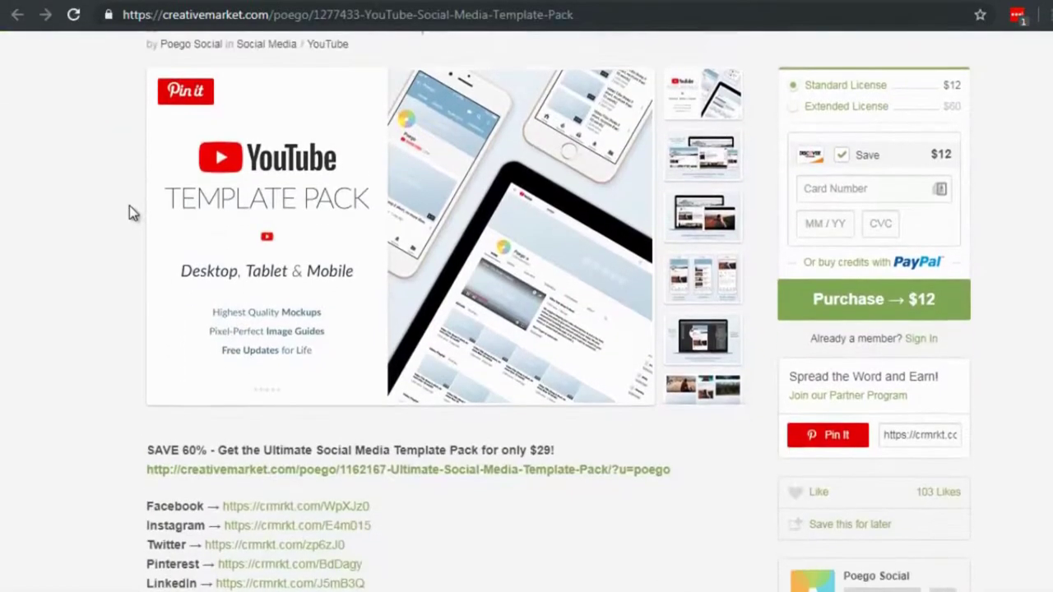
scroll(130, 206, "up", 1)
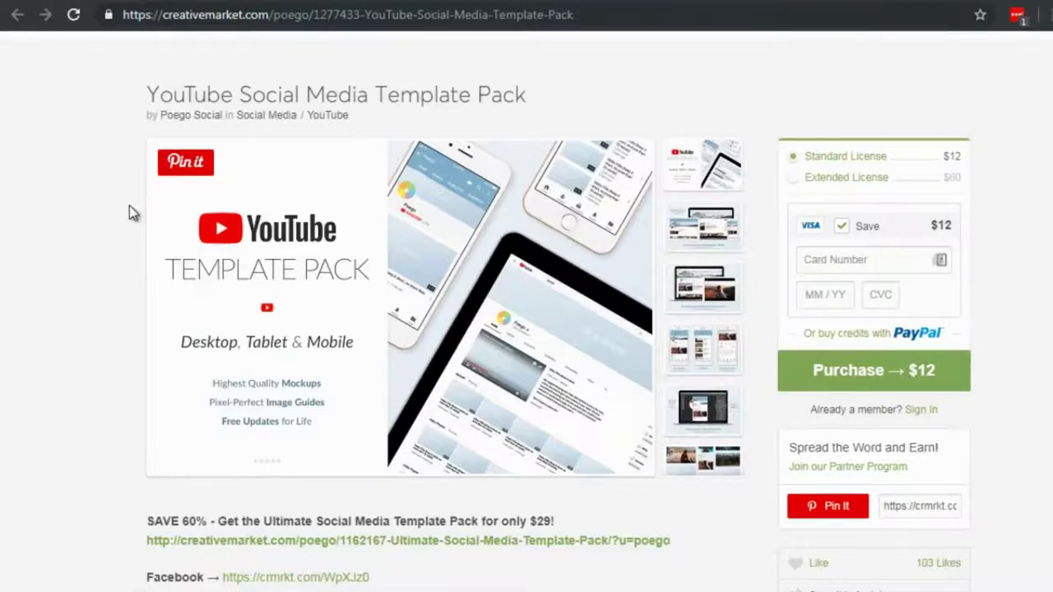
scroll(129, 213, "down", 2)
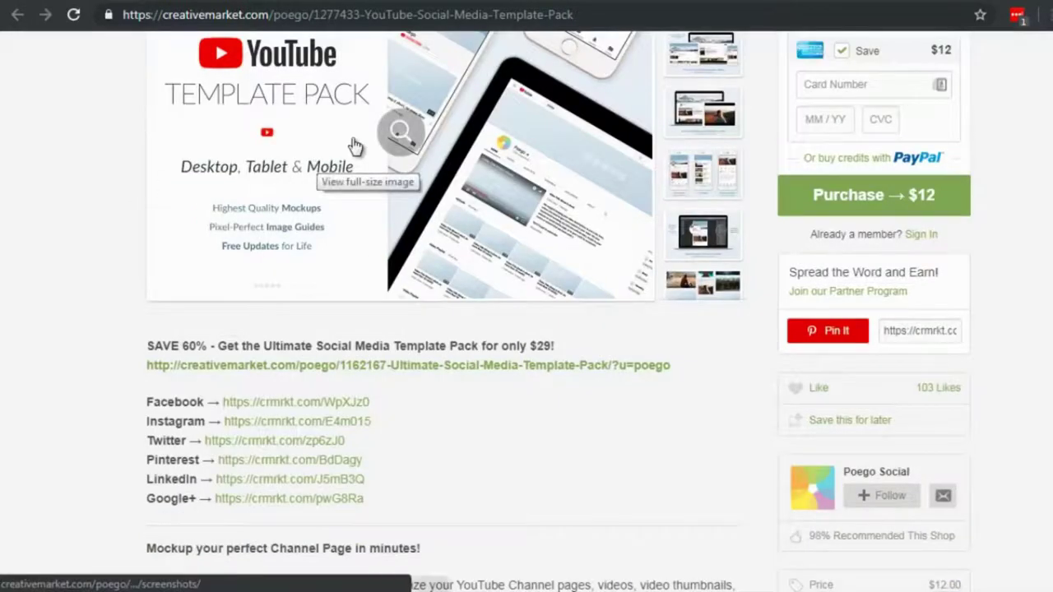
left_click(354, 146)
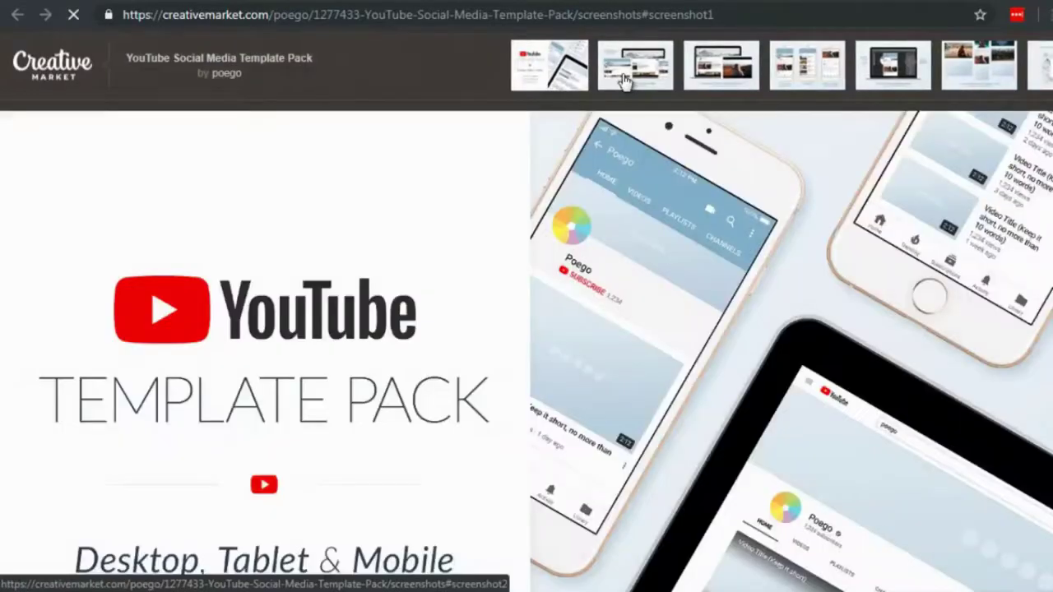
scroll(515, 207, "down", 2)
scroll(515, 204, "down", 1)
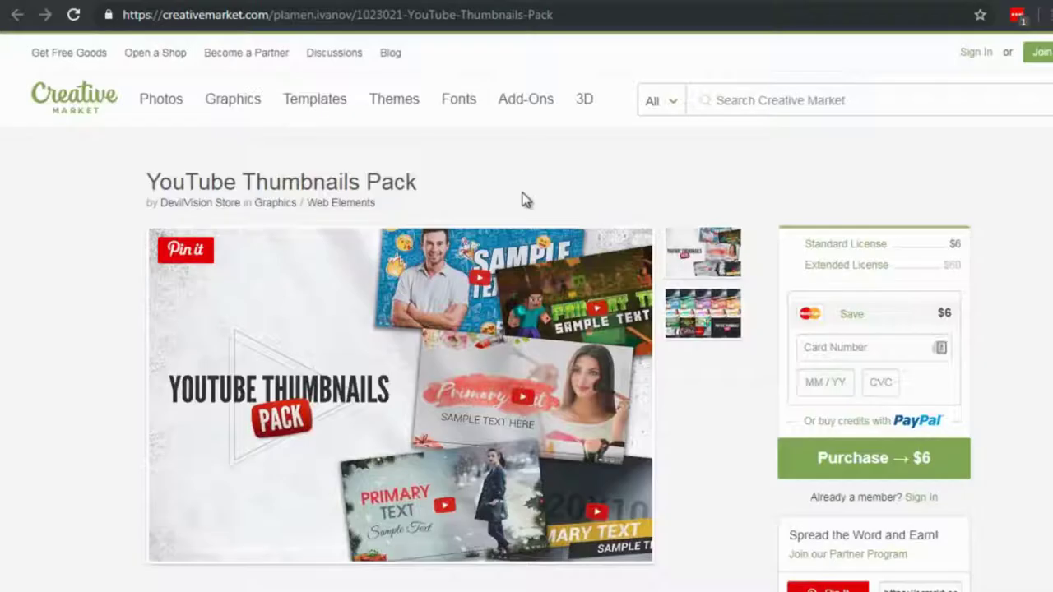
scroll(524, 200, "down", 2)
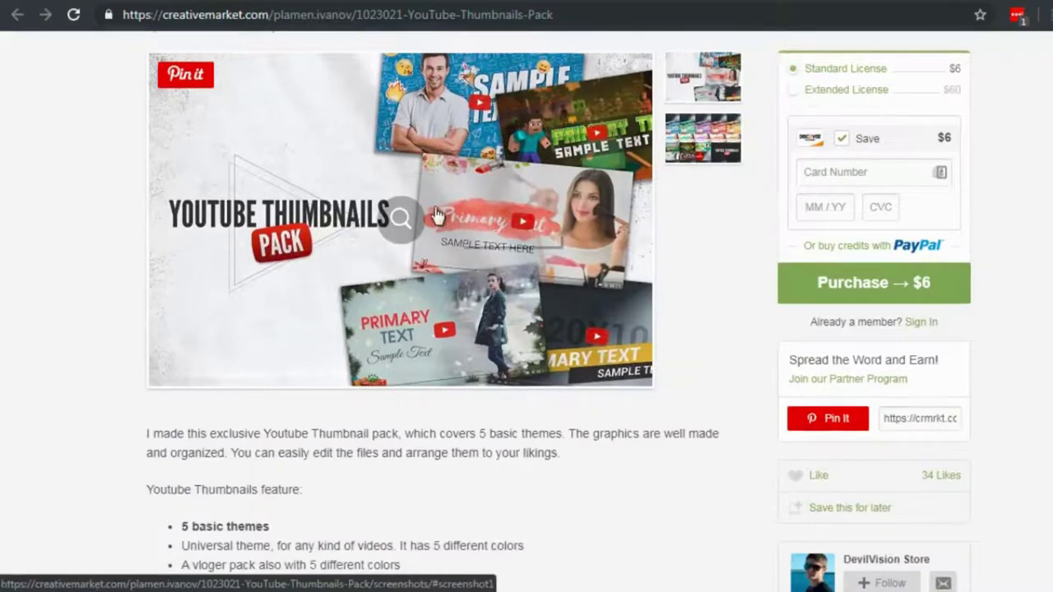
scroll(457, 215, "up", 1)
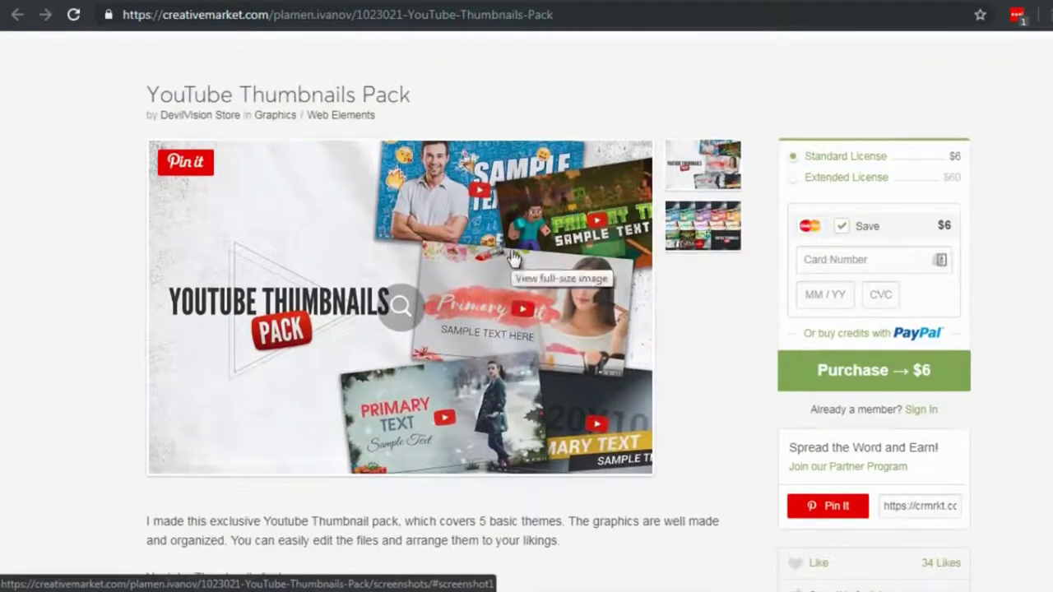